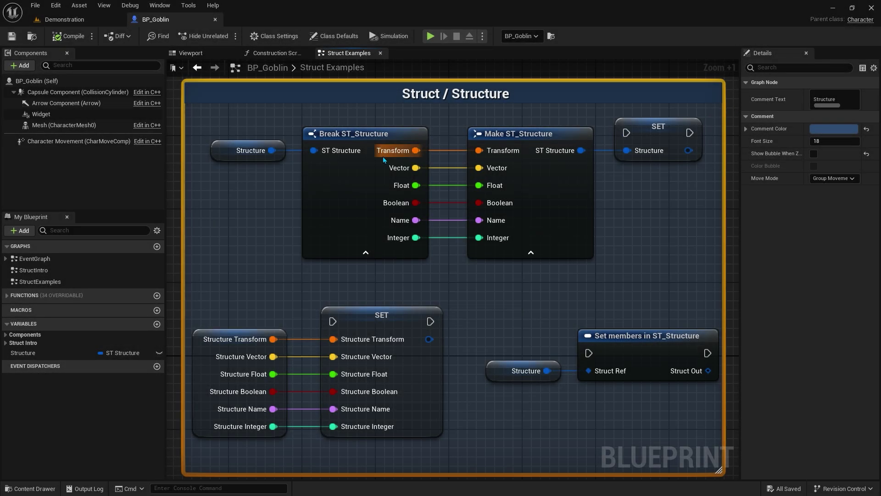
Split the Structure getter's pin, recombine it, and wire it into Break ST_Structure's ST Structure input.
left_click(264, 159)
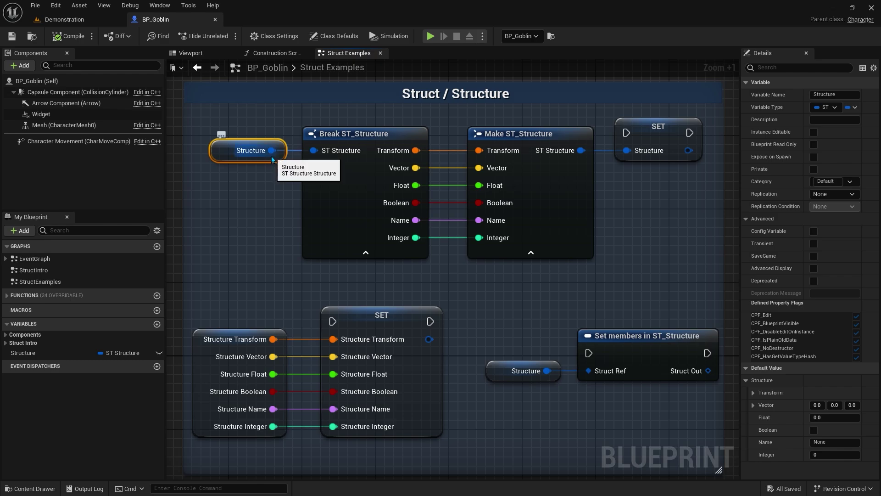
right_click(271, 156)
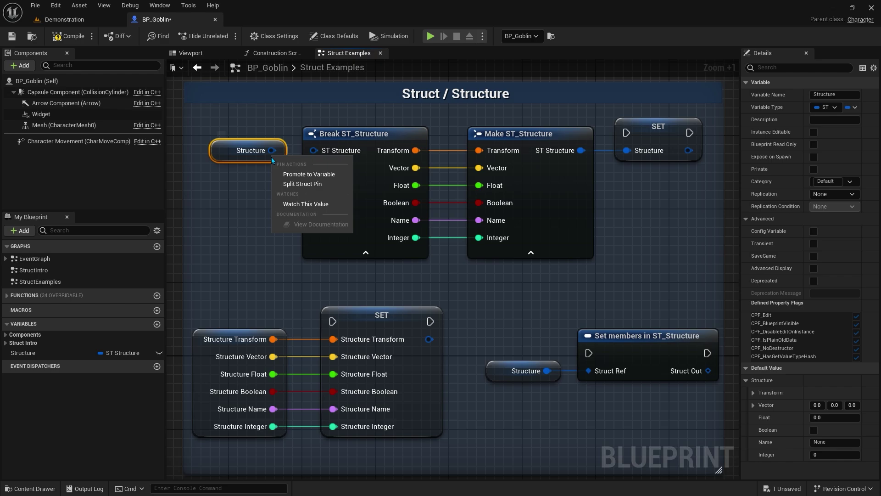
left_click(292, 183)
left_click_drag(235, 192, 226, 189)
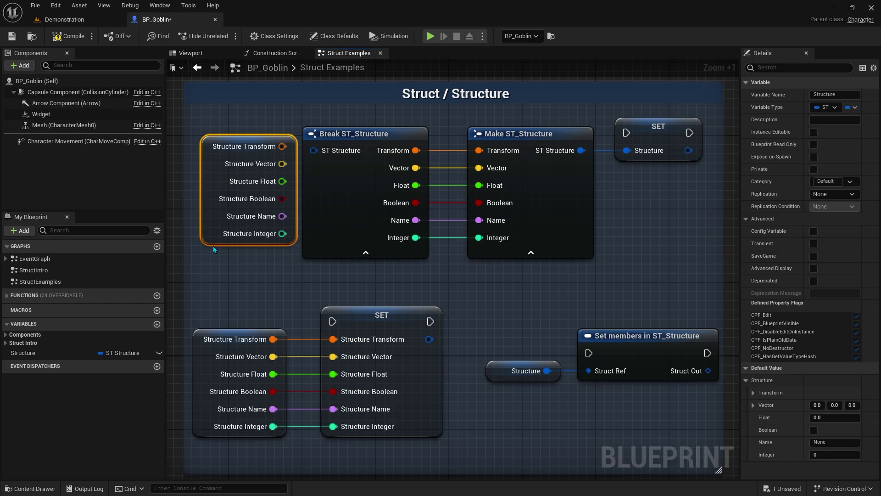
right_click(282, 235)
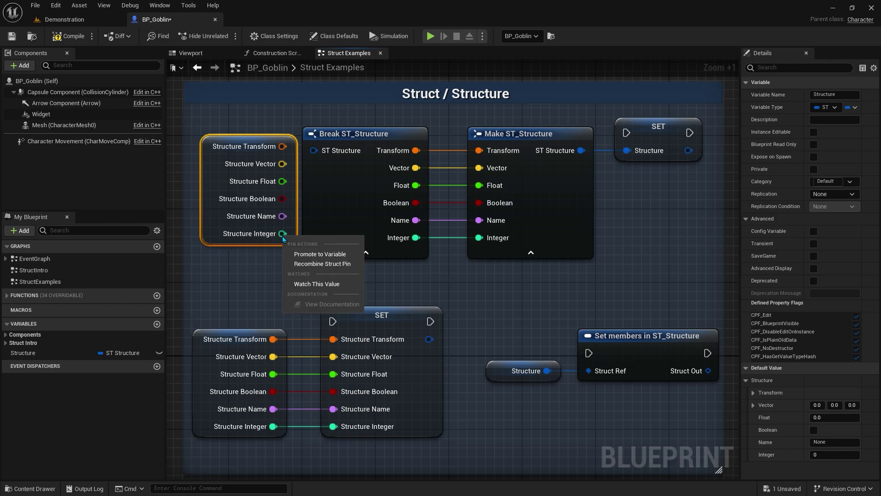
left_click(311, 264)
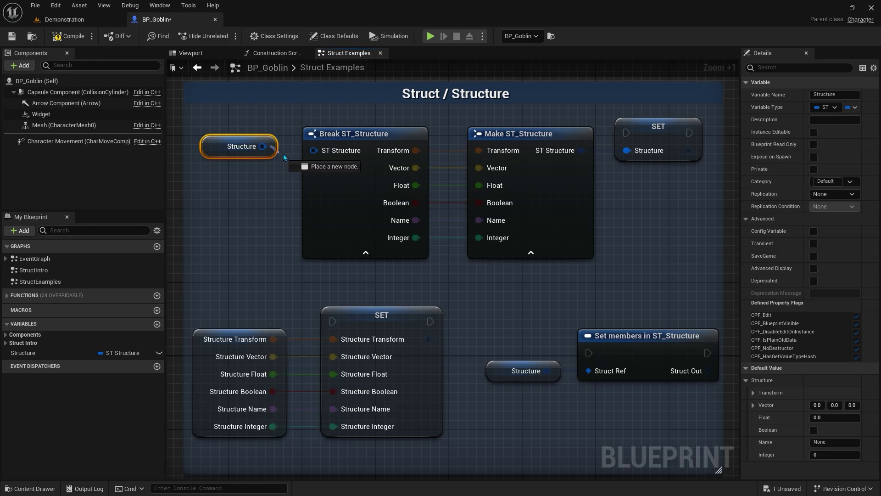
left_click_drag(262, 146, 314, 150)
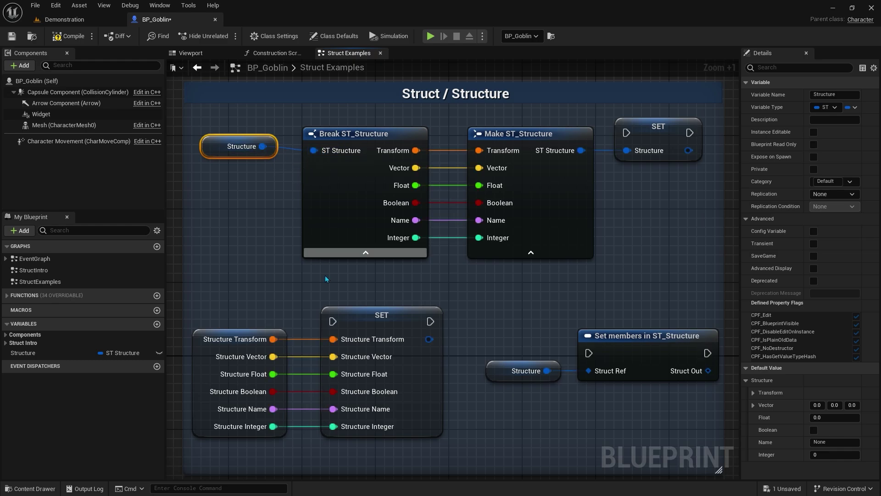
mouse_move(467, 454)
right_mouse_down()
mouse_move(479, 160)
mouse_move(442, 60)
right_mouse_up()
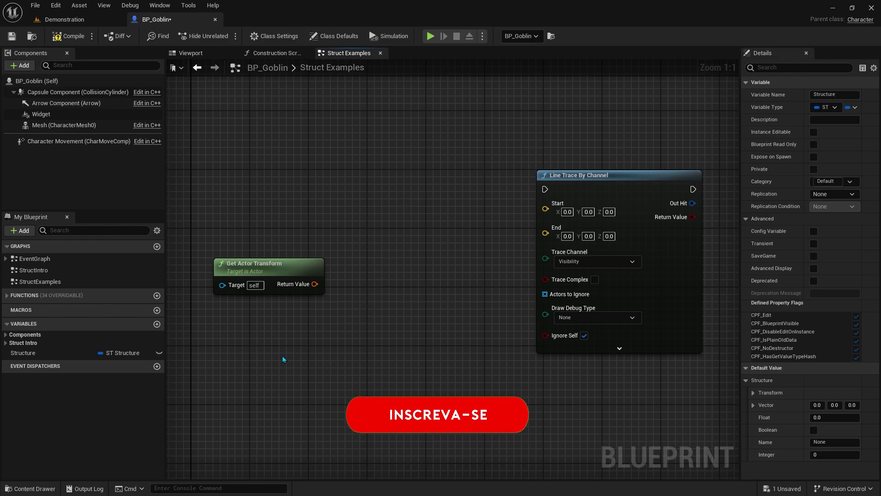
Open the Structure variable's type list, expand the Structure category, and scroll down toward Transform.
left_click(143, 354)
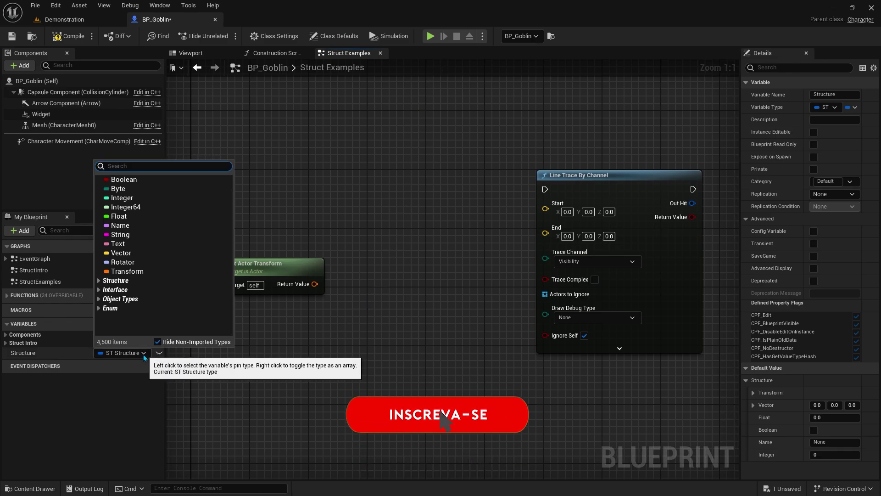
left_click(110, 280)
scroll(111, 291, "down", 2)
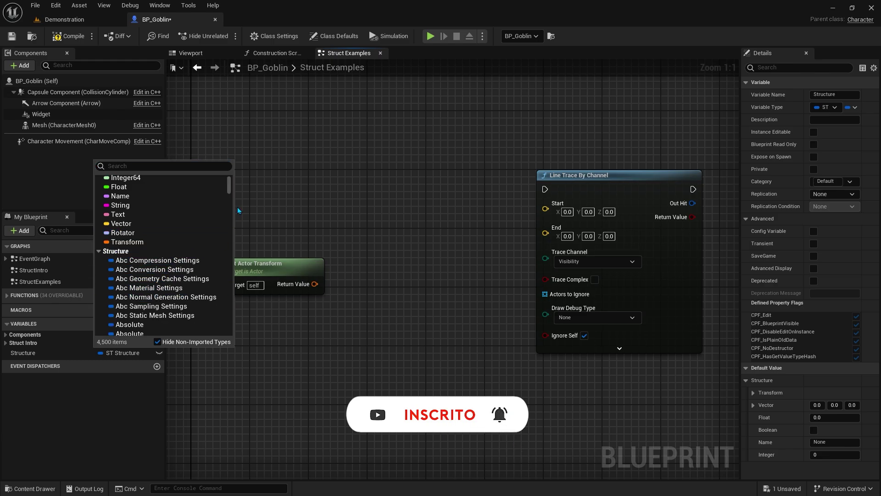
scroll(231, 187, "down", 5)
left_click_drag(231, 185, 232, 227)
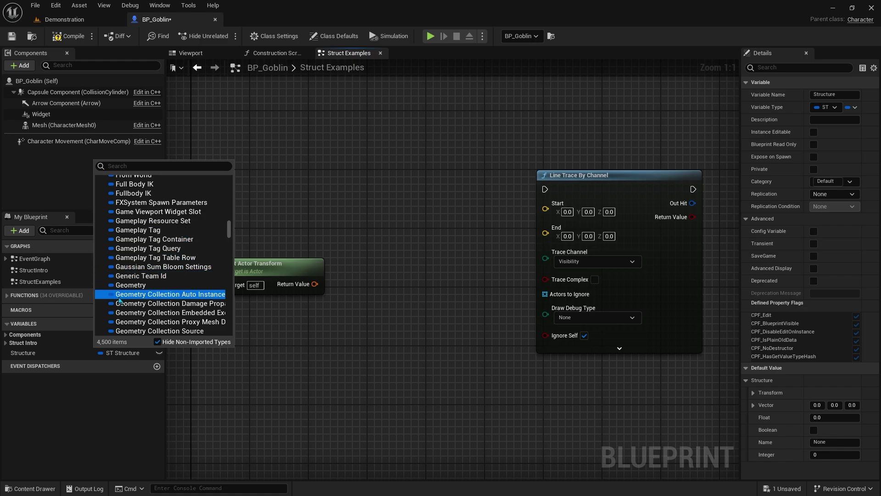
scroll(182, 236, "down", 10)
scroll(182, 236, "down", 10)
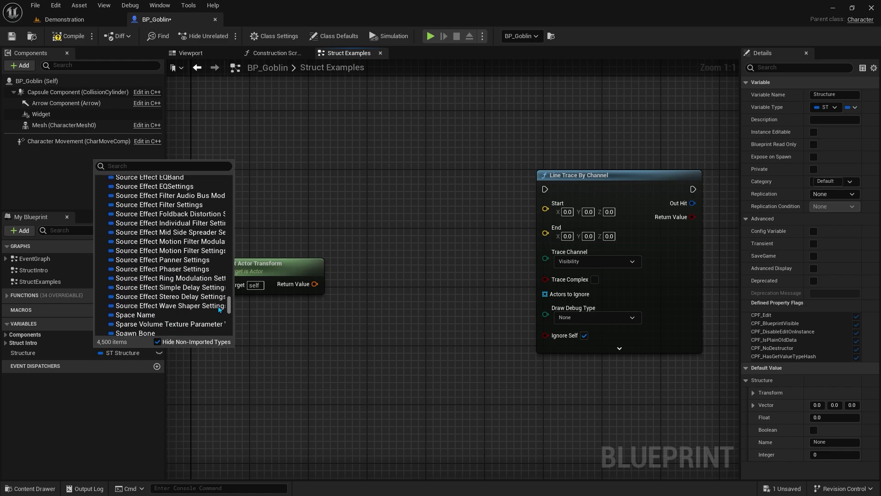
scroll(152, 266, "down", 10)
scroll(124, 292, "down", 5)
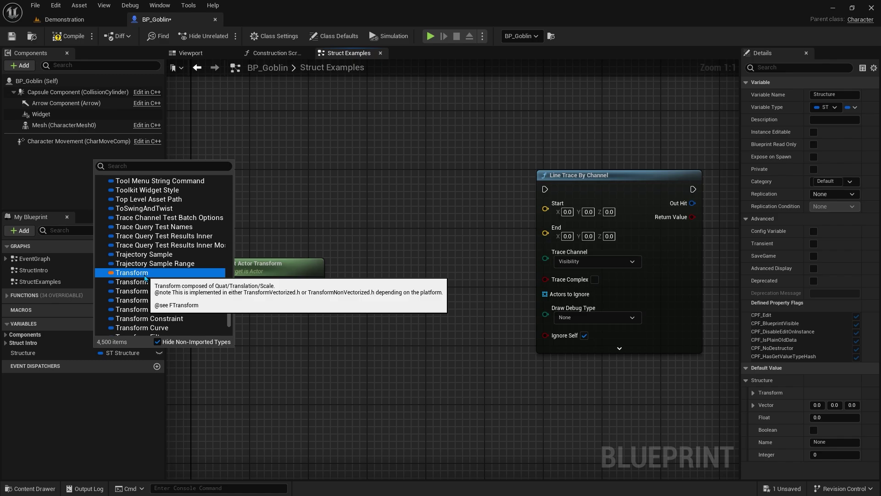
Make Structure a Transform, then split Get Actor Transform's Return Value and recombine it.
left_click(144, 274)
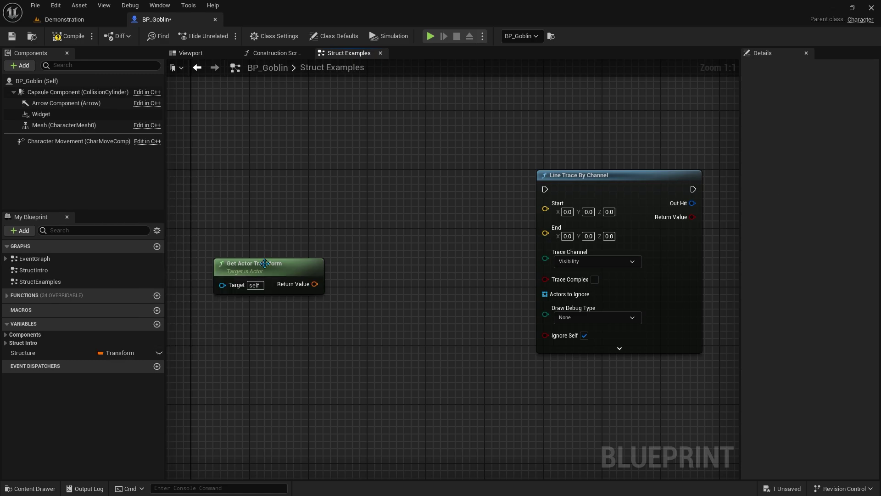
left_click(268, 271)
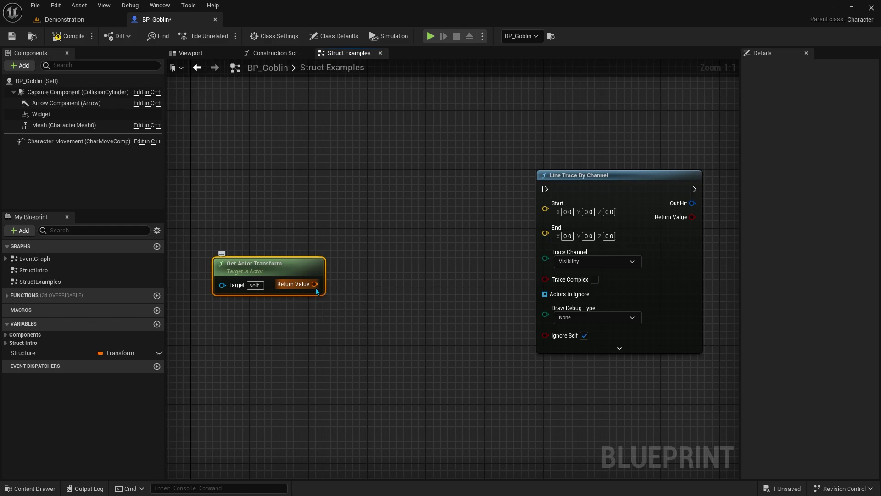
right_click(315, 289)
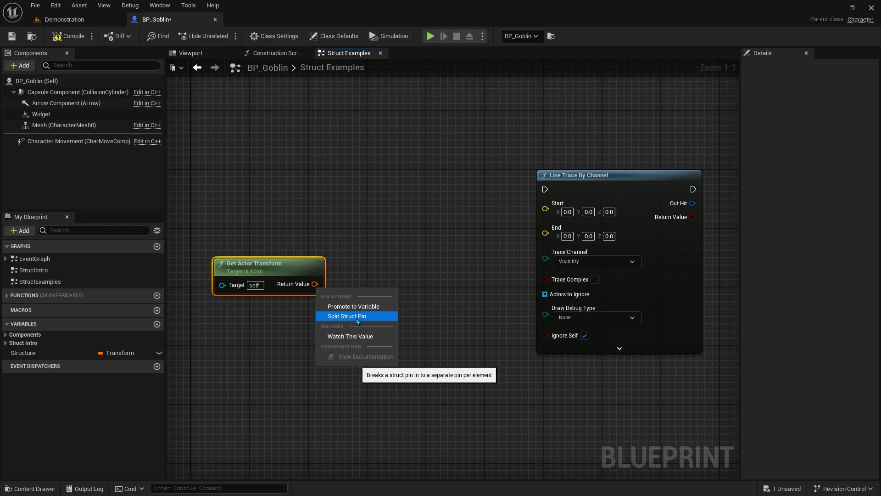
left_click(356, 318)
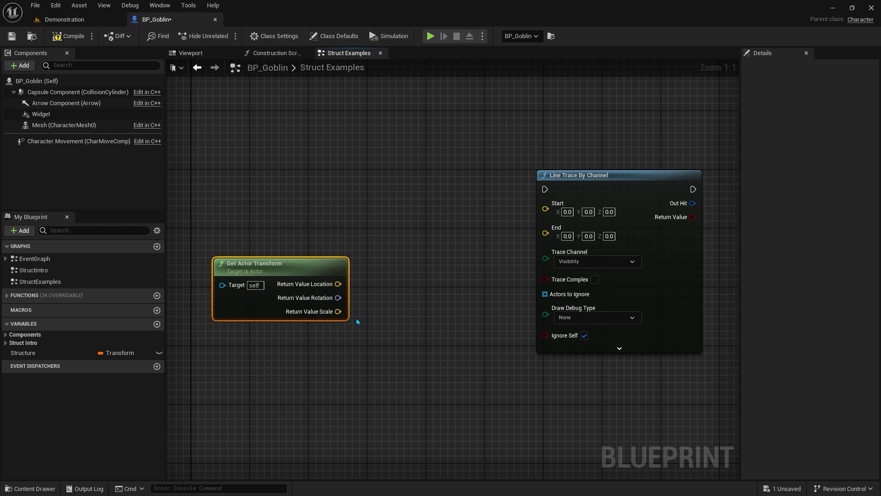
right_click(339, 299)
left_click(371, 337)
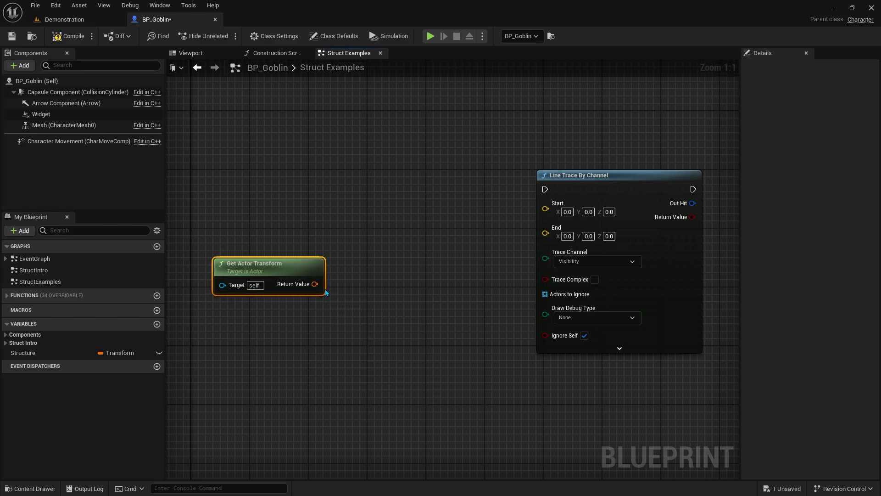
Add a Break Transform from Return Value and a Break Vector from its Location.
left_click_drag(315, 284, 349, 289)
type("BREA")
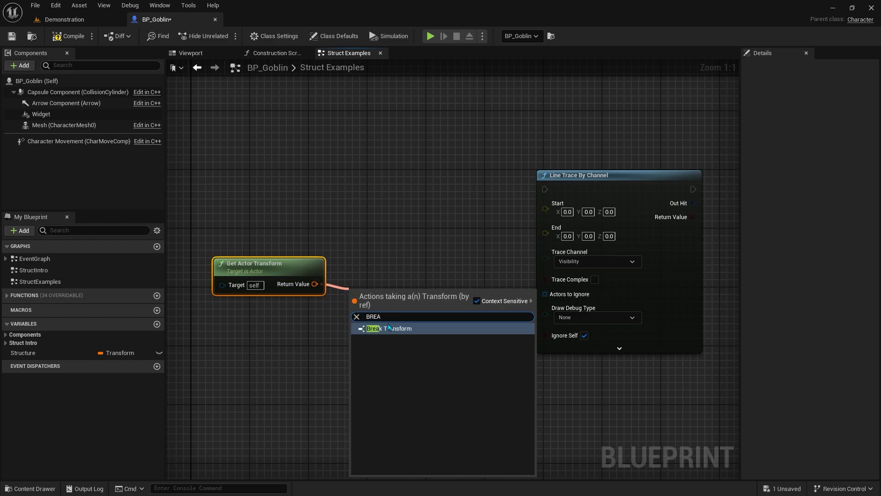
left_click(389, 329)
left_click_drag(392, 332, 384, 310)
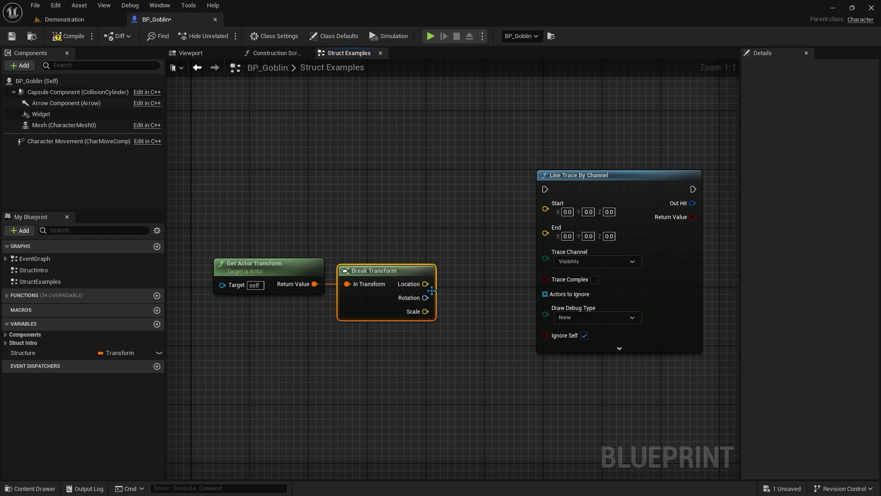
left_click_drag(425, 283, 455, 254)
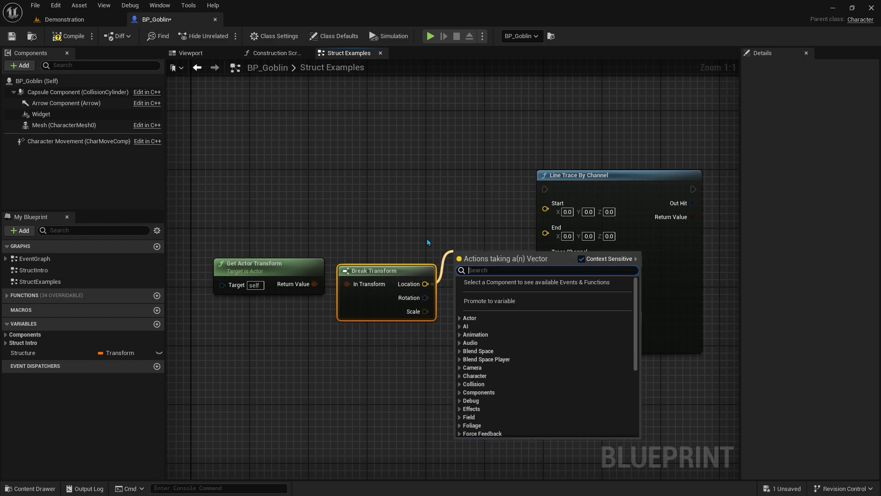
type("break")
left_click(489, 305)
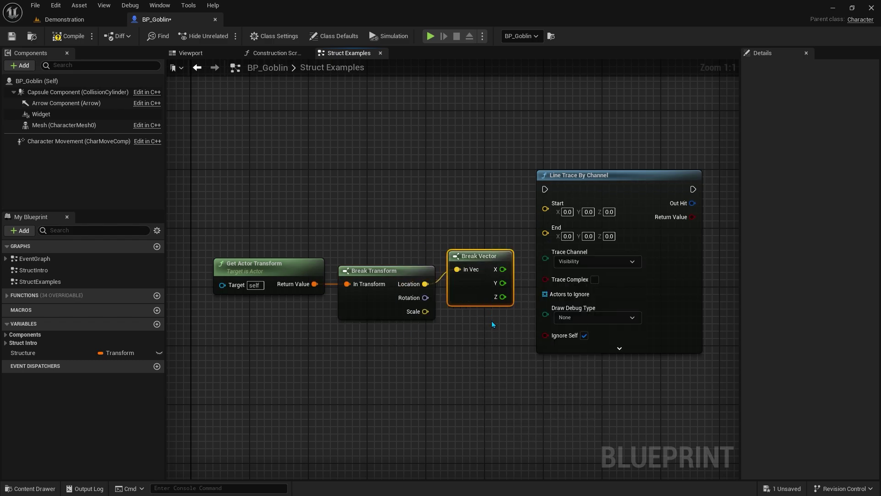
Add a Break Rotator from Rotation and split Scale into Scale X, Y and Z.
left_click_drag(426, 298, 448, 327)
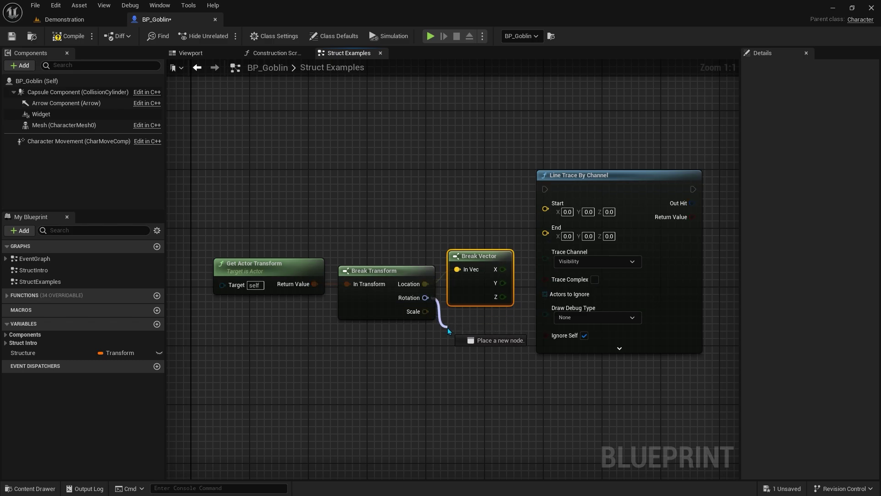
type("brea")
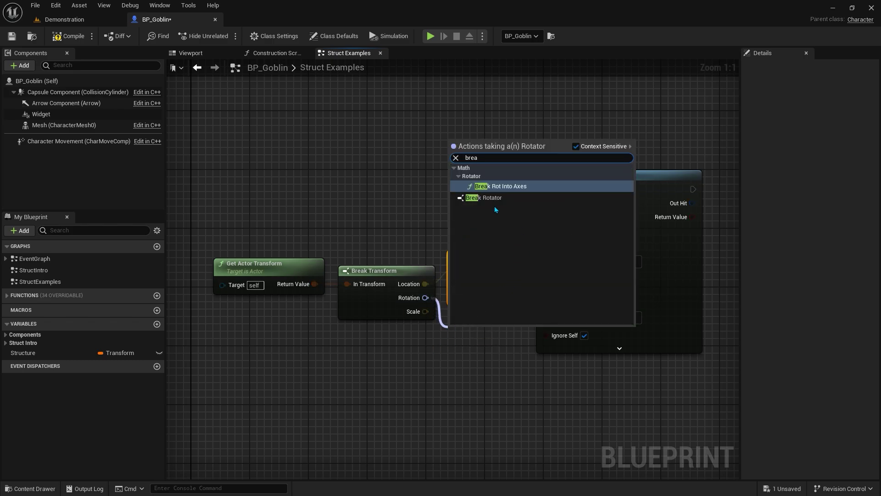
left_click(501, 198)
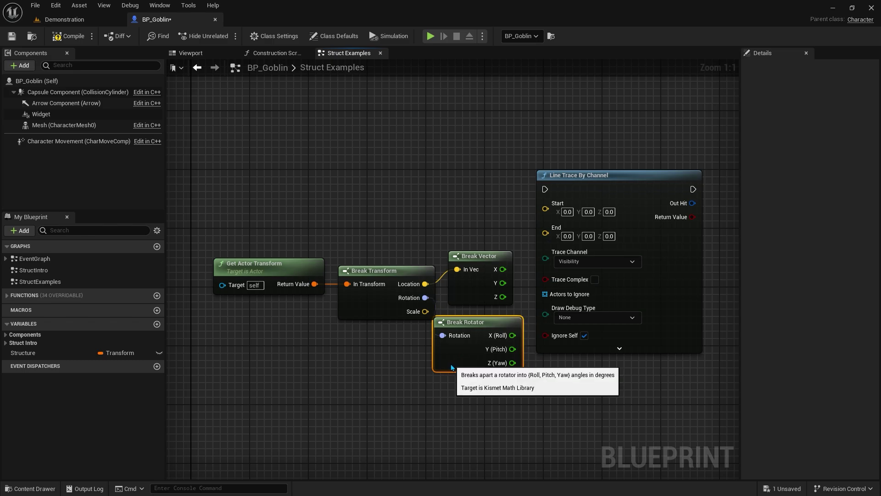
right_click(424, 312)
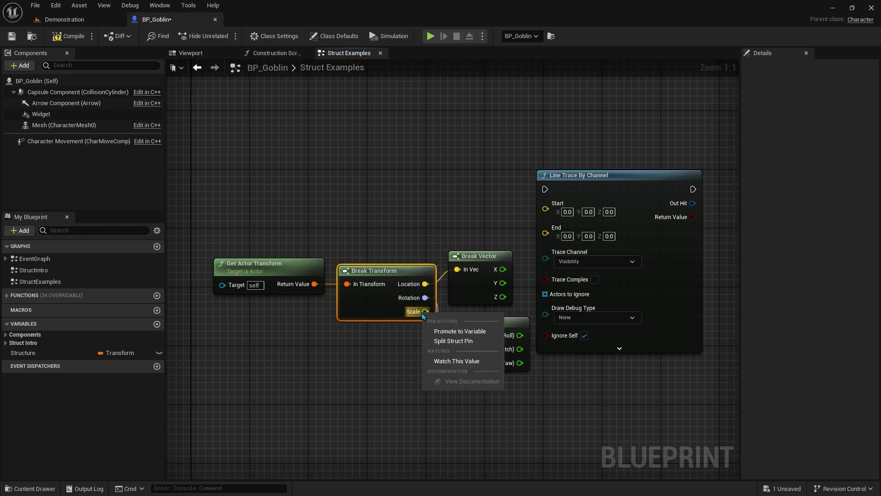
left_click(456, 344)
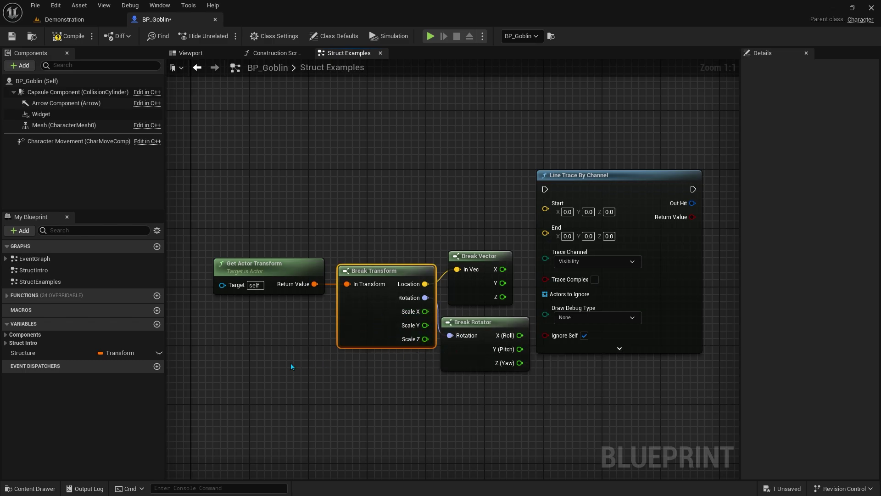
Add a Break Color node and split its In Color input into R, G, B, A.
right_click(227, 385)
type("break color")
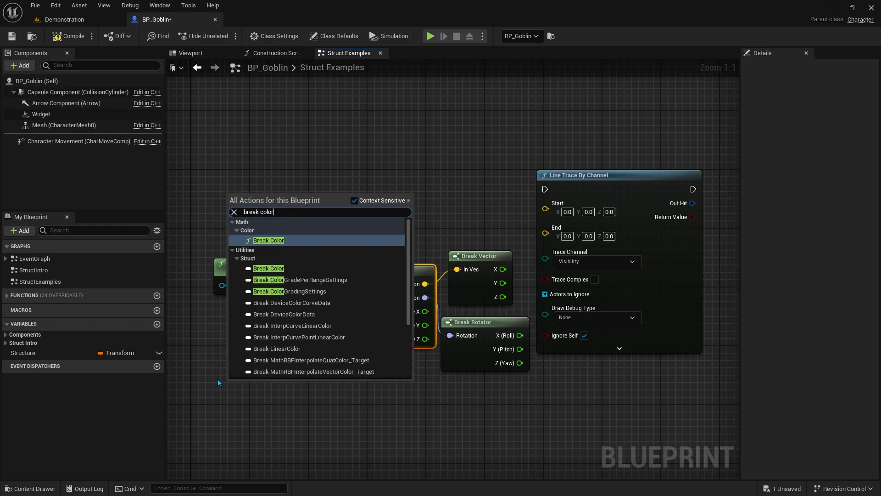
left_click(266, 239)
left_click_drag(255, 432, 256, 407)
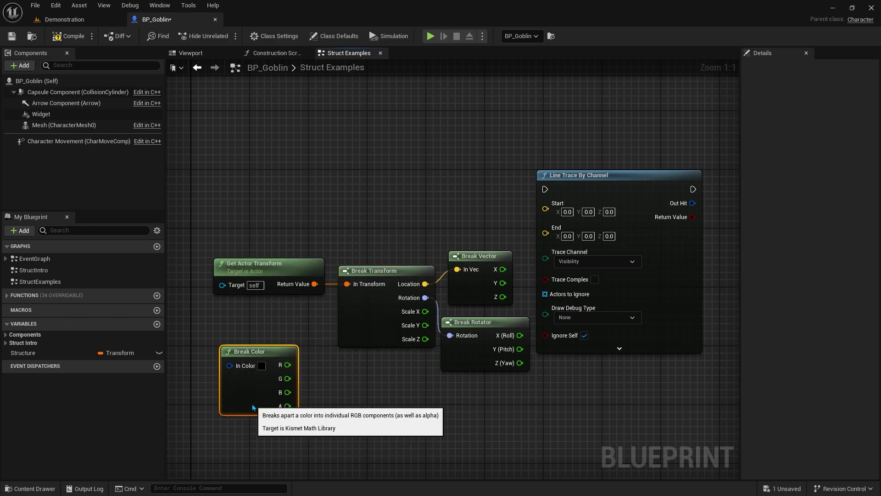
right_click(230, 367)
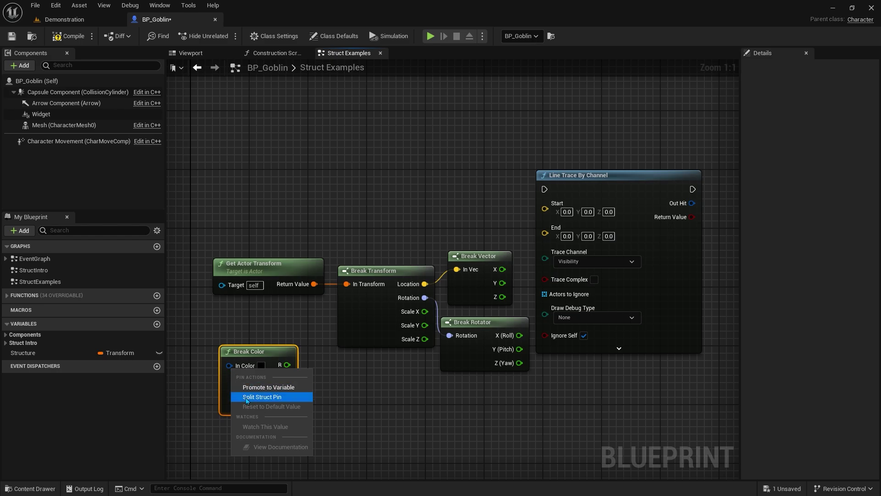
left_click(247, 398)
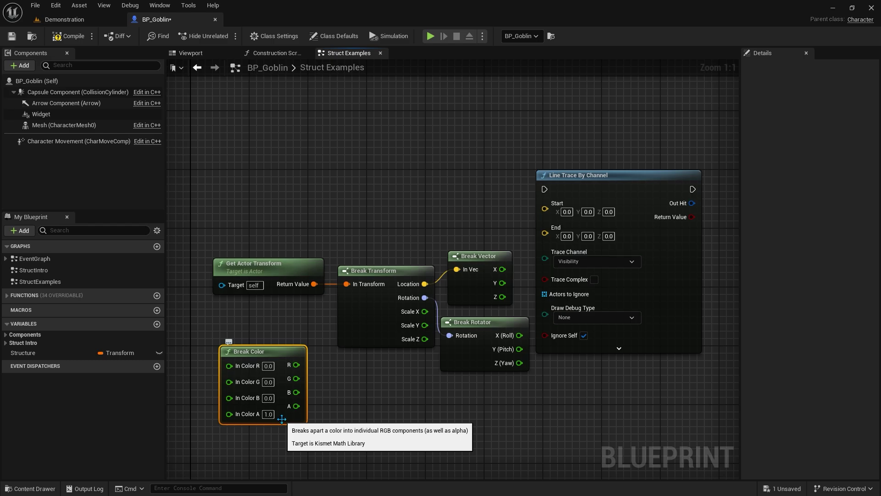
Split and recombine Line Trace's Start pin, then feed it from a new Make Vector node.
right_click(545, 212)
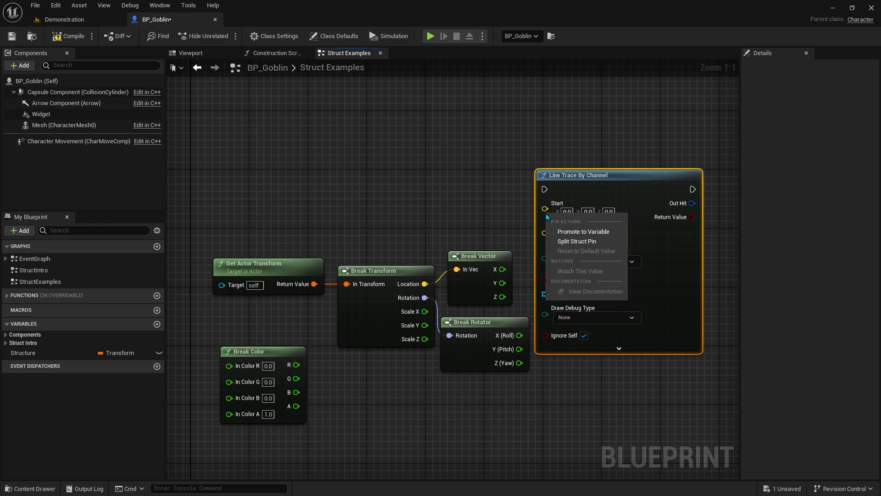
left_click(576, 242)
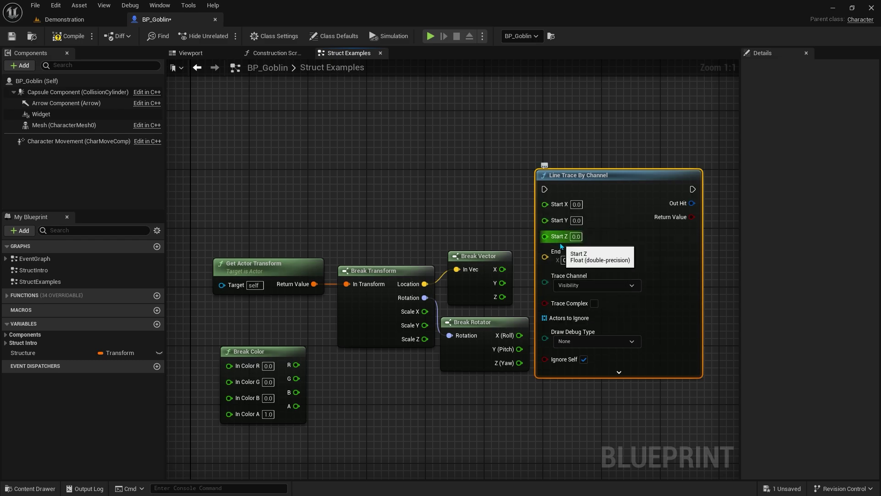
right_click(557, 239)
left_click(572, 263)
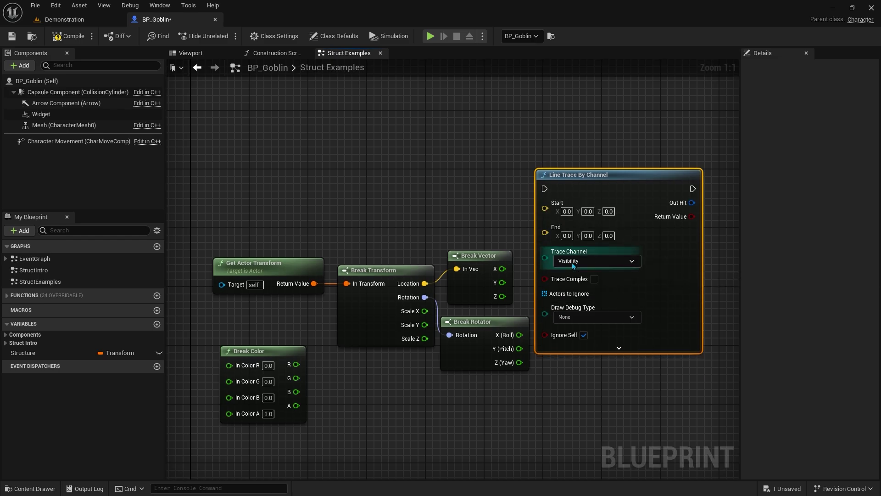
left_click_drag(546, 209, 464, 209)
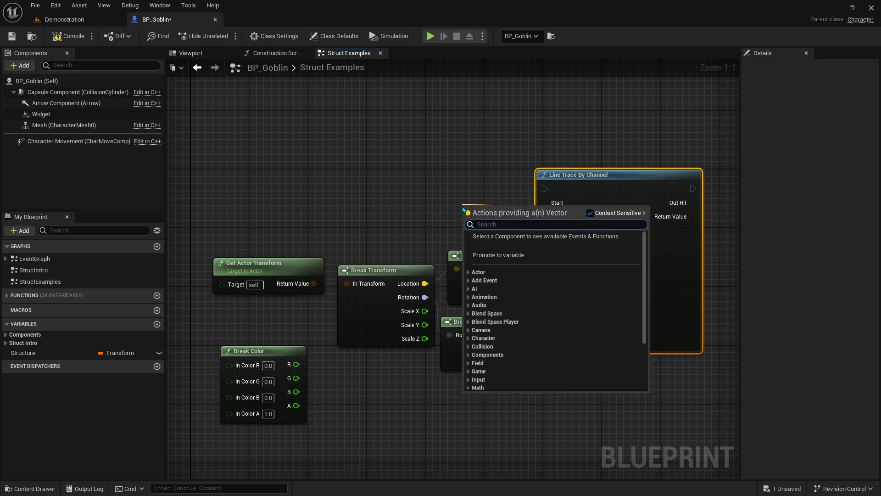
type("make vector")
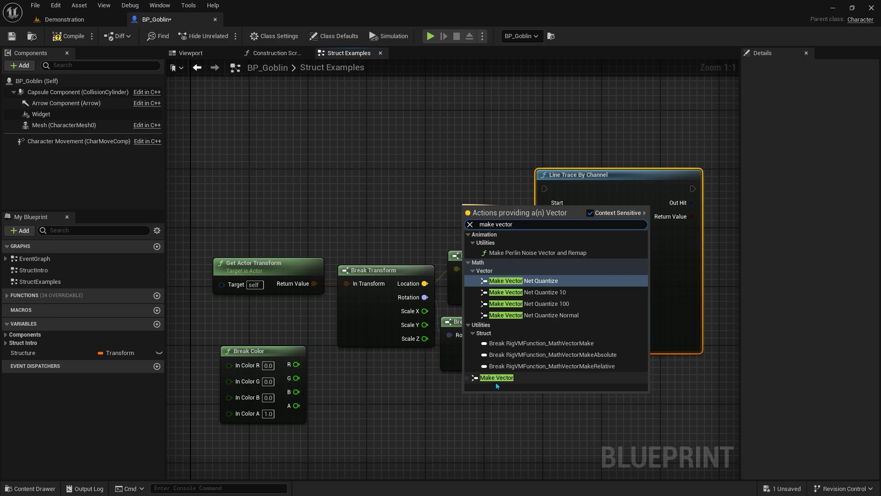
left_click(514, 381)
mouse_move(523, 246)
left_mouse_down()
mouse_move(471, 223)
mouse_move(486, 223)
left_mouse_up()
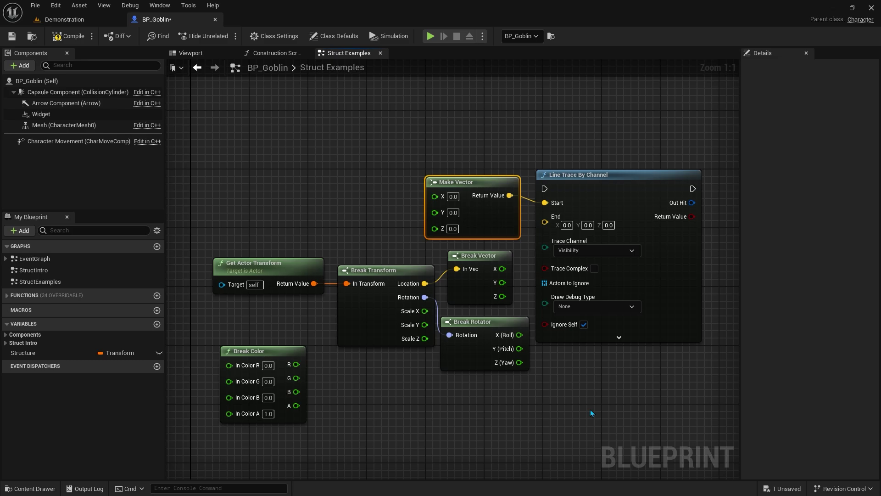
scroll(590, 412, "down", 1)
right_click_drag(590, 411, 511, 374)
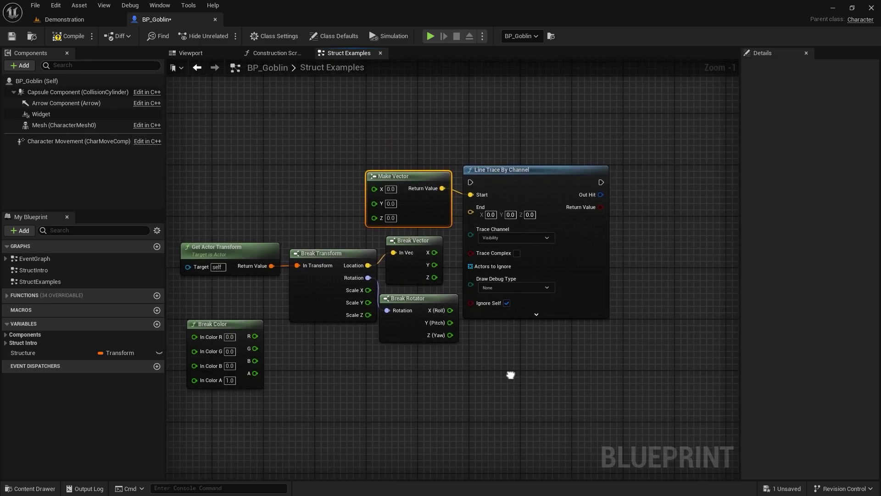
Split the line trace's Out Hit pin into its fields, then recombine it.
right_click(598, 198)
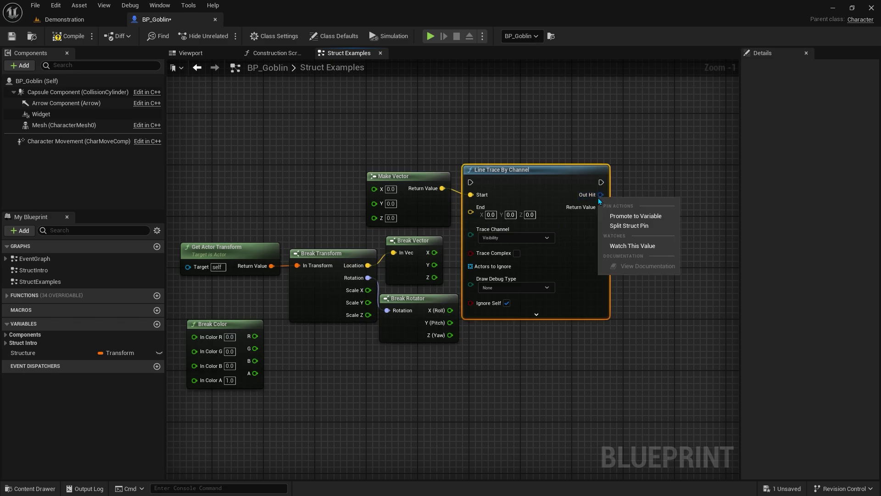
left_click(633, 228)
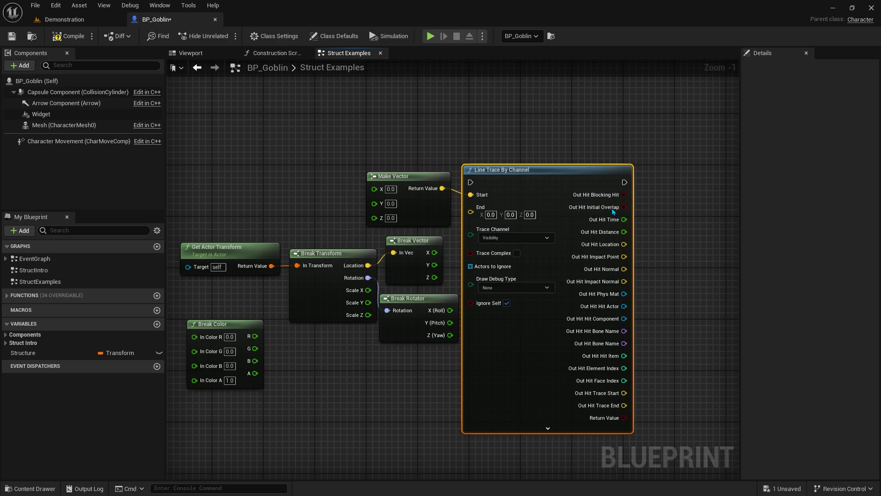
right_click(612, 210)
left_click(627, 237)
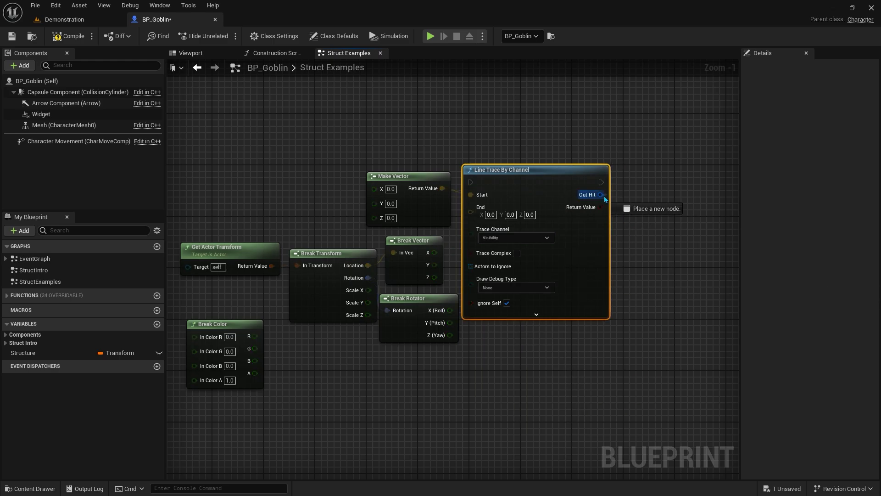
Add a Break Hit Result node wired from Out Hit and select it with the trace node.
left_click_drag(601, 194, 621, 218)
type("b")
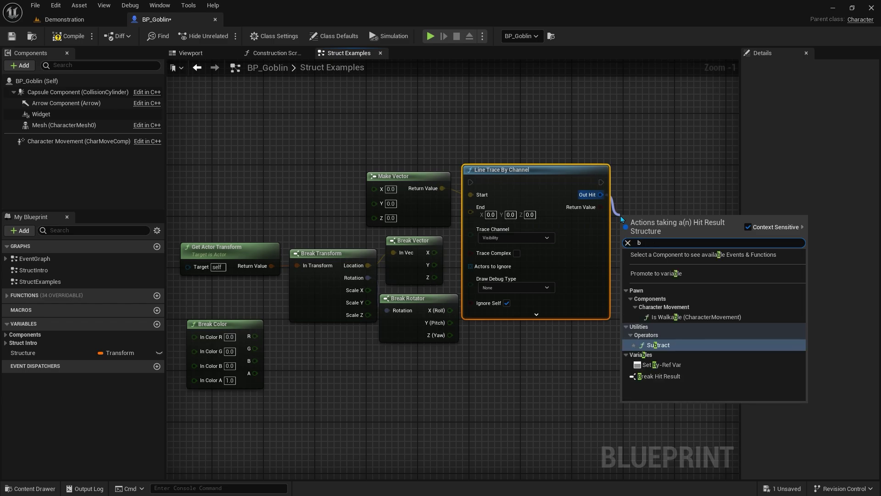
type("rea")
left_click(660, 255)
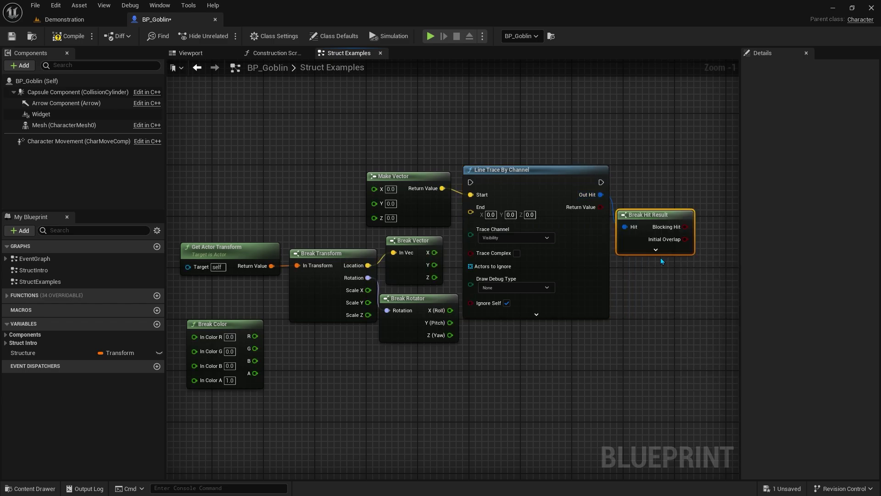
right_click_drag(707, 266, 707, 233)
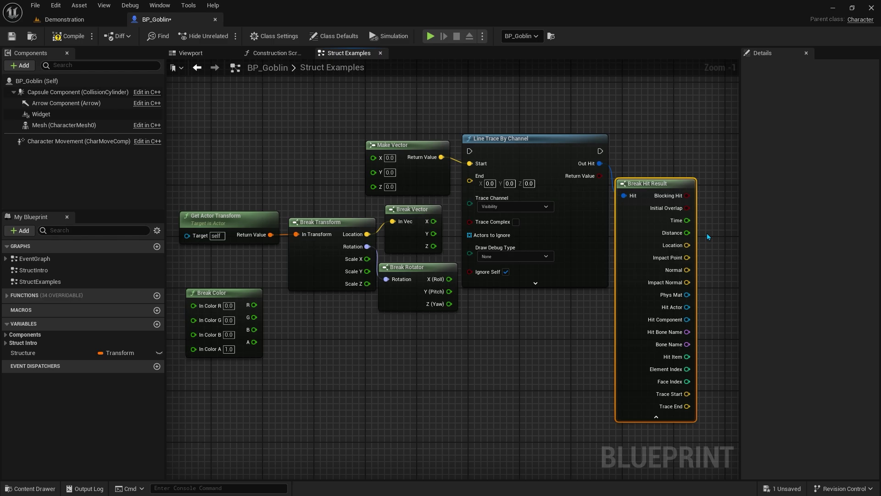
left_click_drag(715, 202, 511, 347)
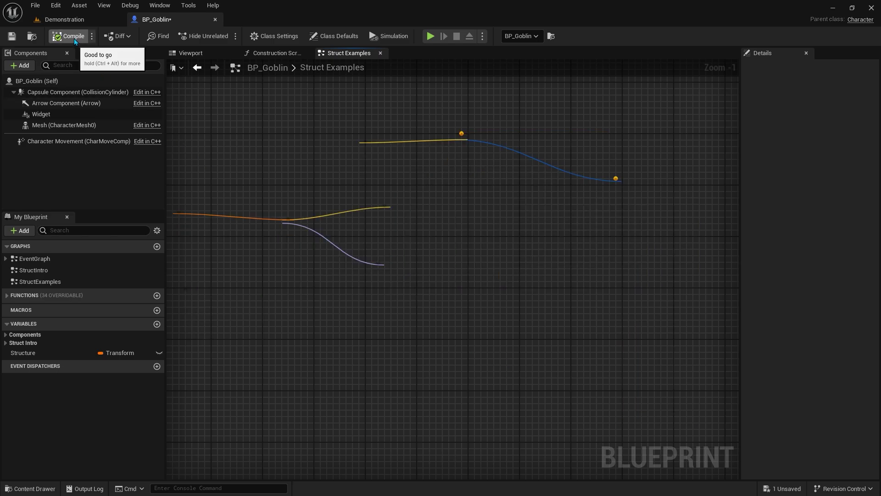
left_click(72, 21)
Open BP_Goblin's StructIntro graph and select its Get and SET nodes.
left_click(436, 276)
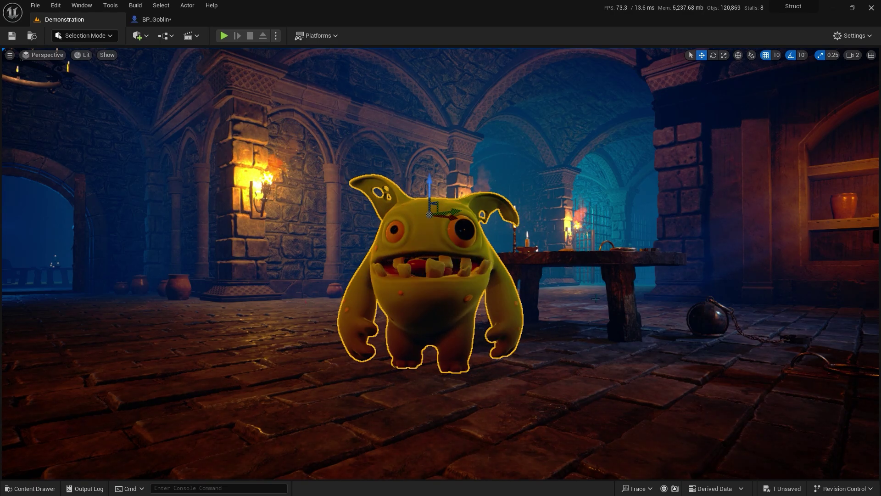
left_click(154, 19)
double_click(40, 272)
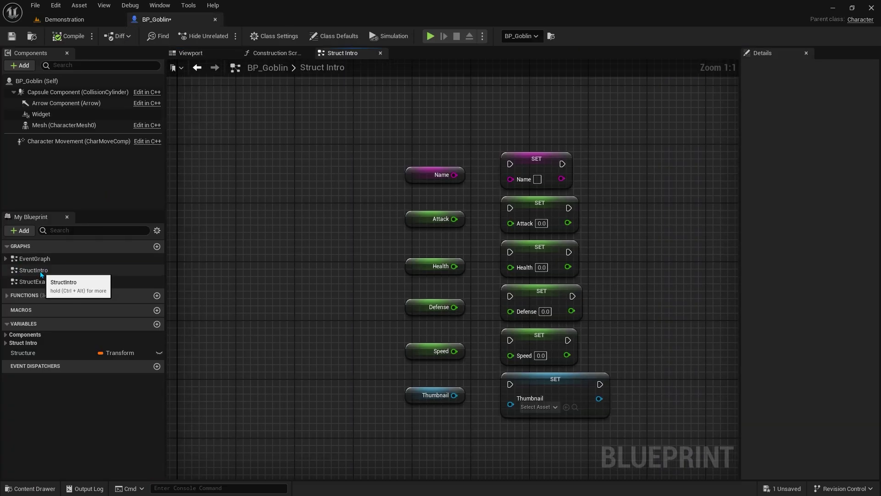
left_click_drag(365, 137, 645, 425)
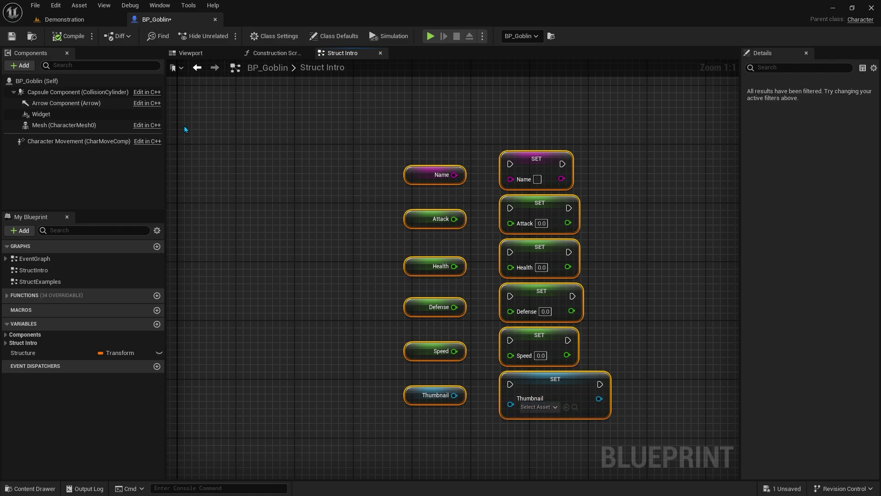
Play the Demonstration level with Alt+P, stop it, and return to BP_Goblin's Name-to-Thumbnail nodes.
left_click(77, 22)
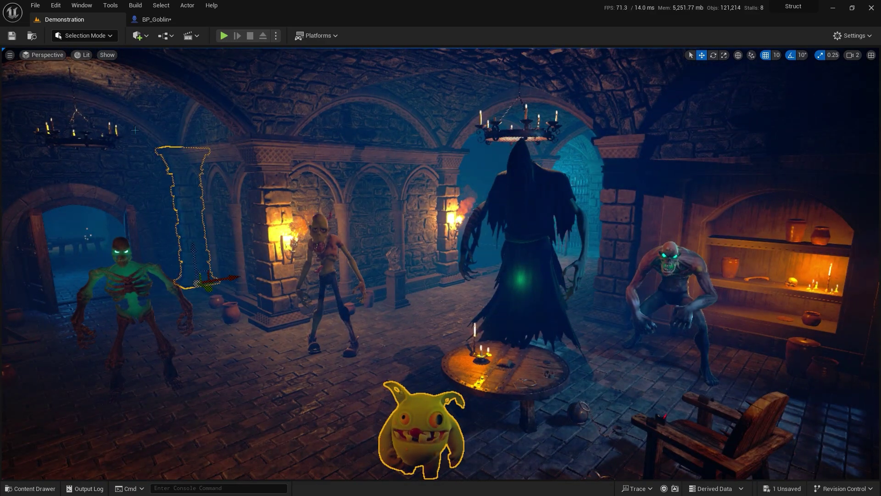
key("alt+p")
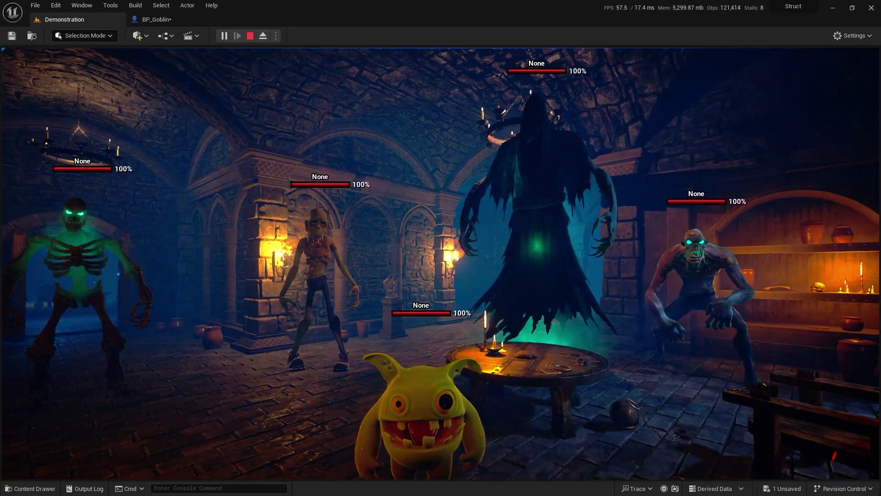
key("Escape")
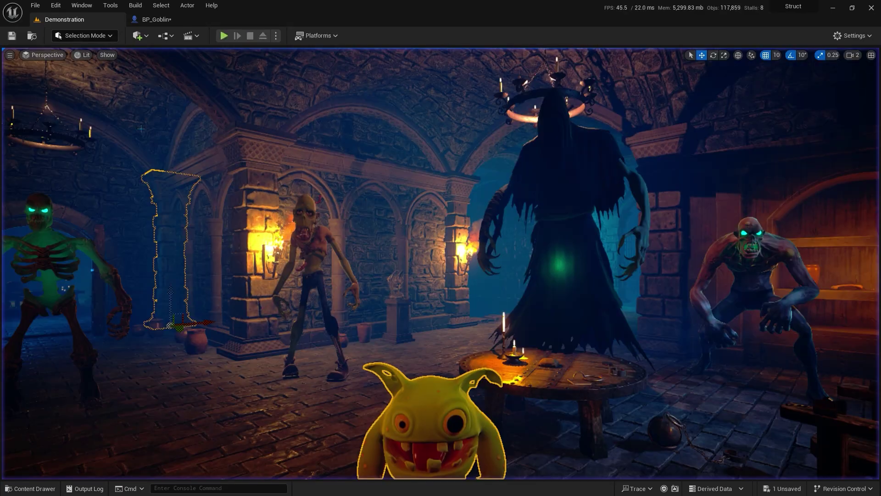
left_click(160, 20)
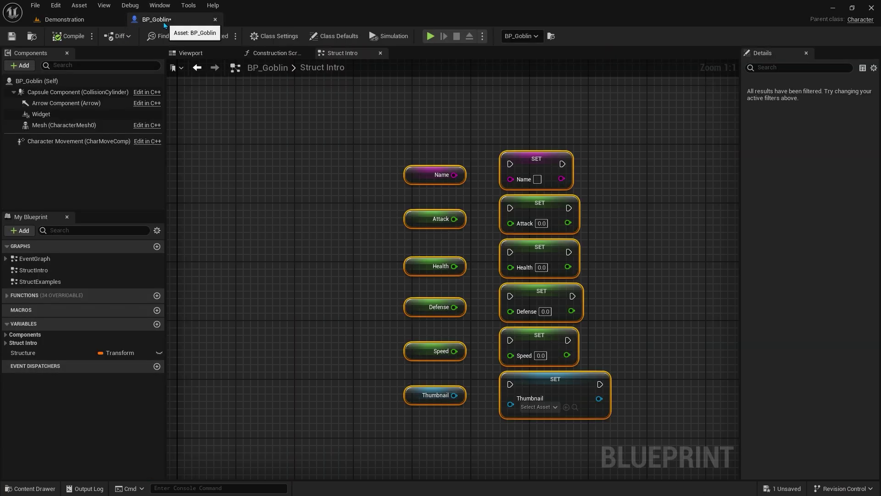
left_click_drag(441, 134, 625, 442)
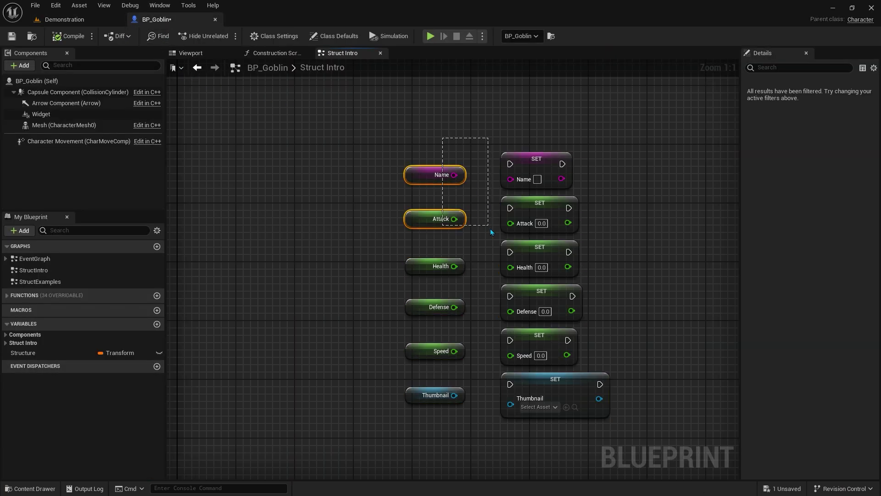
left_click(624, 442)
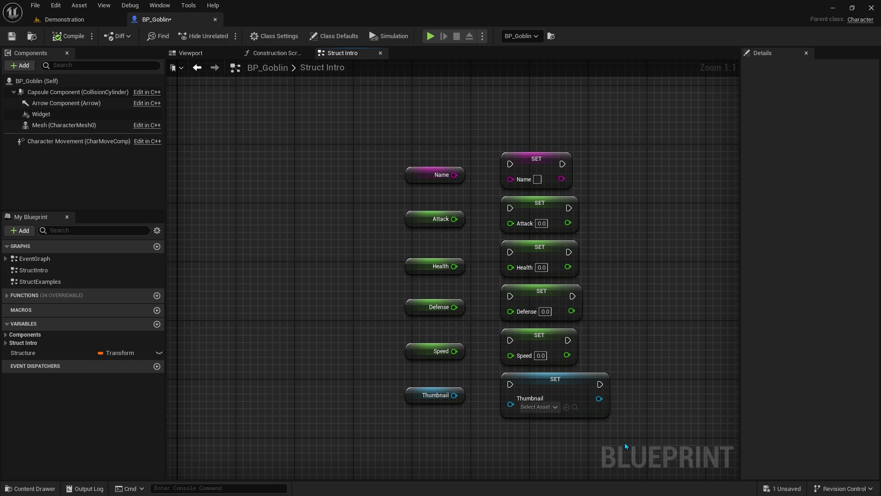
key("ctrl+space")
Create a Structure asset from the right-click menu, name it ST_Enemy, and open it.
right_click(470, 301)
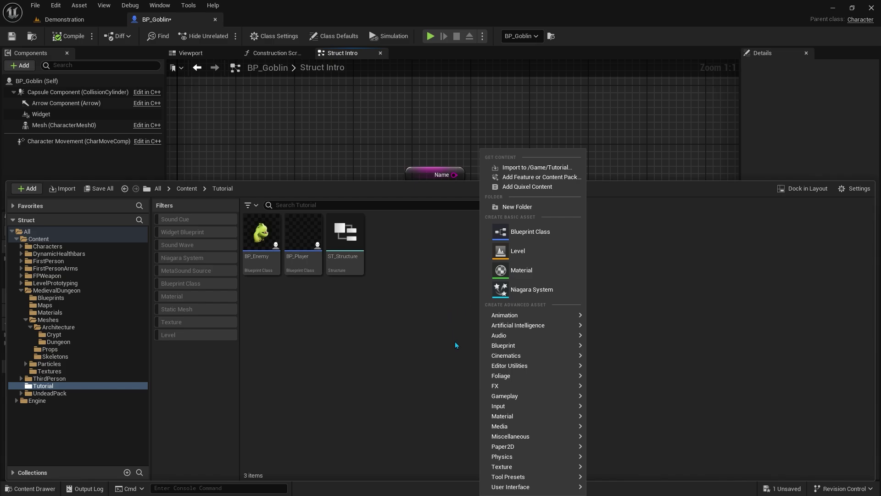
mouse_move(504, 345)
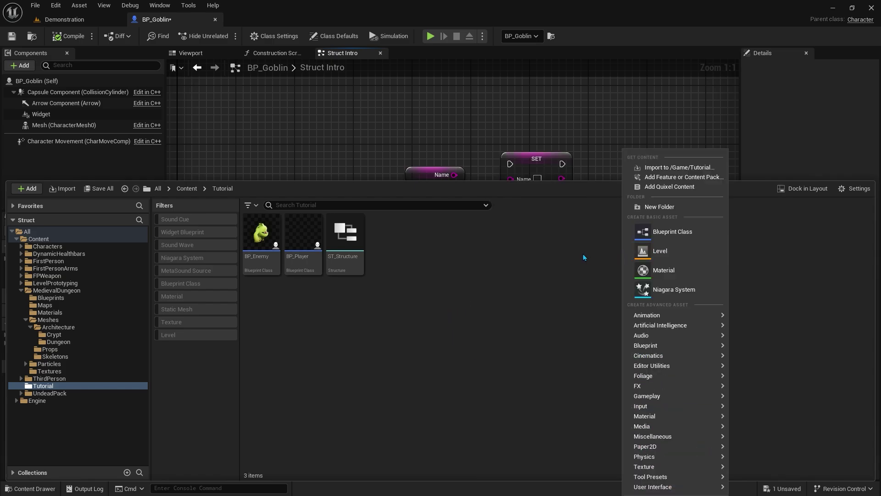
type("stru")
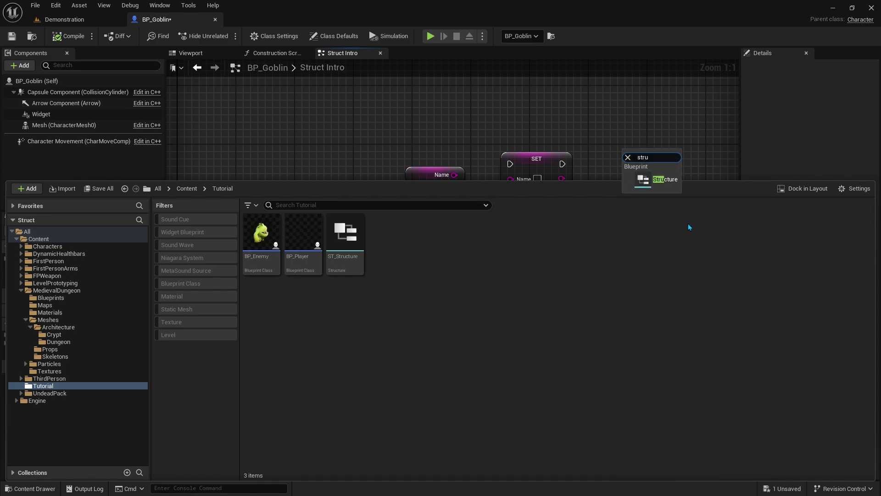
left_click(664, 181)
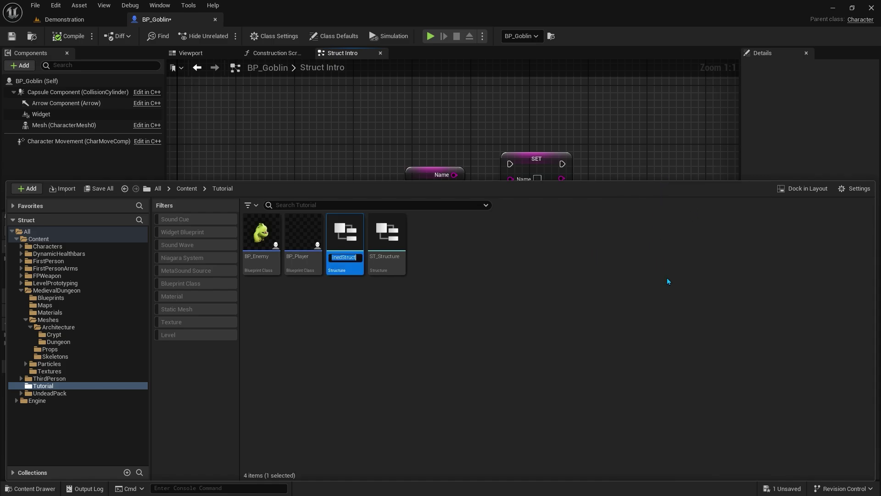
type("ST_Enemy")
double_click(347, 270)
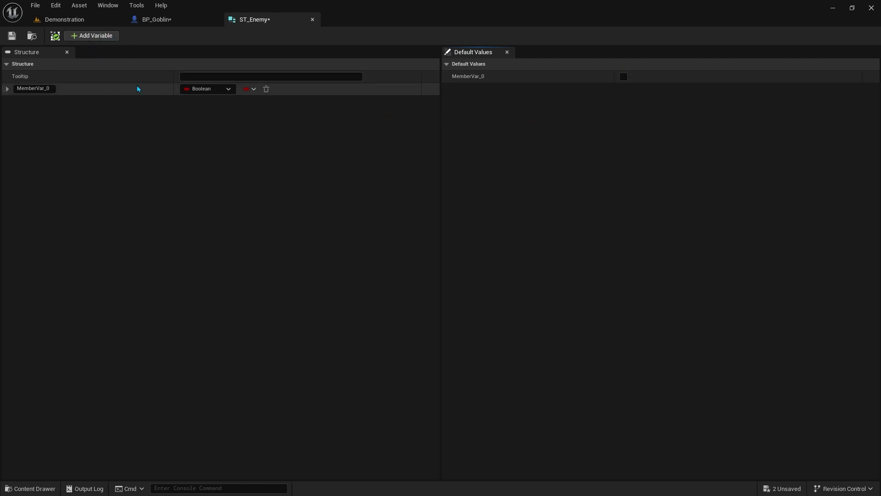
Make the first member a Name and add a Float member called Health.
left_click(33, 88)
type("Name")
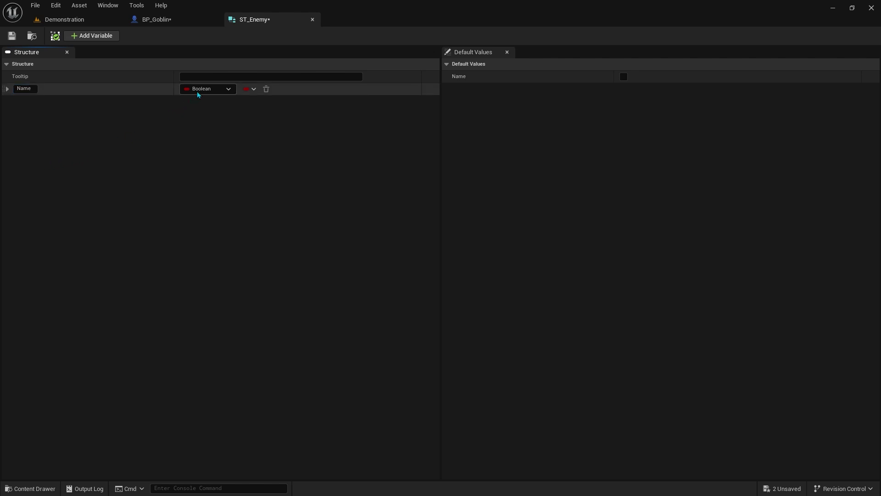
left_click(204, 89)
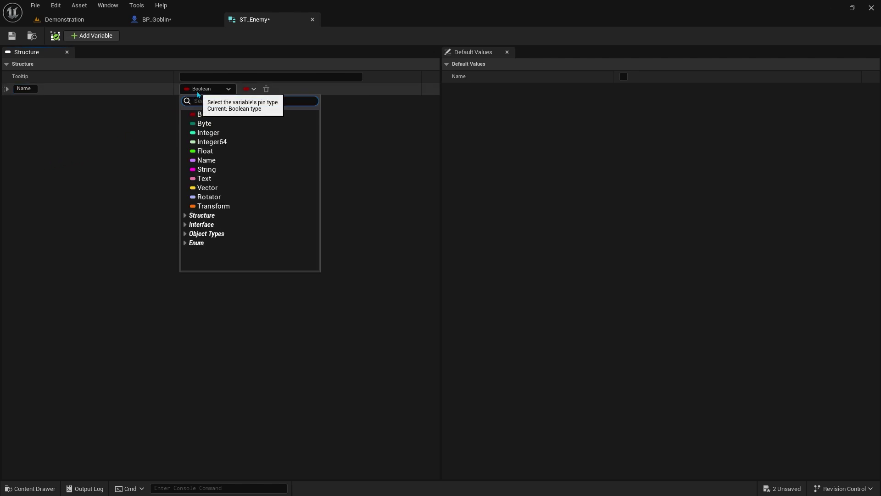
left_click(214, 164)
left_click(98, 37)
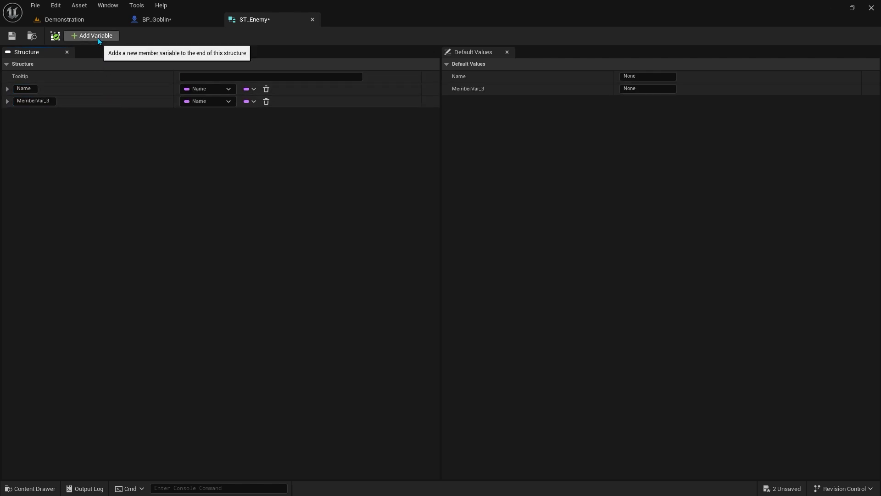
left_click(41, 101)
type("Health")
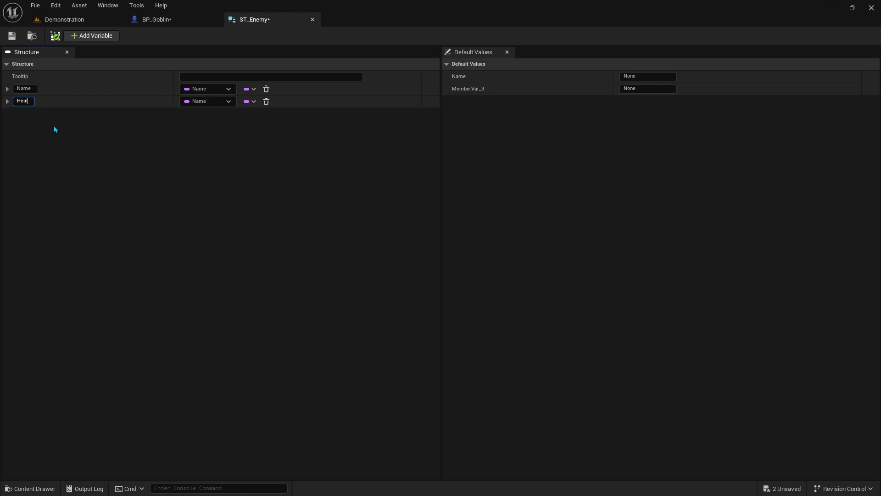
key("Return")
left_click(194, 104)
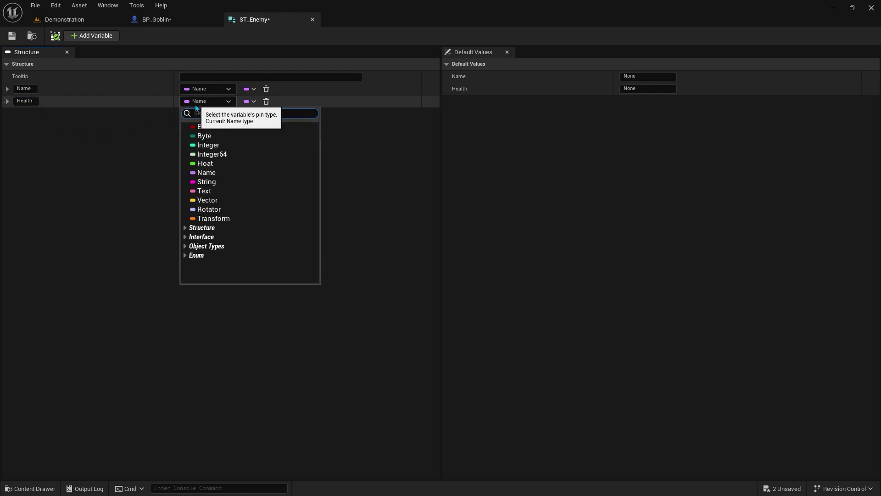
left_click(207, 163)
Add three more members and rename them Attack, Defense and Speed.
left_click(104, 36)
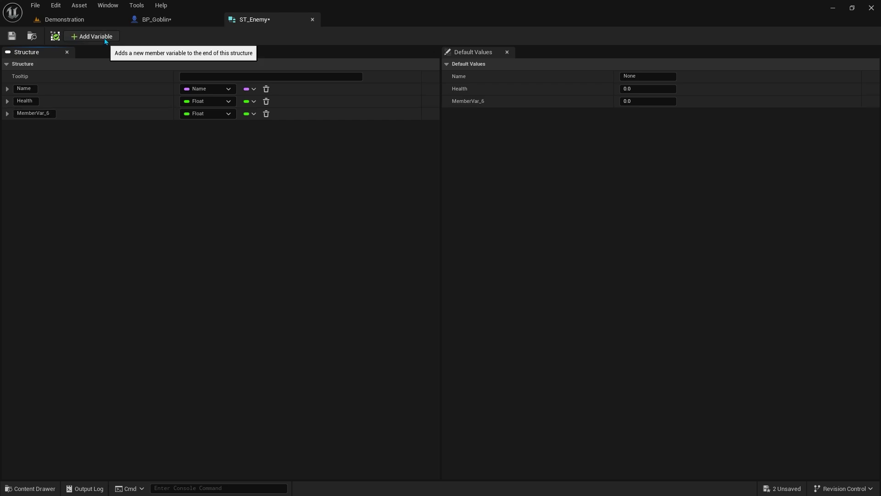
left_click(103, 36)
left_click(103, 36)
left_click(103, 37)
double_click(34, 113)
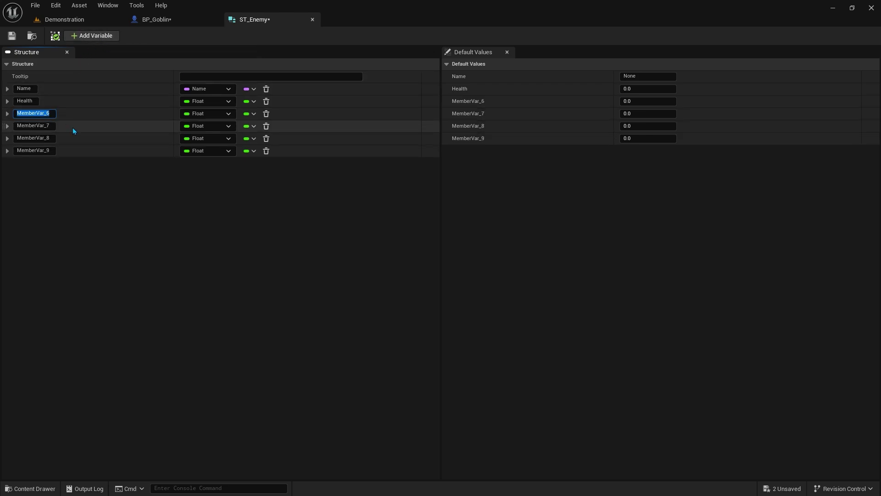
type("Attack")
double_click(33, 126)
type("Defense")
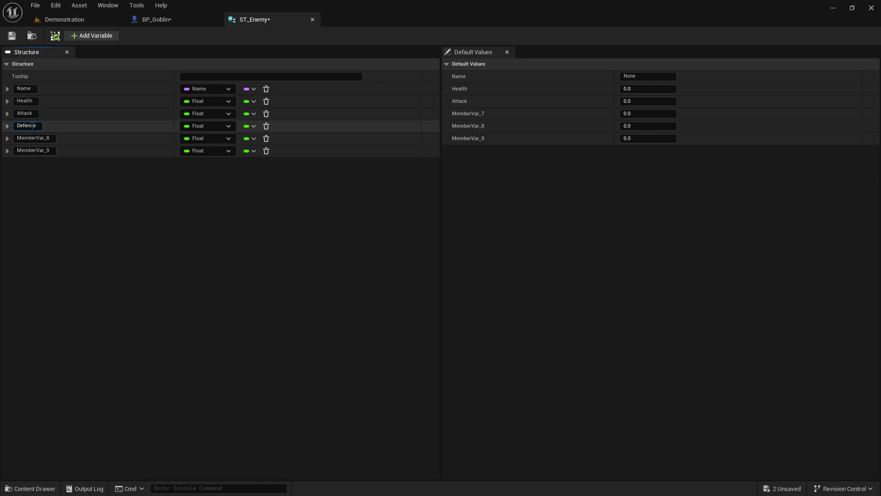
double_click(30, 139)
type("Speed")
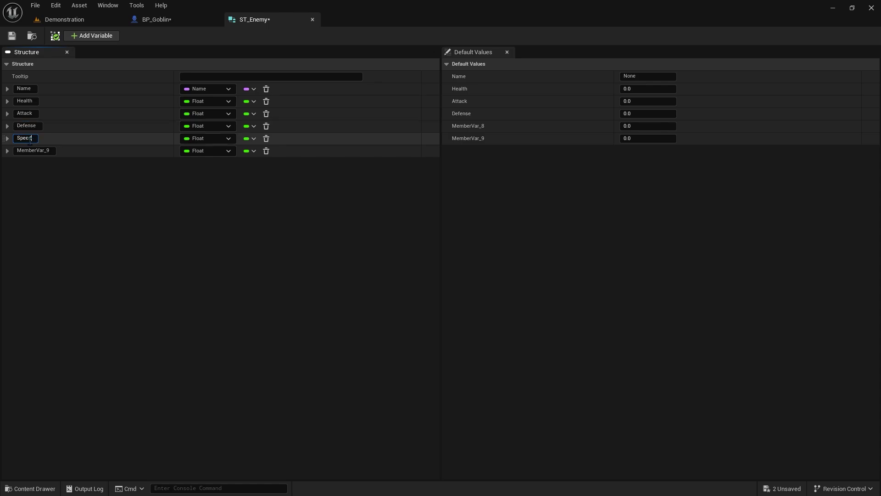
Rename the next member Thumbnail and make it a Texture object reference.
double_click(30, 151)
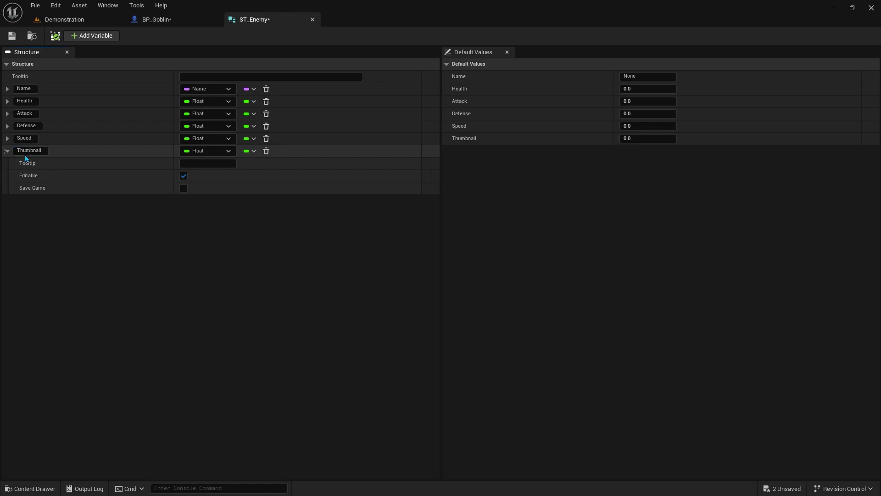
left_click(8, 152)
left_click(229, 151)
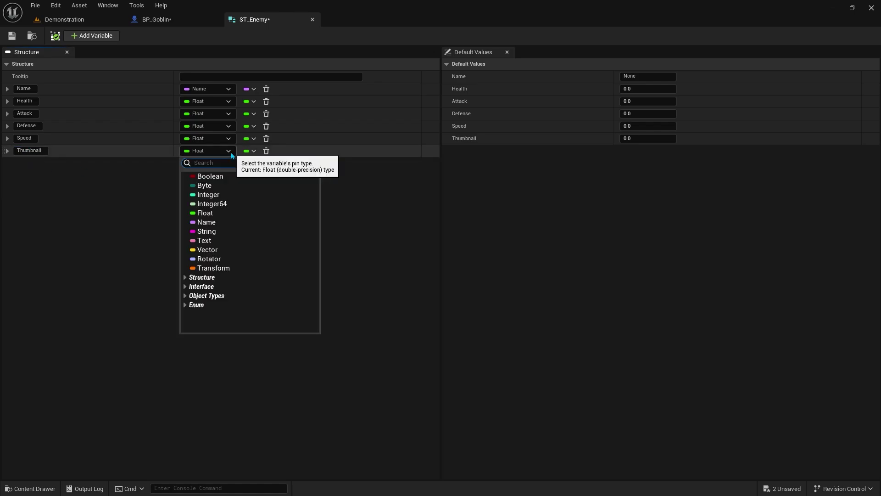
type("texture")
scroll(276, 252, "down", 5)
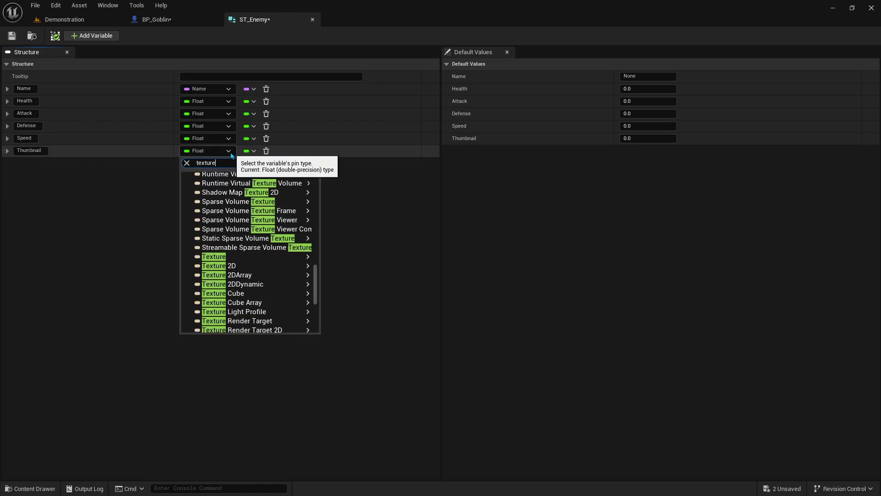
mouse_move(276, 252)
left_click(342, 258)
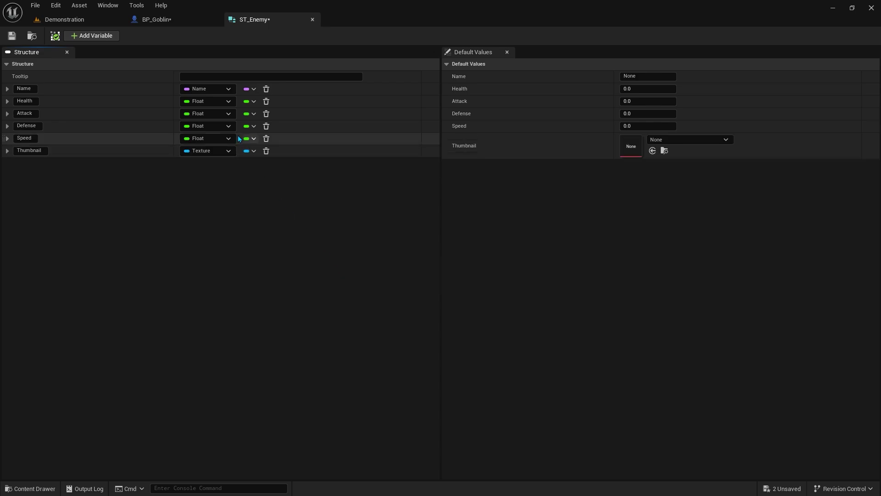
Add member MemberVar_15 typed Add(Vector) and make it an array.
left_click(104, 41)
left_click(221, 163)
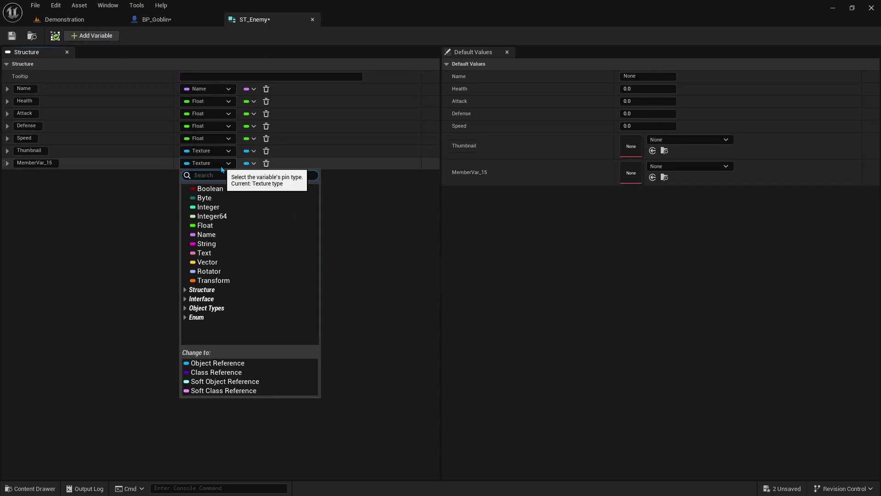
left_click(202, 290)
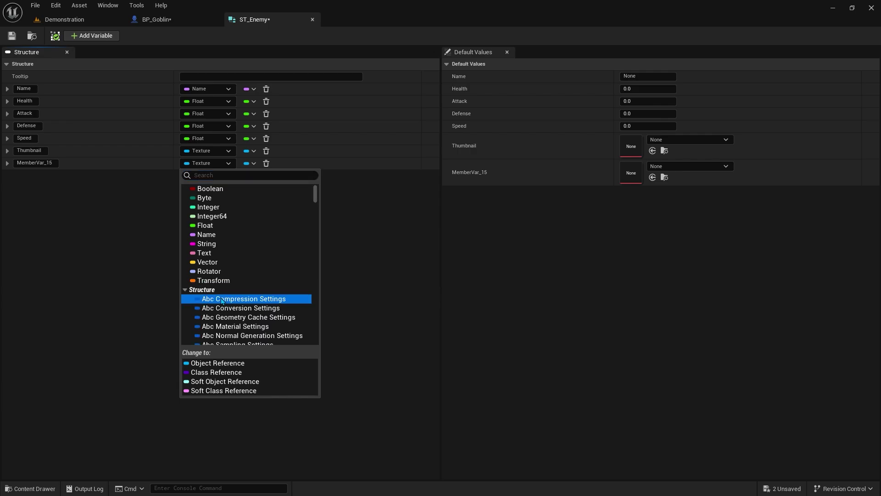
scroll(240, 320, "down", 4)
scroll(239, 320, "down", 5)
scroll(248, 322, "down", 4)
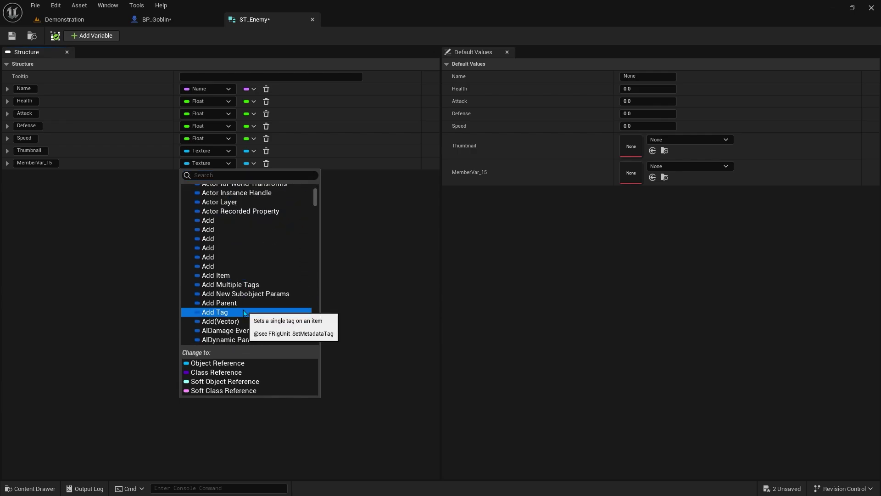
left_click(255, 322)
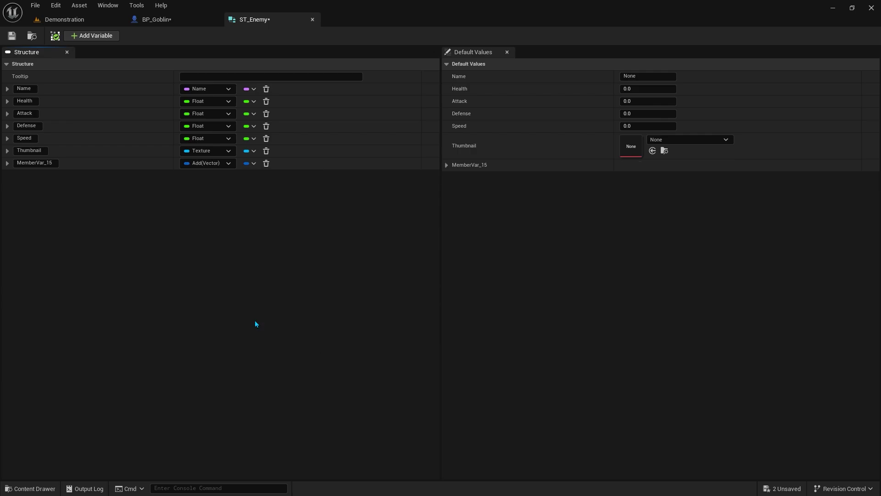
left_click(253, 164)
left_click(241, 187)
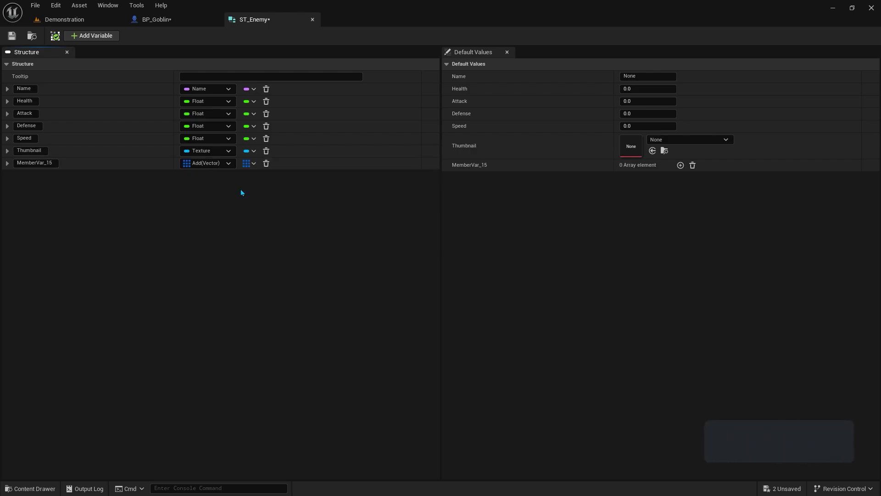
Delete MemberVar_15, default Name to 'Enemy' and Health to 200, save, and keep Name on top.
left_click(267, 164)
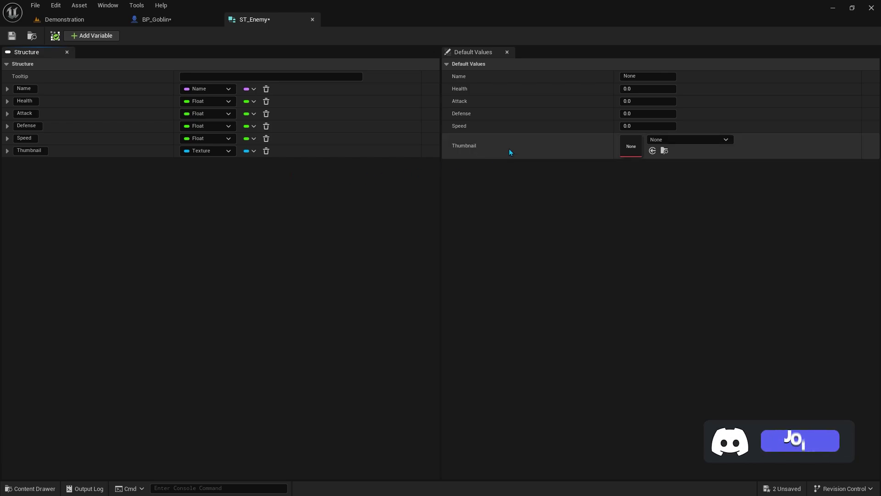
left_click(625, 76)
type("Enemy")
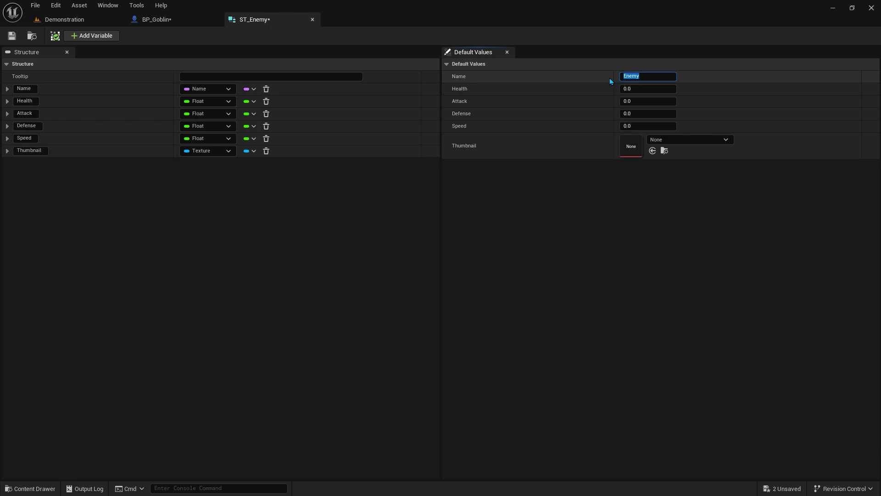
key("Tab")
type("200")
left_click(12, 36)
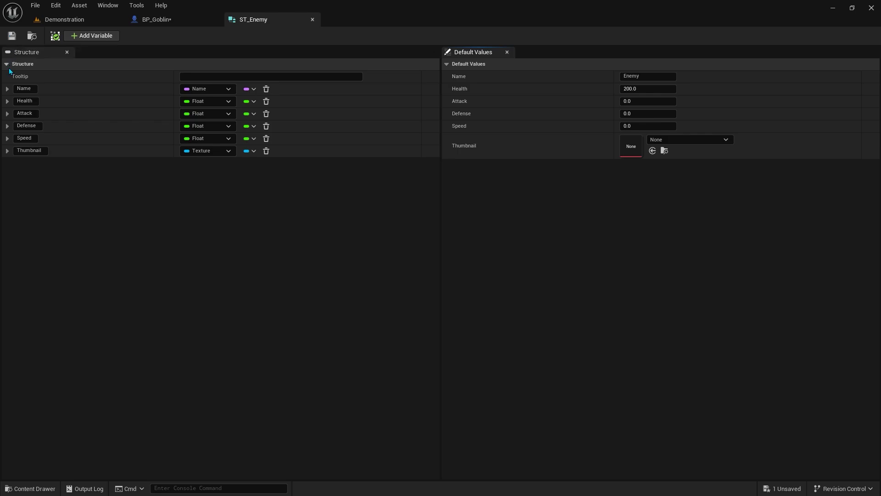
left_click_drag(3, 90, 7, 138)
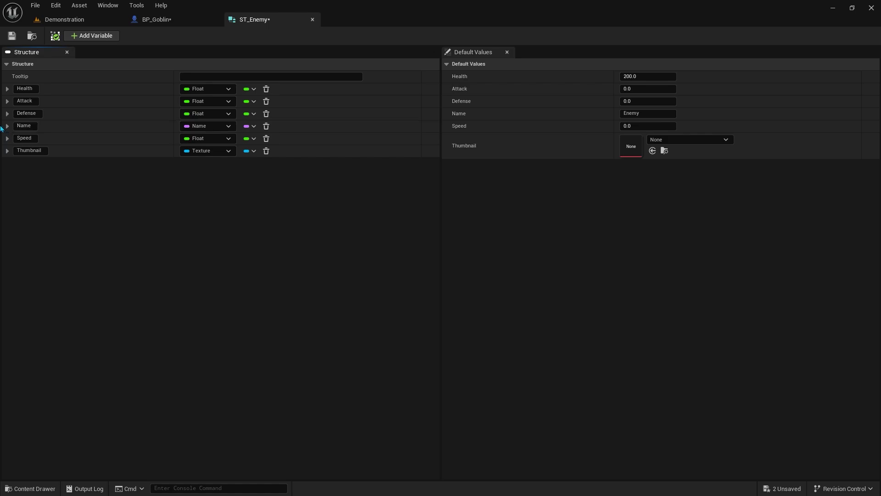
left_click_drag(5, 127, 5, 87)
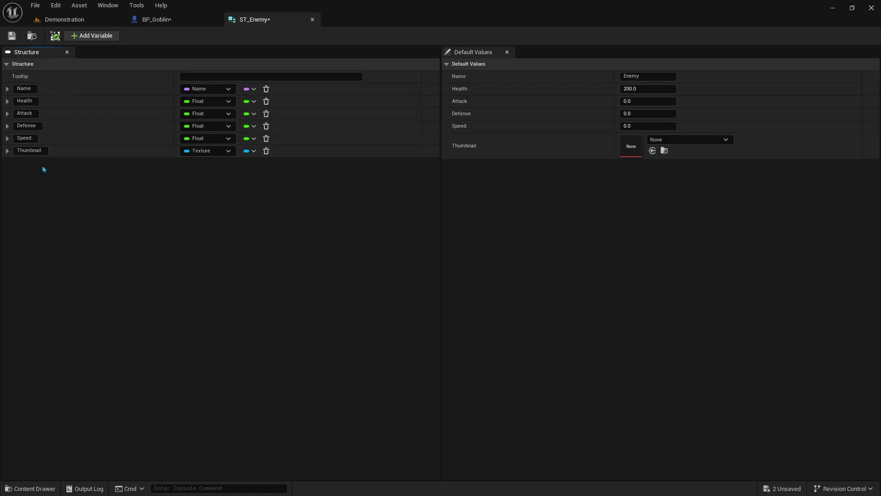
Place a Make ST_Enemy node in BP_Goblin's graph and move it left.
left_click(145, 21)
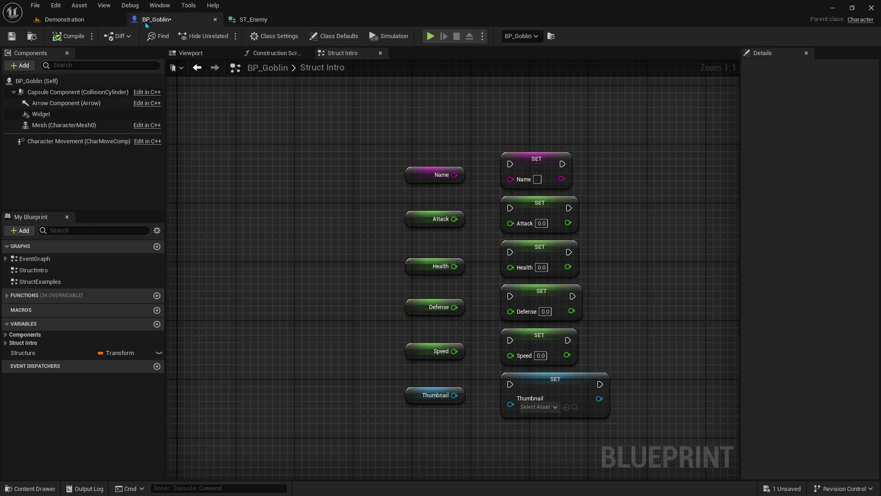
right_click(173, 267)
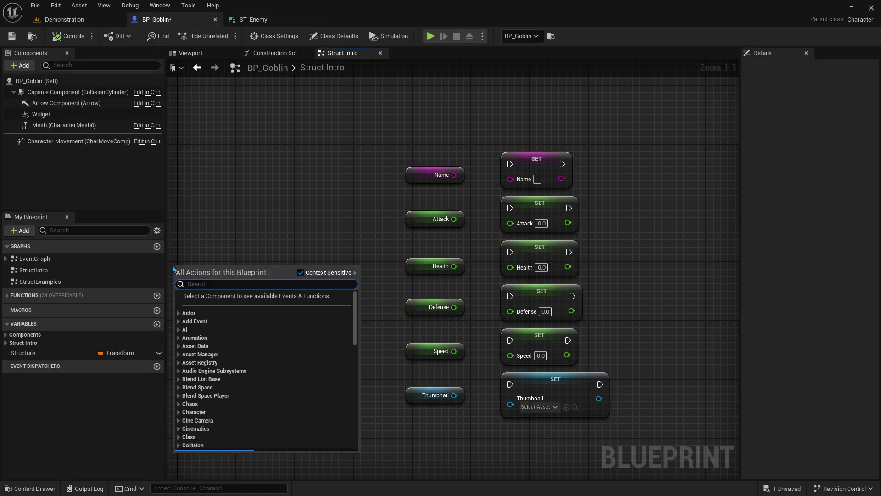
type("make")
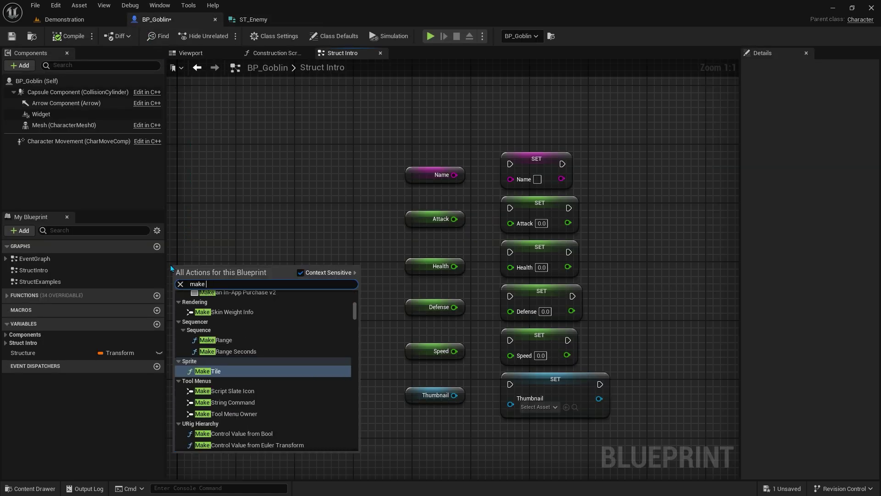
type(" st_")
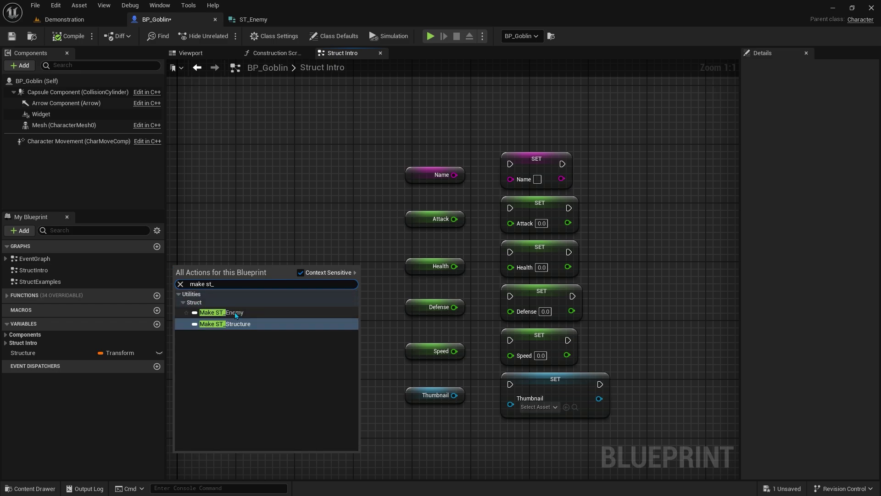
left_click(247, 313)
right_click_drag(247, 313, 350, 294)
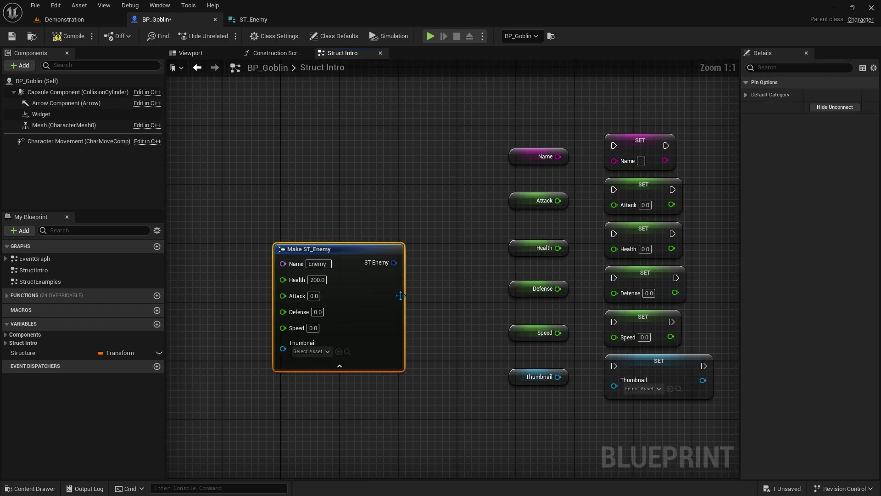
left_click_drag(311, 249, 213, 219)
Place a Break ST_Enemy node and promote the ST Enemy output to a variable.
right_click(347, 225)
type("break st_ene")
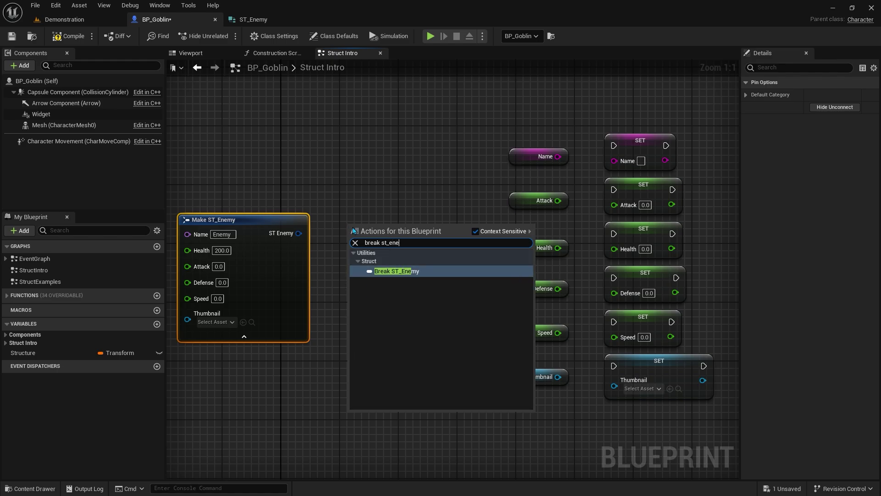
left_click(394, 270)
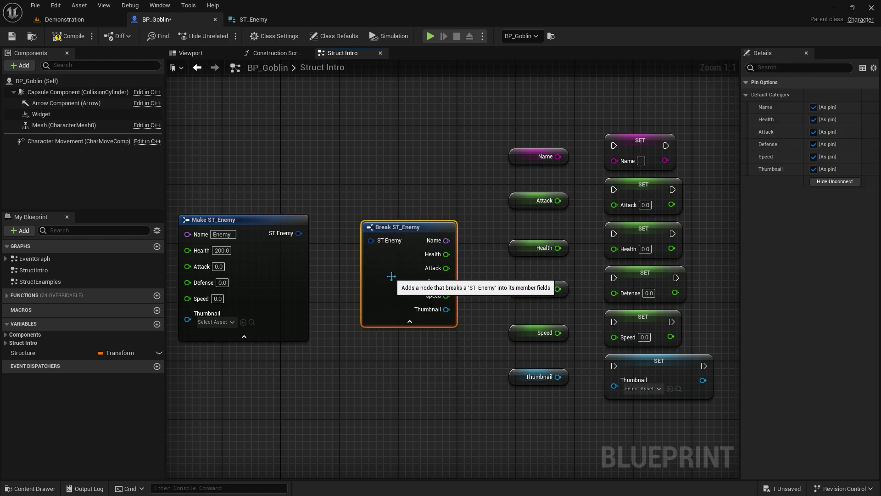
right_click(298, 233)
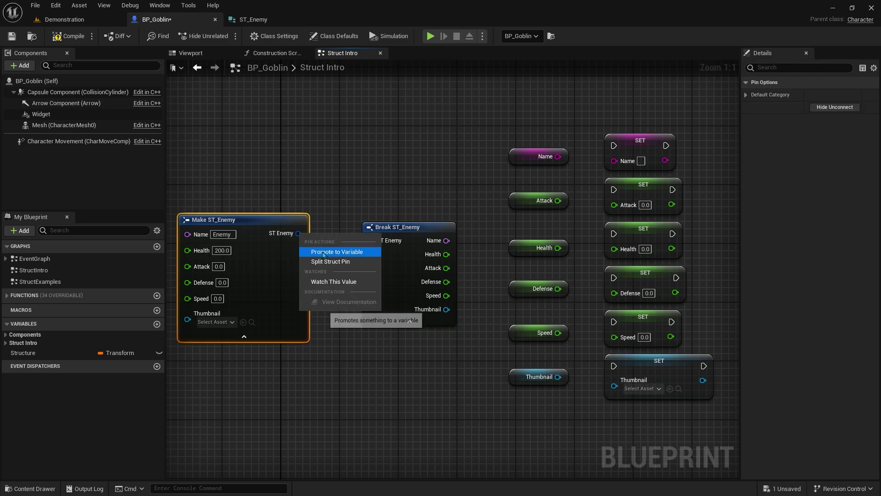
left_click(323, 252)
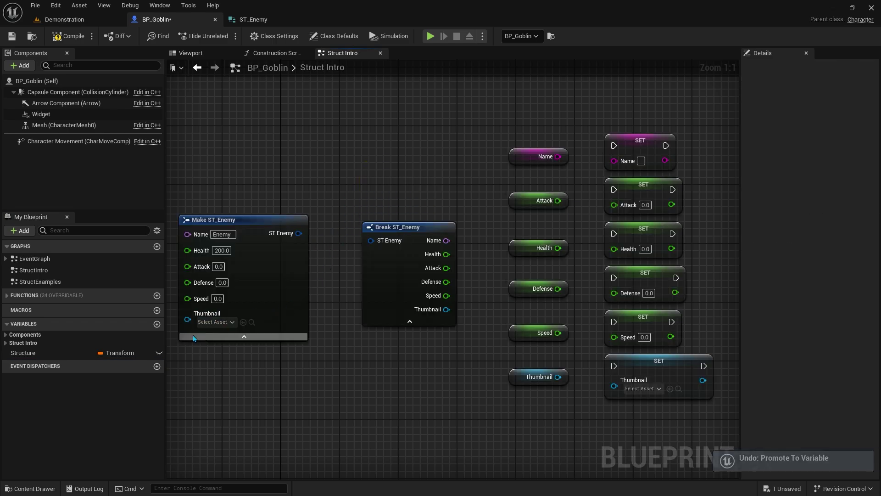
Add an EnemyData variable of type ST Enemy, then compile and save BP_Goblin.
left_click(156, 324)
type("EnemyData")
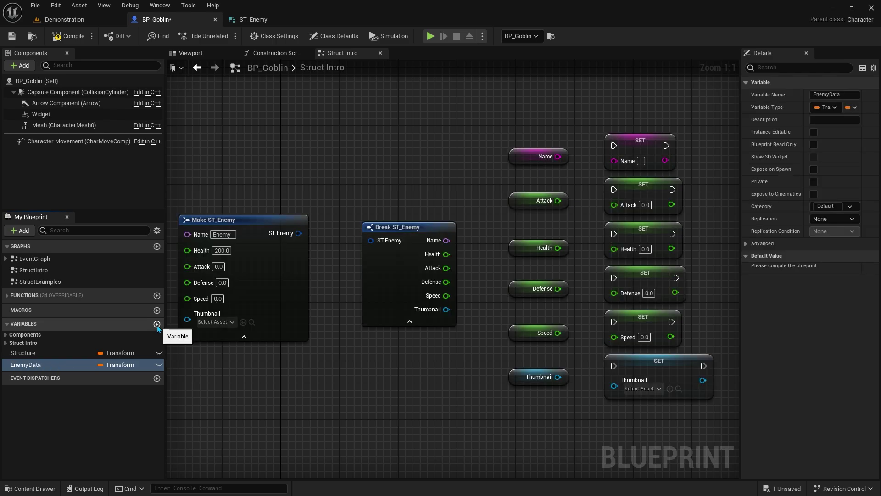
key("Return")
left_click(136, 365)
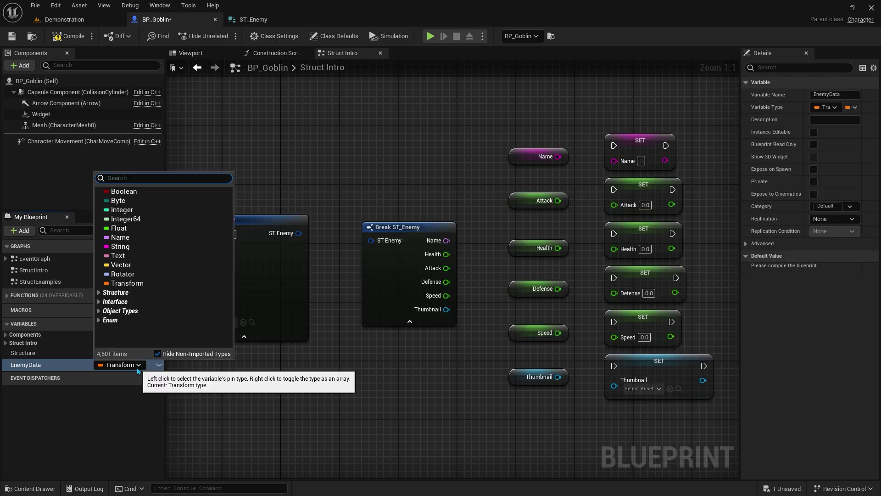
type("st_")
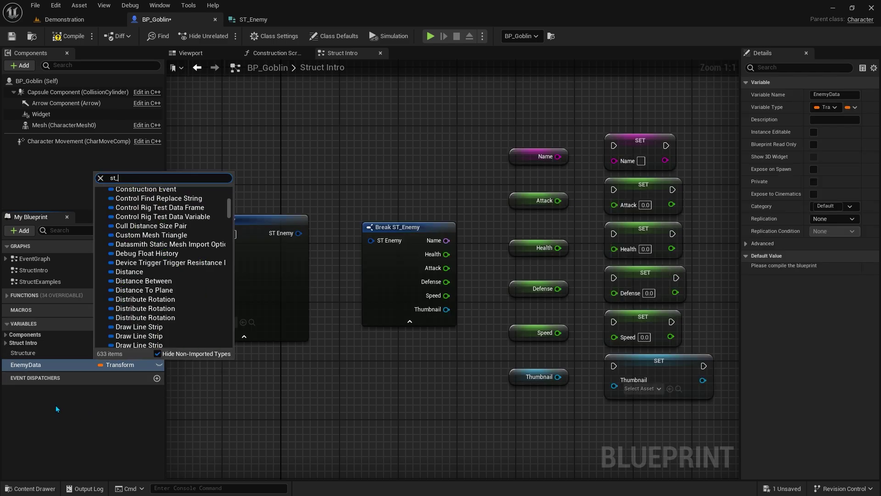
type("enemy")
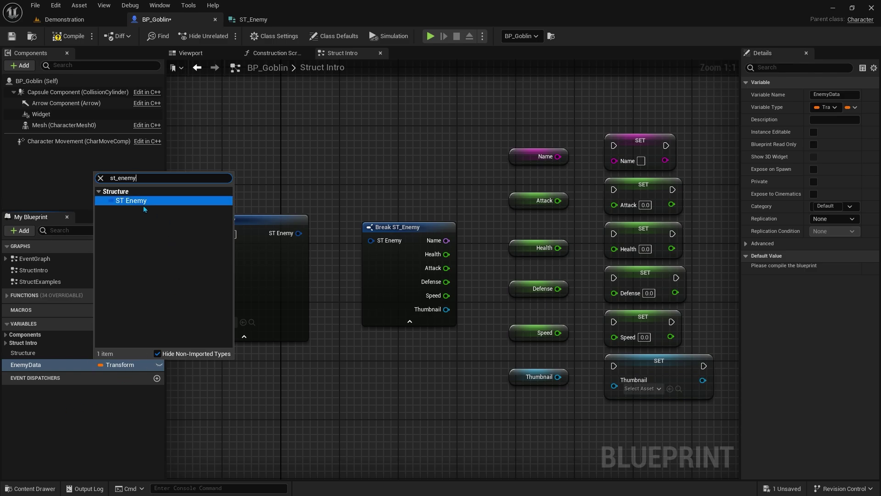
left_click(147, 202)
left_click(62, 40)
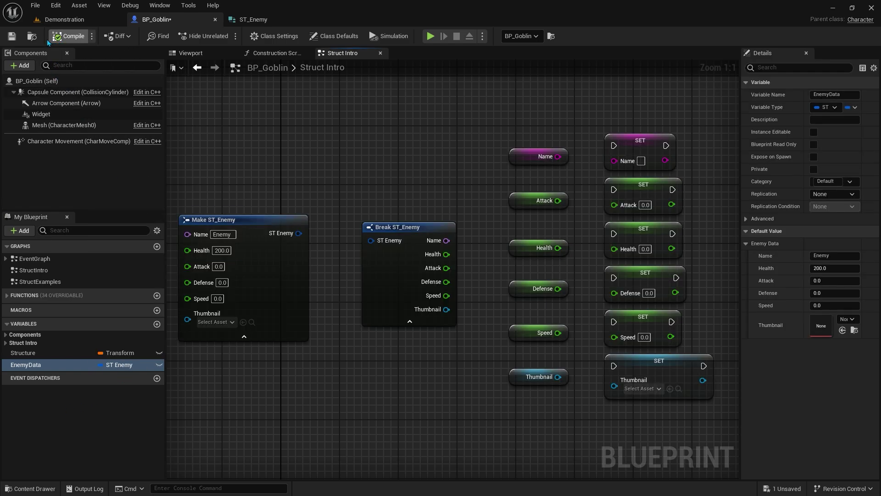
left_click(12, 36)
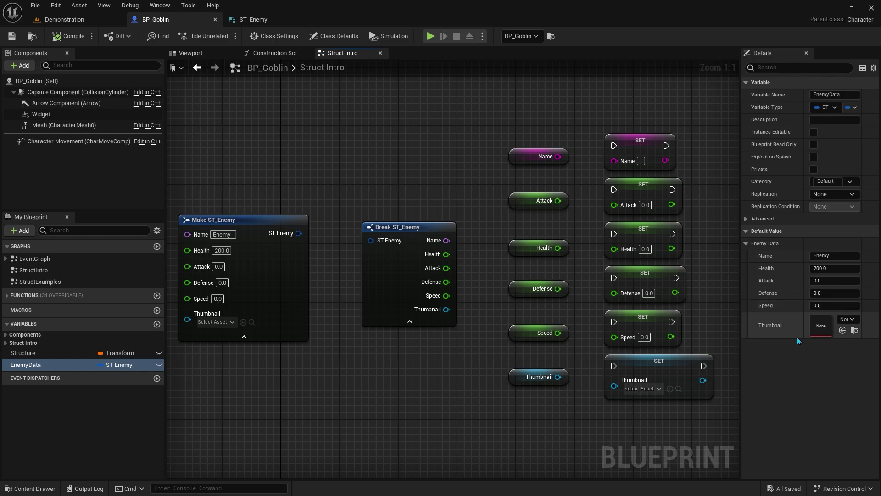
Place Enemy Data get and set nodes, split both struct pins into members, and arrange them.
left_click_drag(50, 365, 253, 174)
mouse_move(36, 364)
left_mouse_down()
mouse_move(384, 174)
mouse_move(391, 134)
left_mouse_up()
left_click_drag(277, 186, 239, 126)
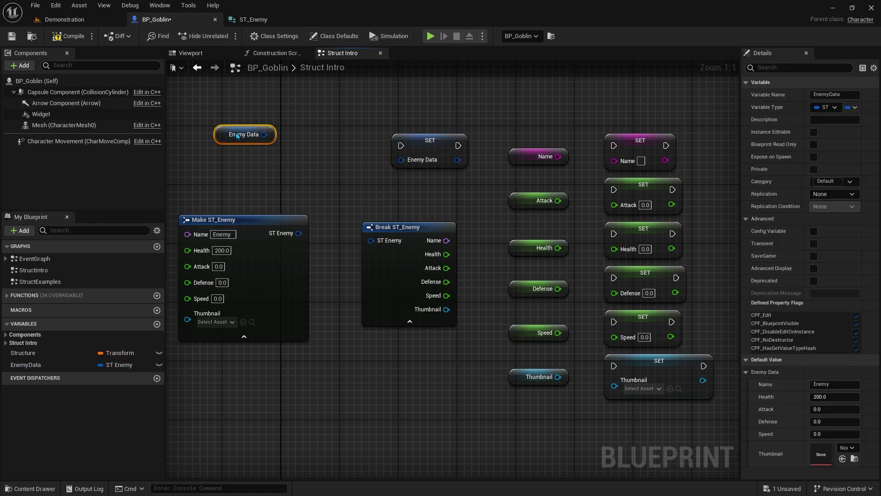
right_click(262, 120)
left_click(278, 146)
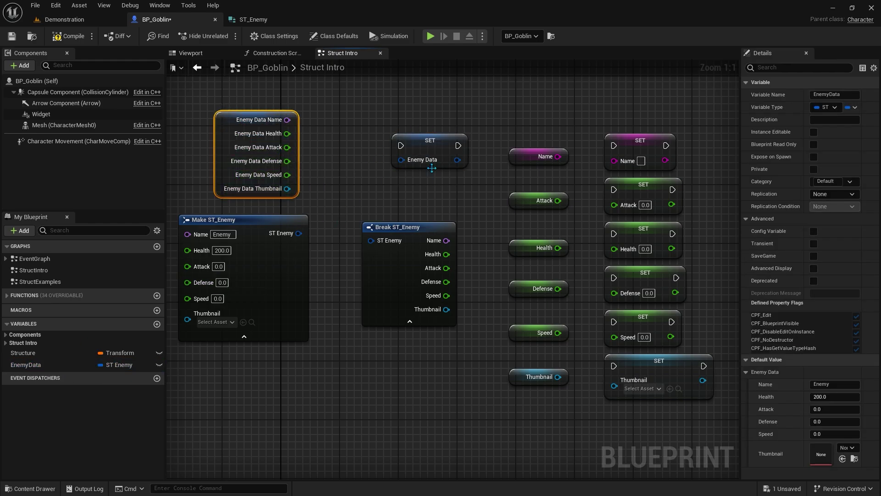
left_click_drag(431, 168, 402, 146)
right_click(372, 140)
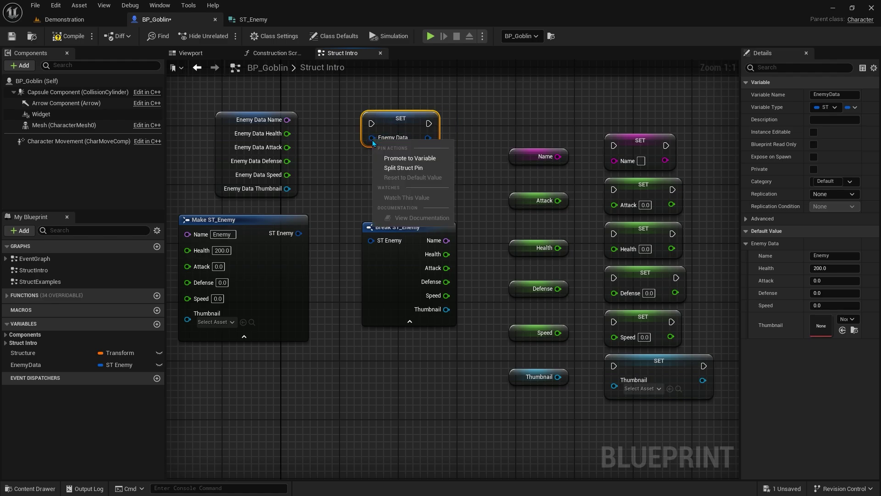
left_click(403, 168)
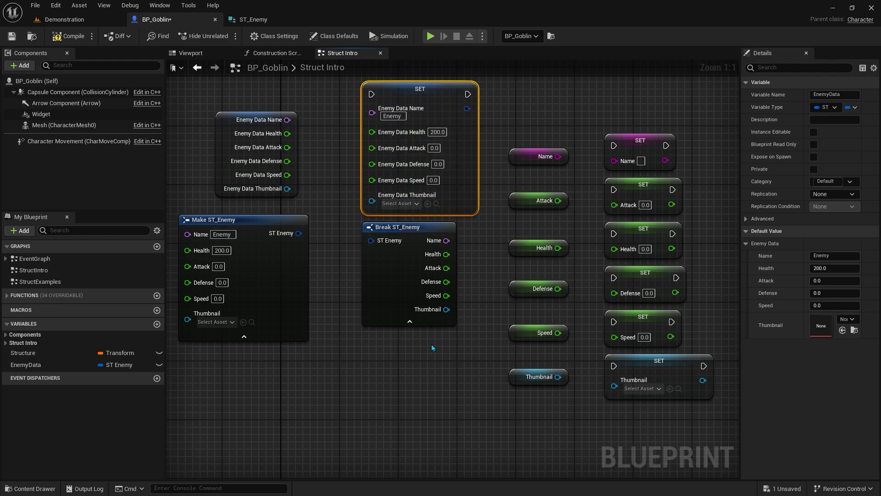
left_click_drag(432, 348, 276, 184)
left_click_drag(285, 303, 286, 383)
Set EnemyData's default Name to Goblin and Health to 150.0, then compile.
left_click(451, 441)
left_click(26, 365)
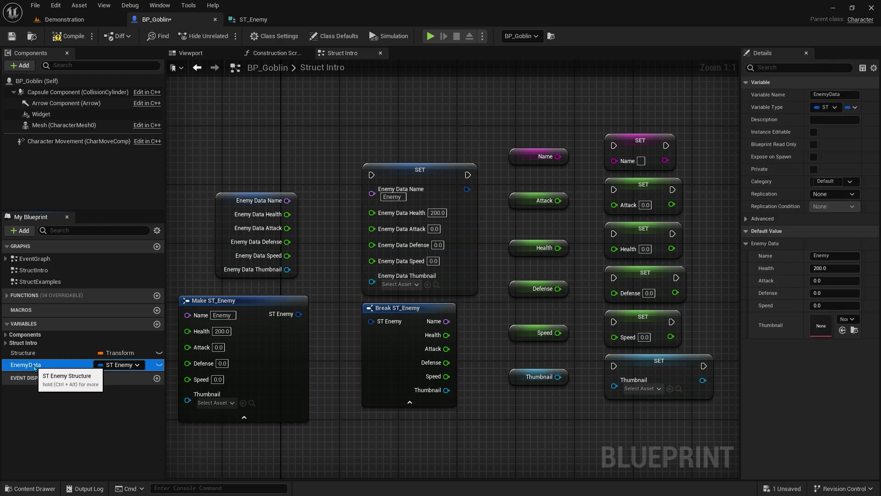
left_click(842, 255)
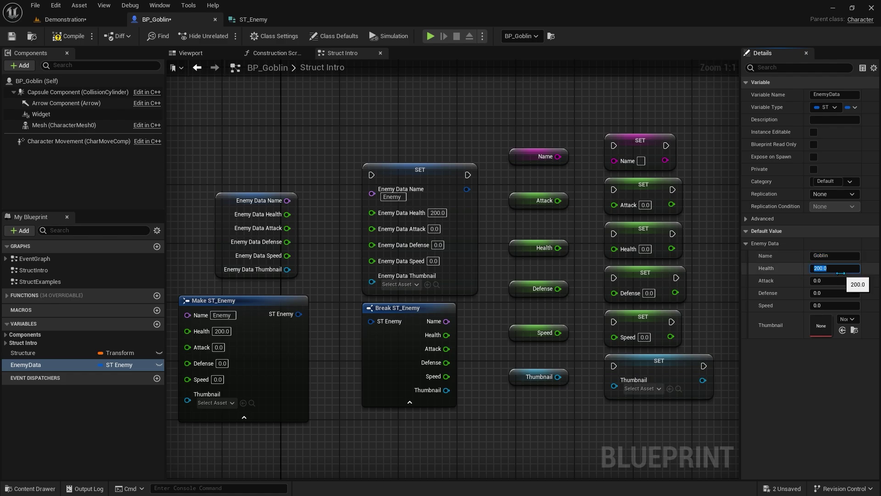
type("150")
left_click(733, 343)
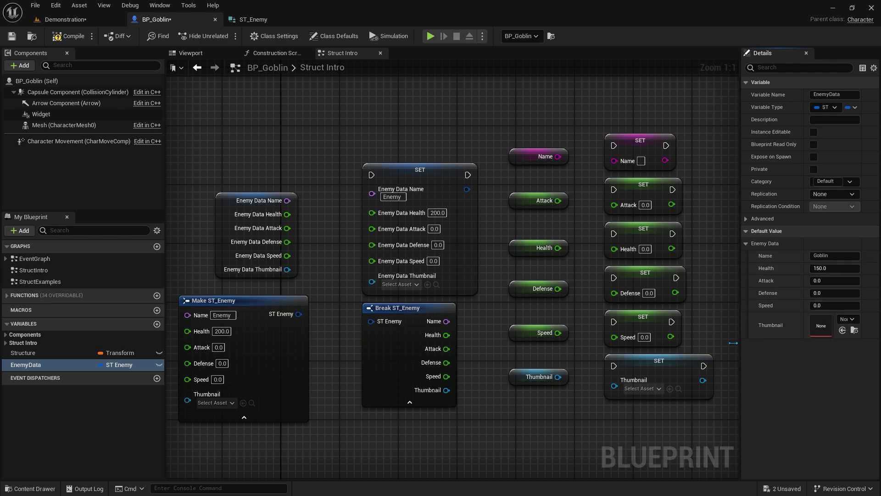
left_click(68, 36)
Check the Widget component in the Viewport, then bring BeginPlay and Setup Widget into view.
double_click(35, 258)
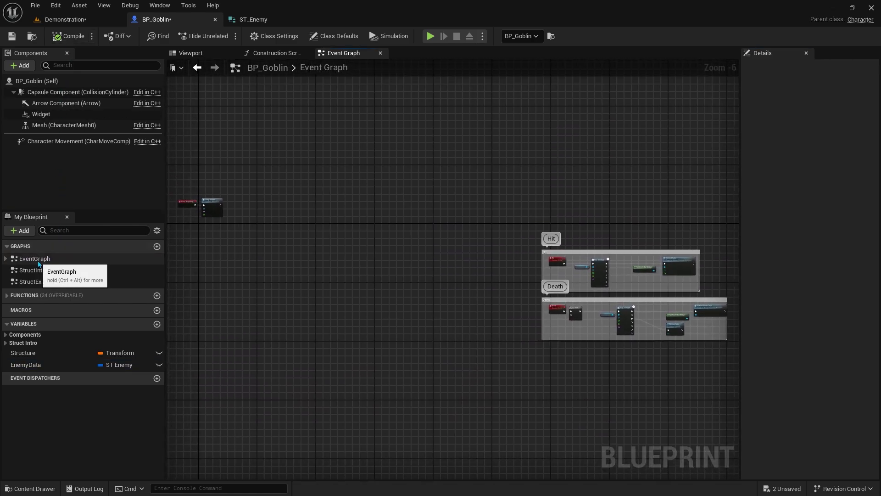
scroll(188, 215, "up", 9)
scroll(188, 220, "up", 2)
right_click_drag(197, 227, 362, 285)
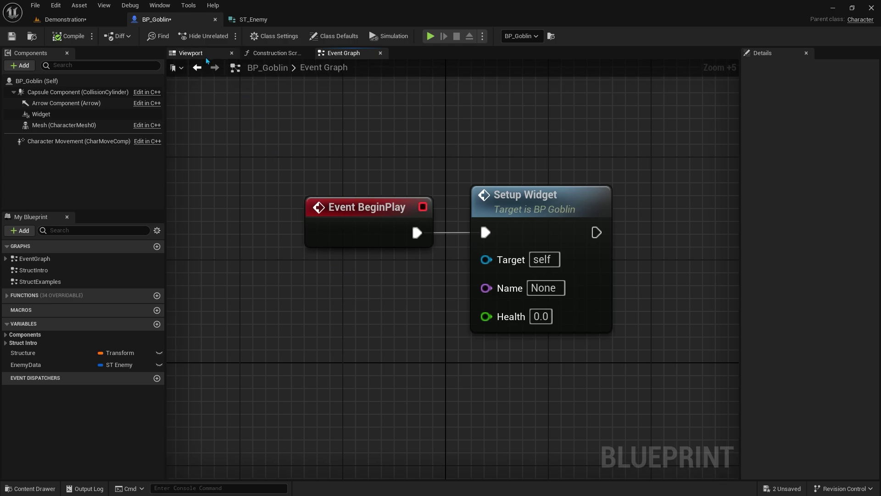
left_click(191, 53)
left_click(101, 114)
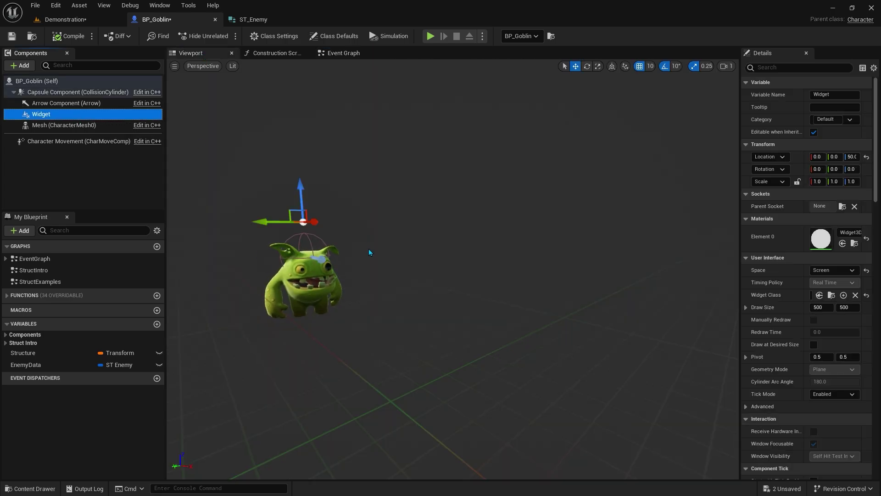
left_click(342, 54)
right_click_drag(371, 122, 457, 127)
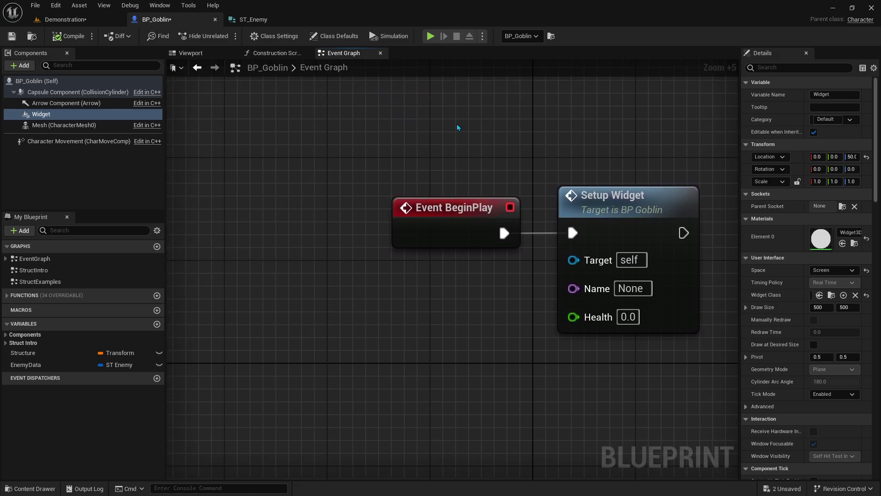
Add a split Enemy Data getter, wire Name and Health into Setup Widget, then break both wires.
left_click_drag(26, 364, 247, 319)
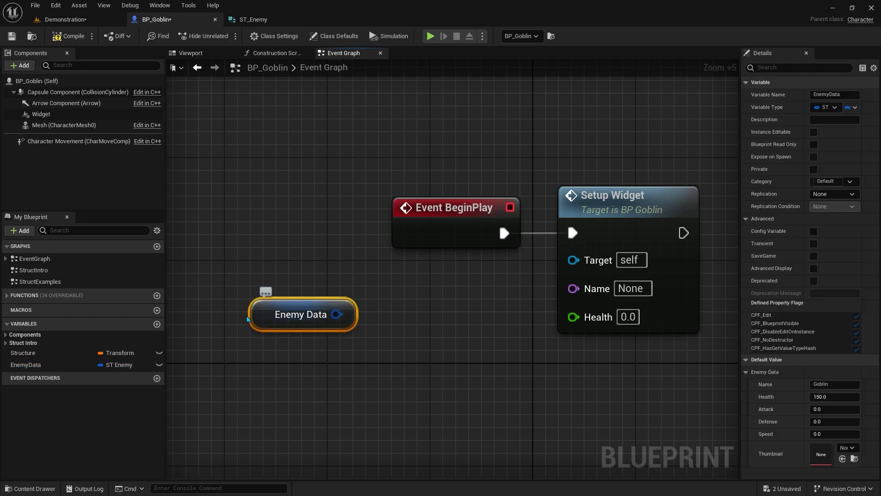
right_click(337, 315)
left_click(360, 348)
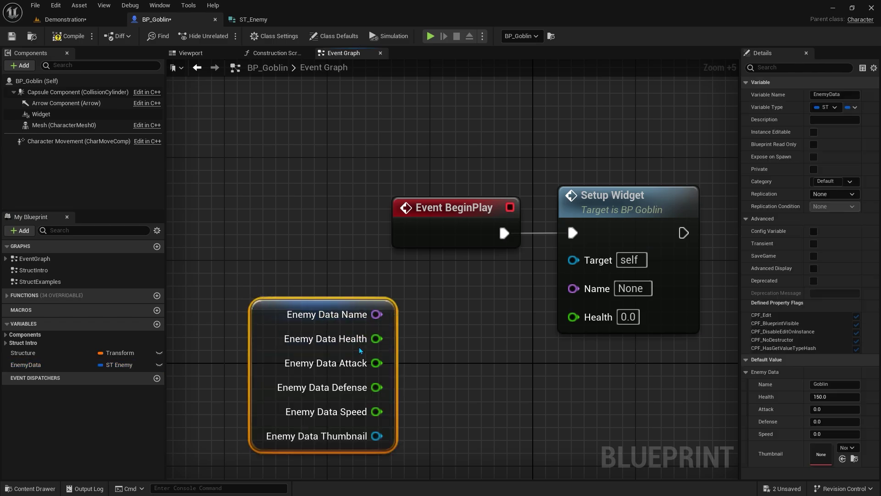
mouse_move(377, 314)
left_mouse_down()
mouse_move(572, 288)
mouse_move(499, 322)
mouse_move(377, 338)
left_mouse_up()
left_click_drag(267, 406, 370, 380)
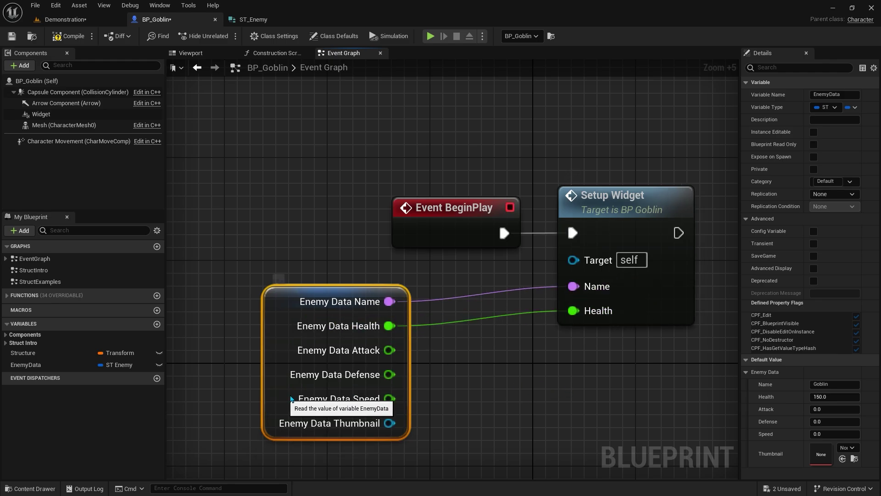
right_click_drag(650, 431, 596, 415)
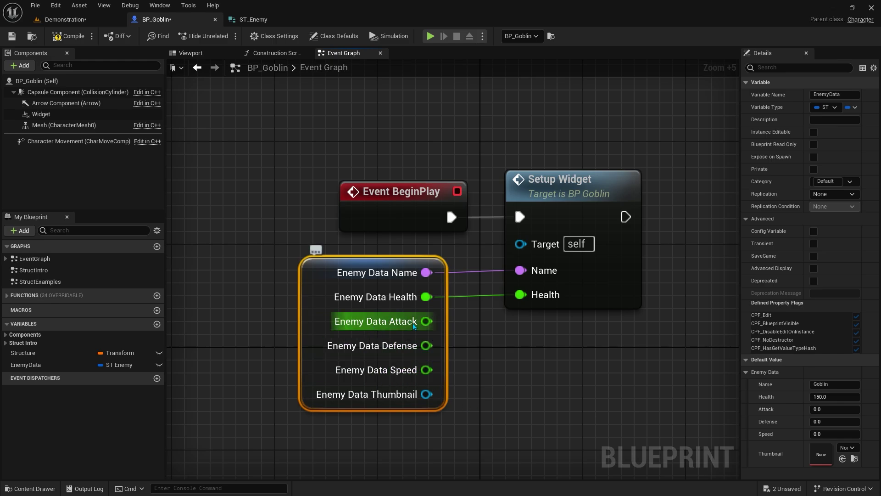
left_click(426, 296, "alt")
left_click(426, 272, "alt")
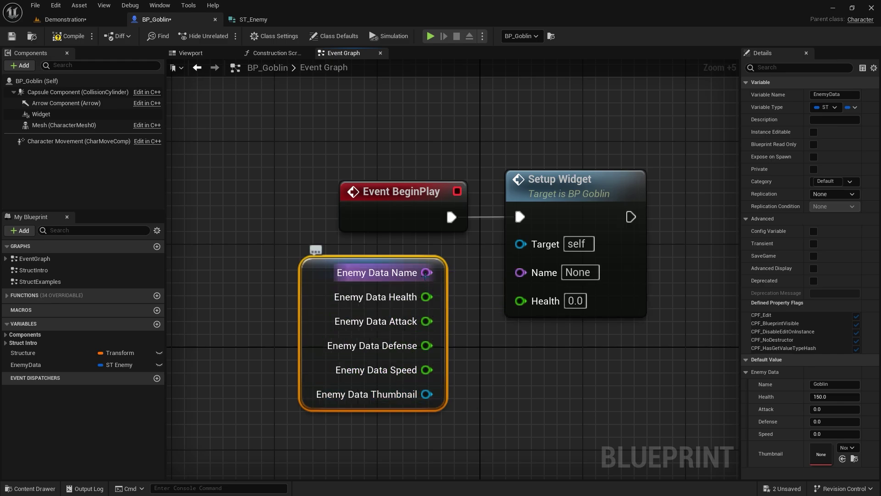
Recombine the Enemy Data getter into one pin and attach a Break ST_Enemy node to it.
right_click(427, 297)
left_click(459, 320)
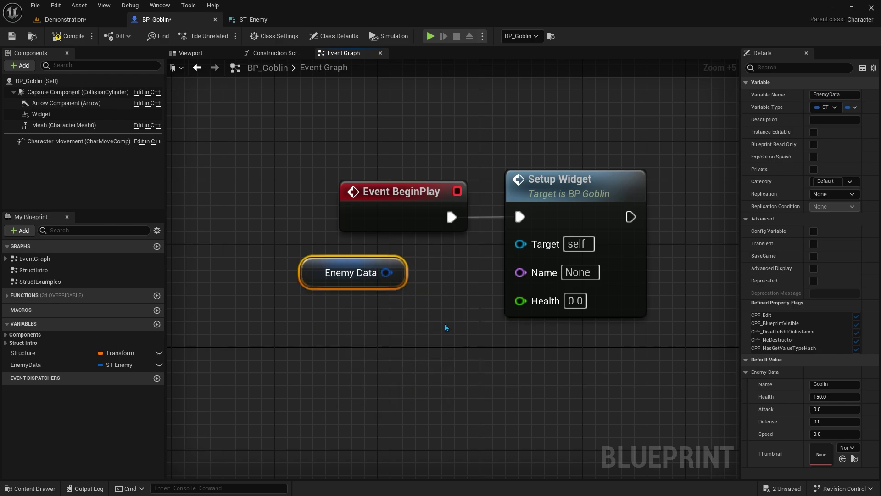
left_click_drag(324, 288, 209, 288)
left_click_drag(271, 273, 320, 317)
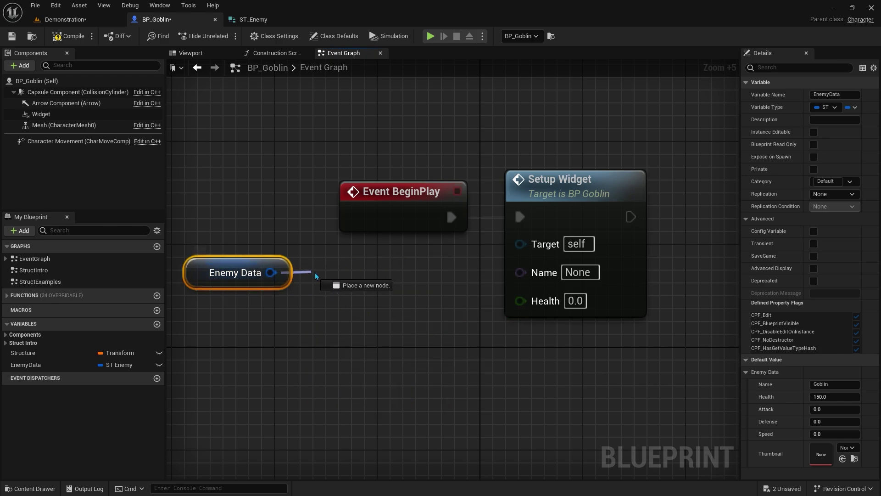
left_click(334, 407)
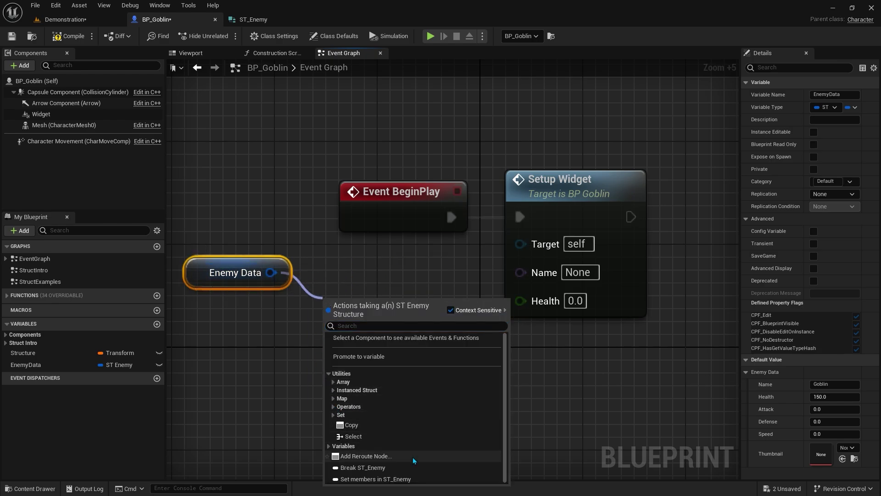
left_click(358, 472)
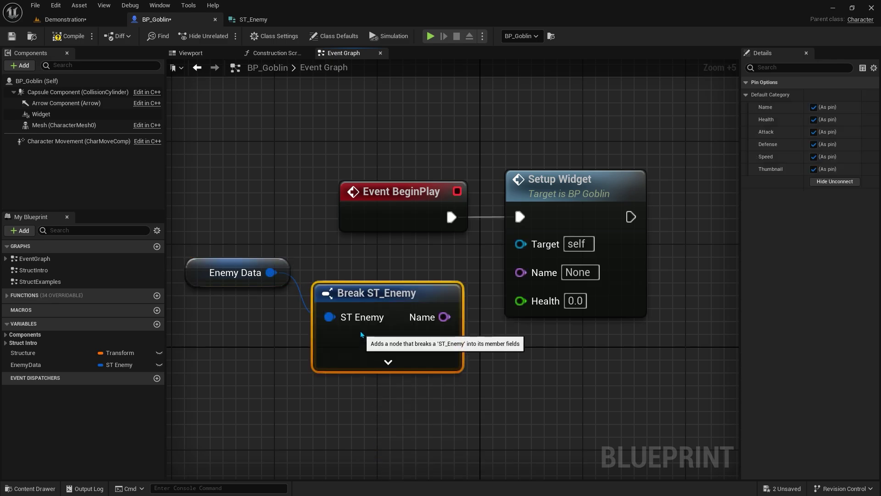
Wire the break node's Name and Health into Setup Widget, hide unconnected pins, and compile.
left_click_drag(444, 278, 520, 272)
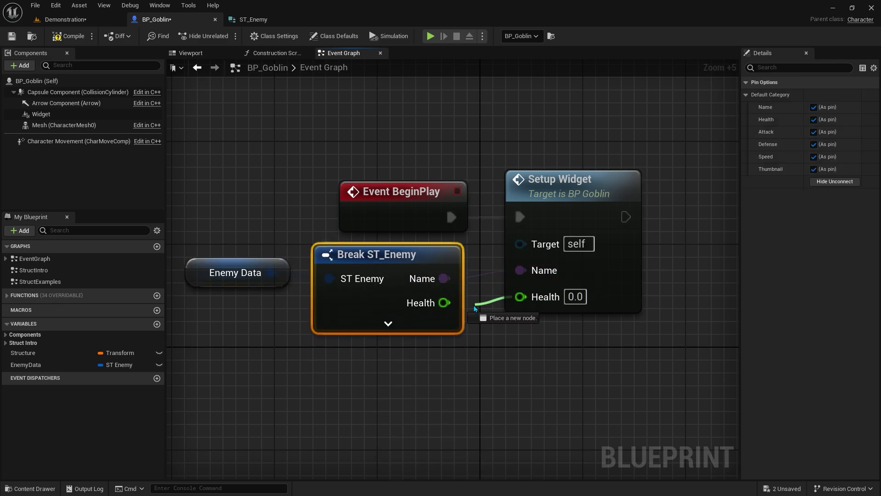
left_click_drag(445, 302, 521, 301)
left_click(395, 326)
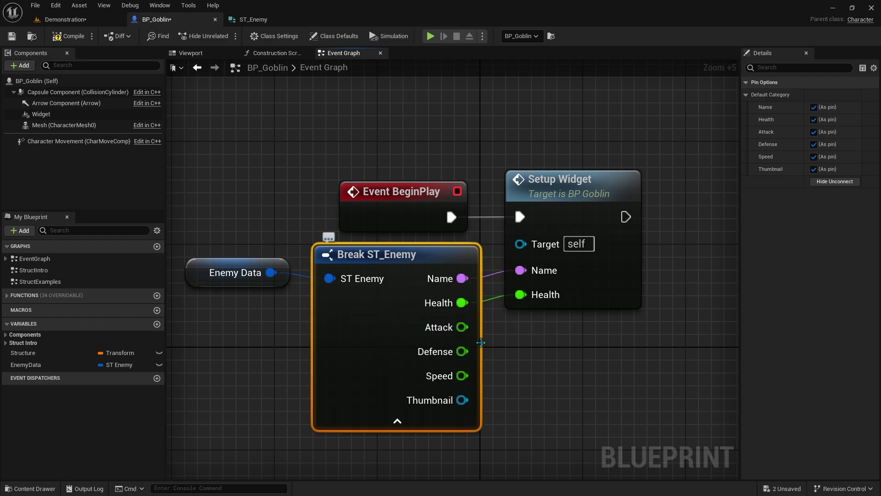
left_click(841, 183)
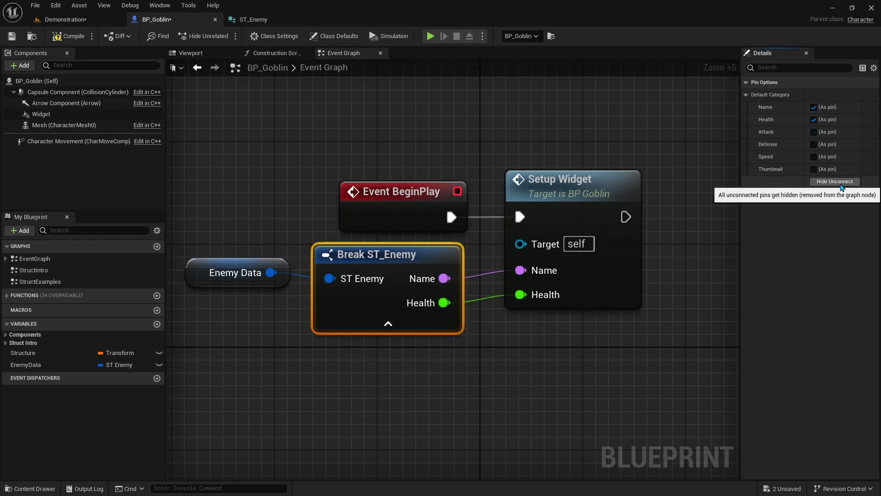
left_click(73, 39)
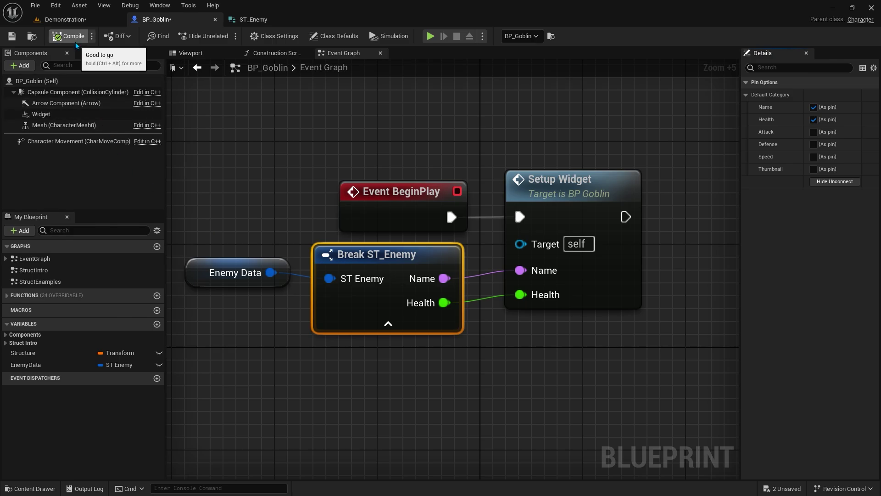
left_click(65, 19)
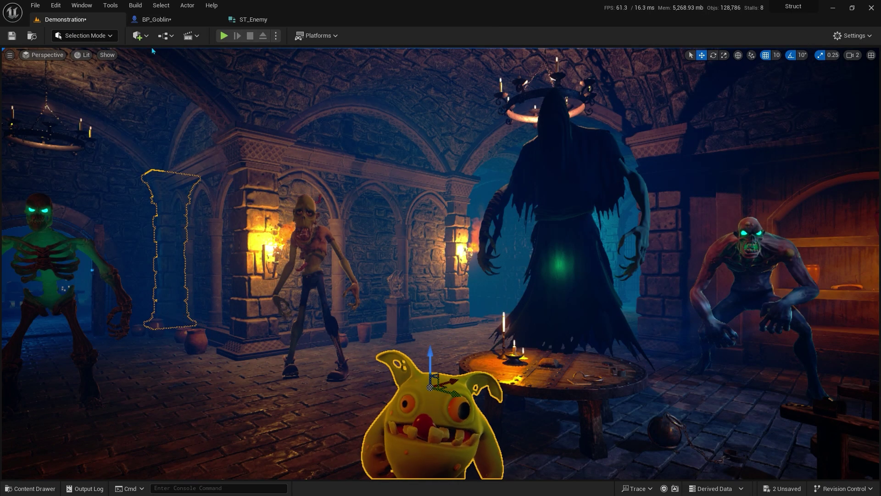
left_click(224, 36)
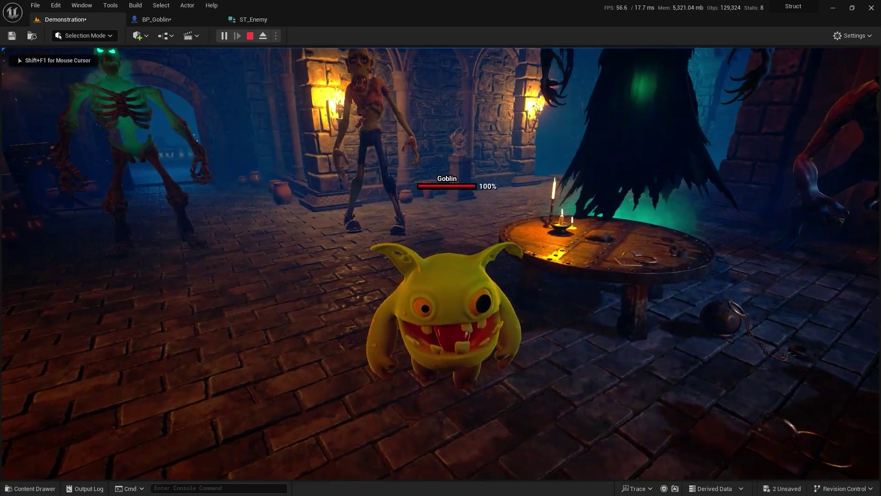
key("Escape")
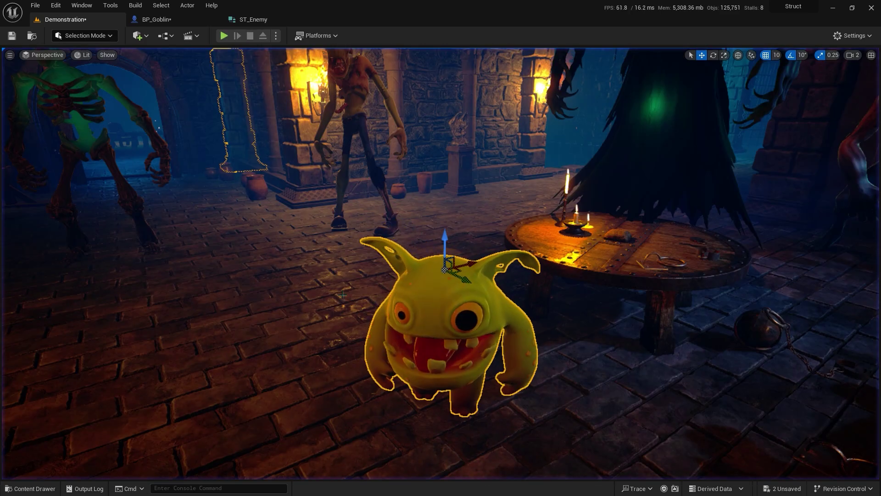
left_click(170, 20)
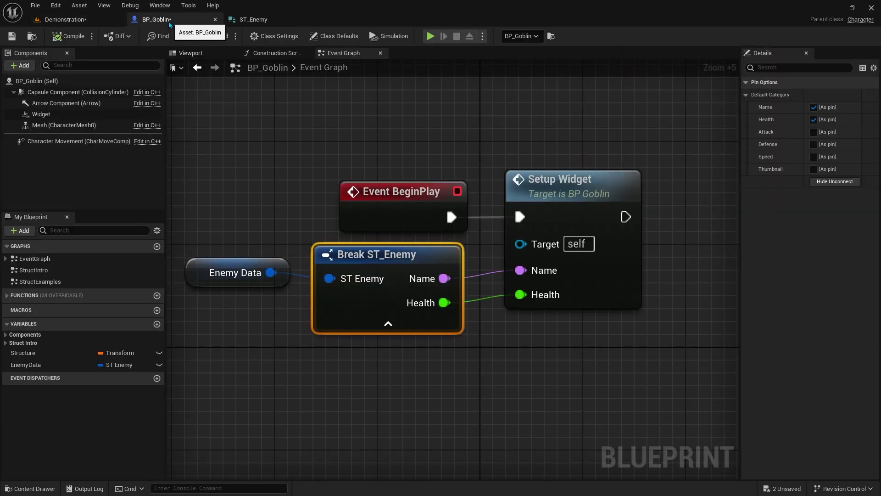
Open BP_FirstPersonProjectile from the FirstPerson folder, filtered to Blueprint Class assets.
left_click(27, 489)
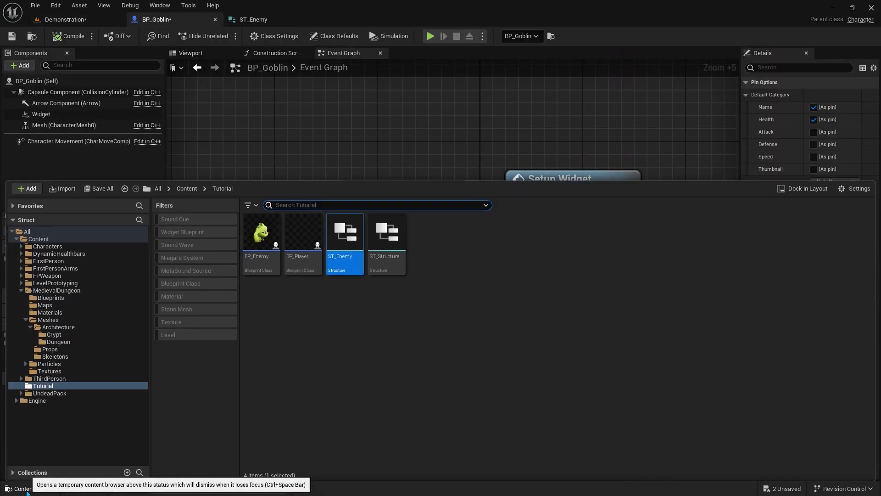
left_click(182, 285)
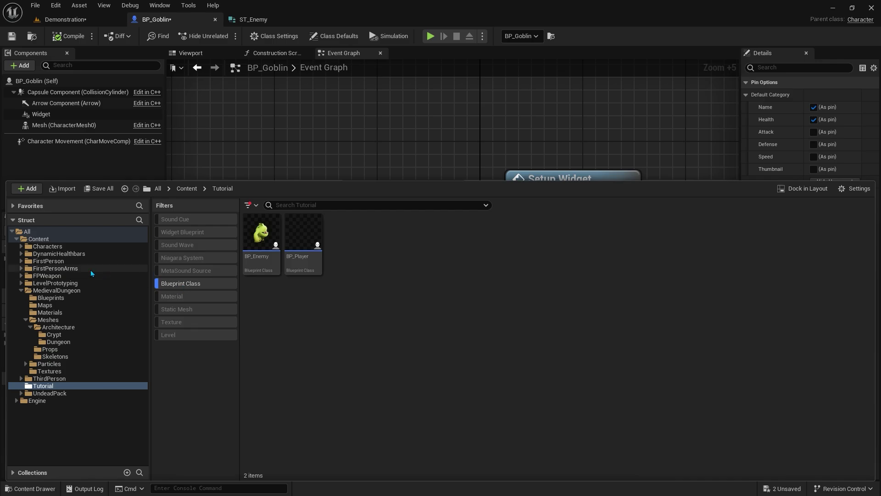
left_click(48, 261)
double_click(345, 231)
Inspect the projectile's Apply Damage node and its sphere in the Viewport.
scroll(527, 381, "up", 2)
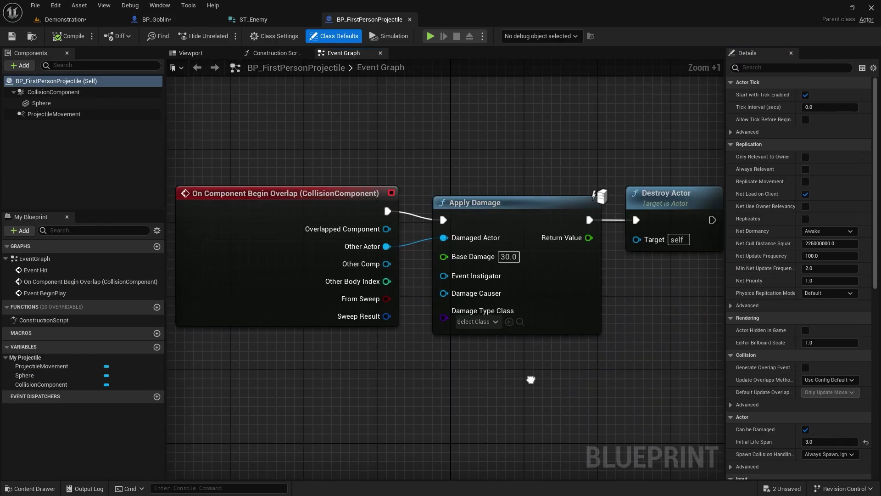
left_click(567, 310)
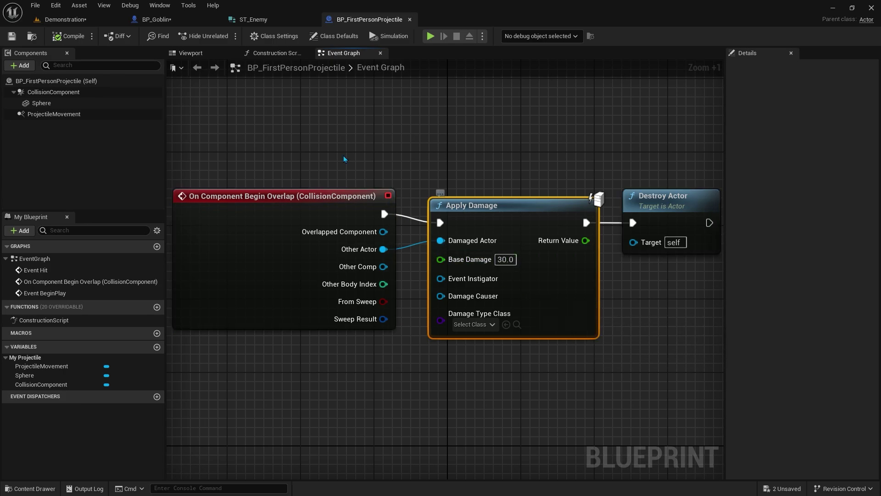
left_click(196, 54)
scroll(439, 267, "up", 5)
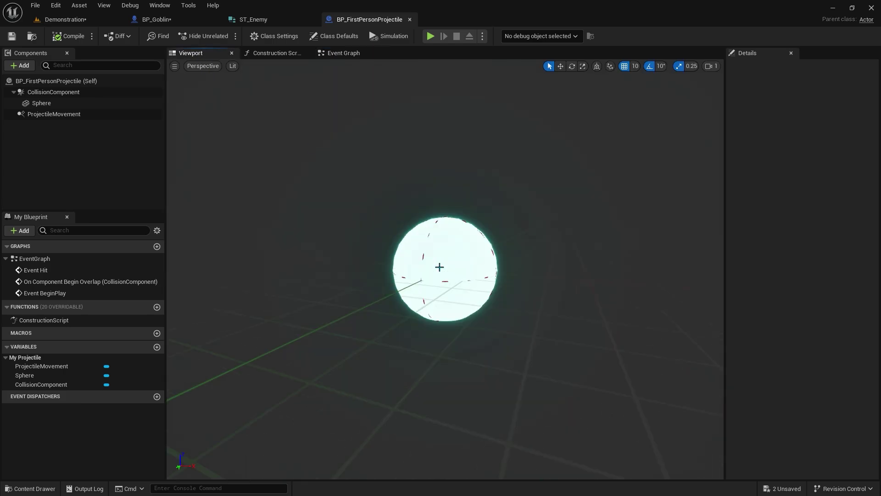
left_click(439, 267)
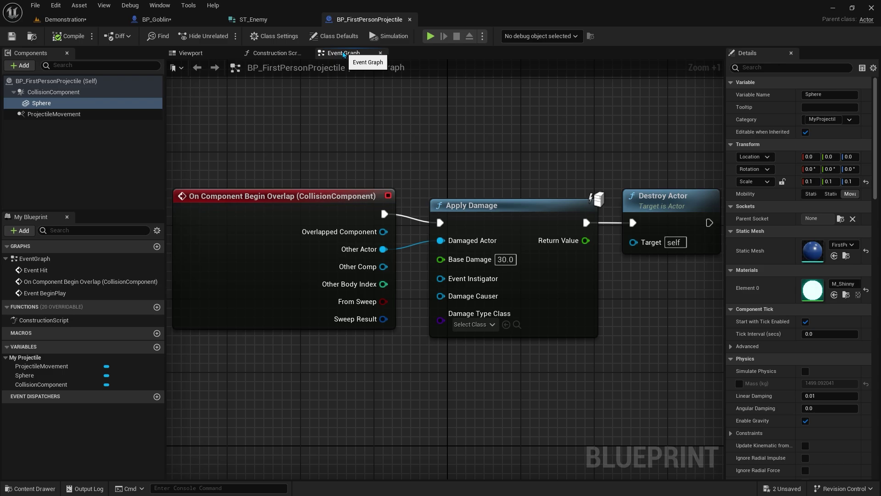
Back in BP_Goblin, add an Event AnyDamage node to an empty area of the graph.
left_click(156, 19)
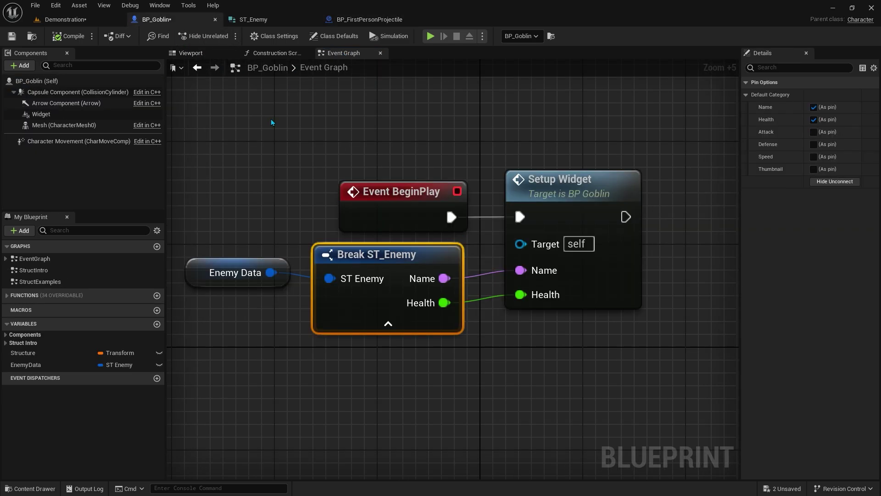
scroll(399, 334, "down", 2)
right_click_drag(399, 334, 389, 215)
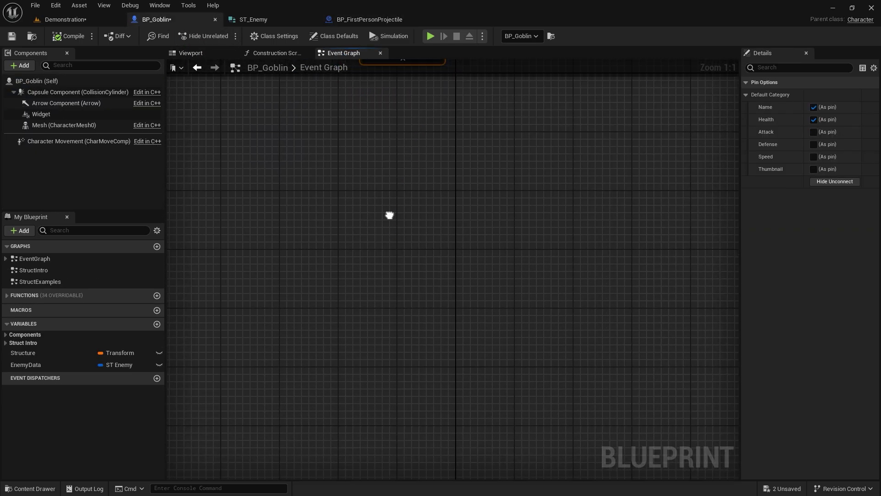
right_click(373, 202)
type("any")
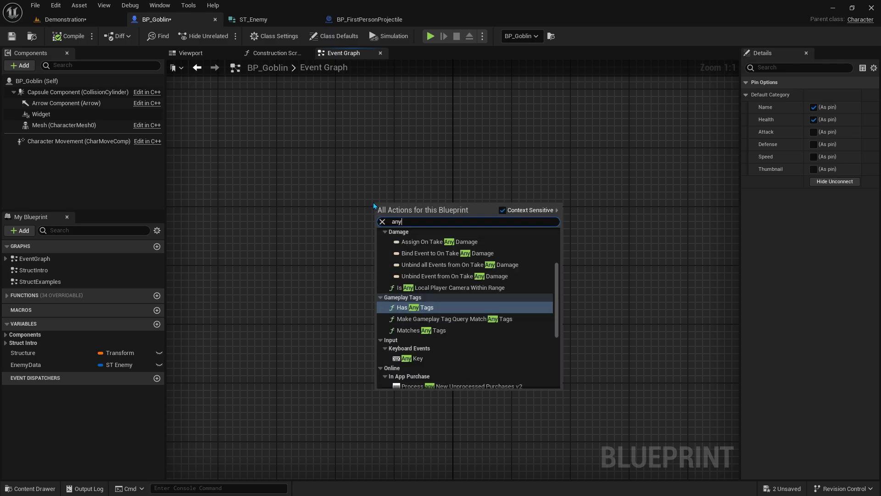
type(" damage")
key("Up")
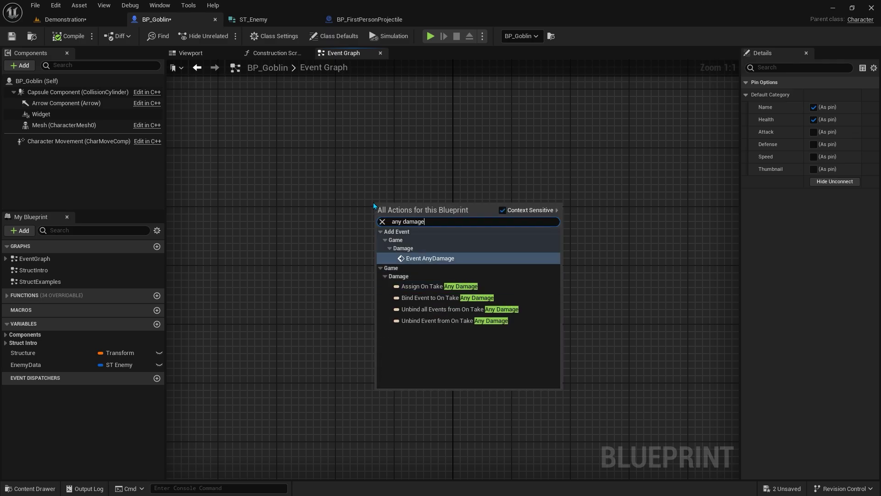
key("Return")
Promote the event's Damage output to a new Damage variable and place its SET node alongside.
scroll(500, 230, "up", 1)
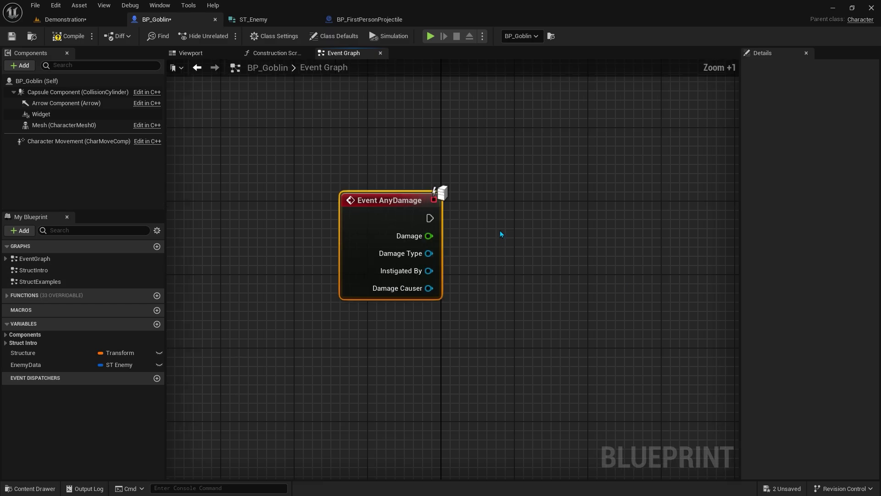
right_click_drag(500, 231, 387, 255)
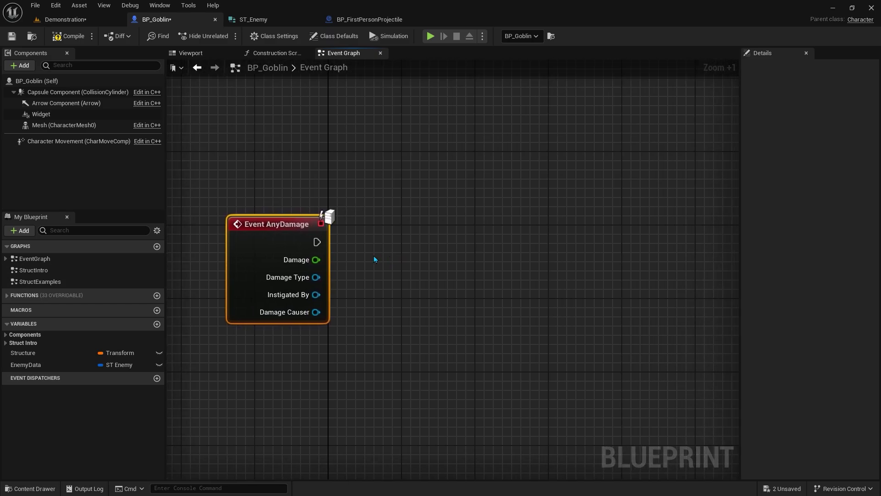
right_click(312, 266)
left_click(337, 285)
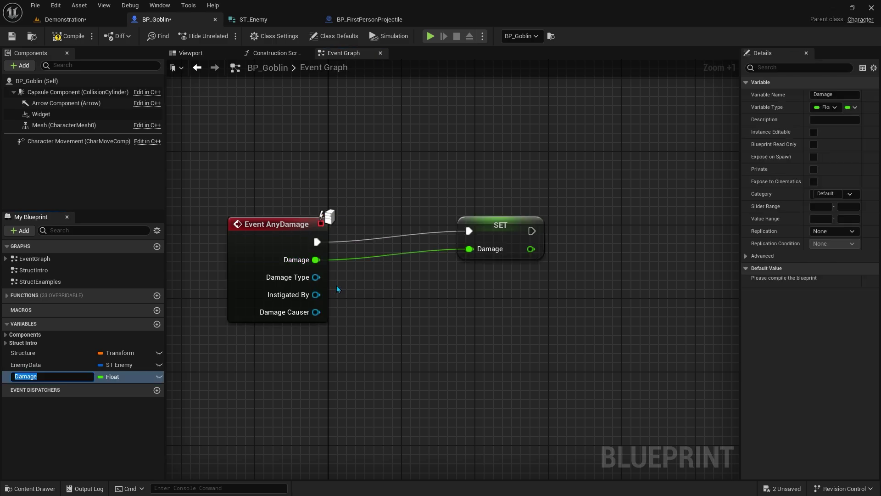
left_click_drag(498, 237, 392, 247)
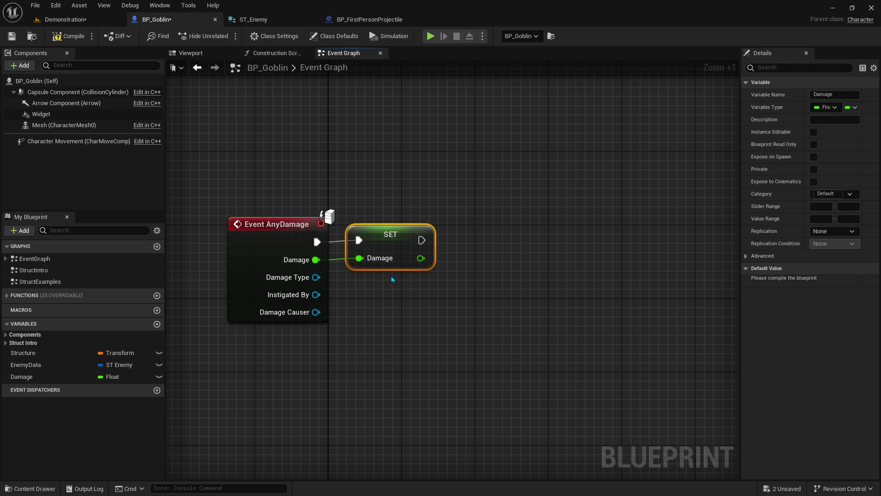
Place an EnemyData getter and split it into its separate member pins.
left_click(337, 305)
mouse_move(28, 365)
left_mouse_down()
mouse_move(432, 298)
mouse_move(445, 280)
left_mouse_up()
right_click(508, 283)
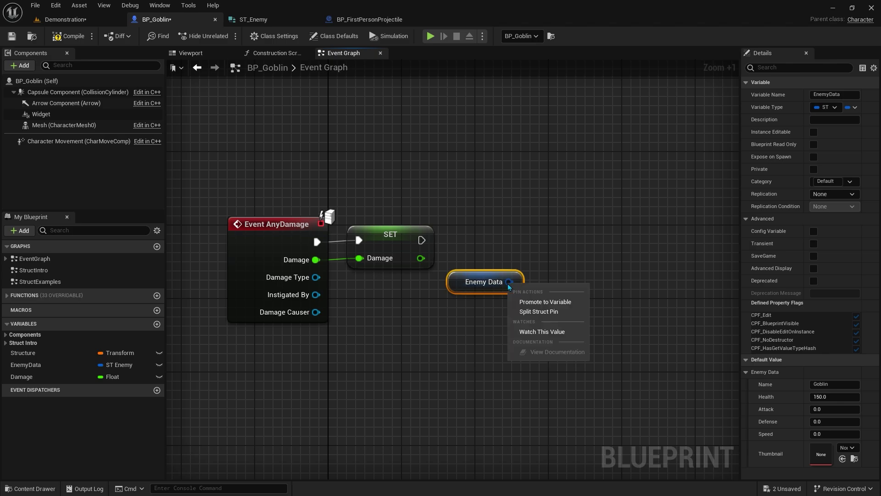
left_click(522, 313)
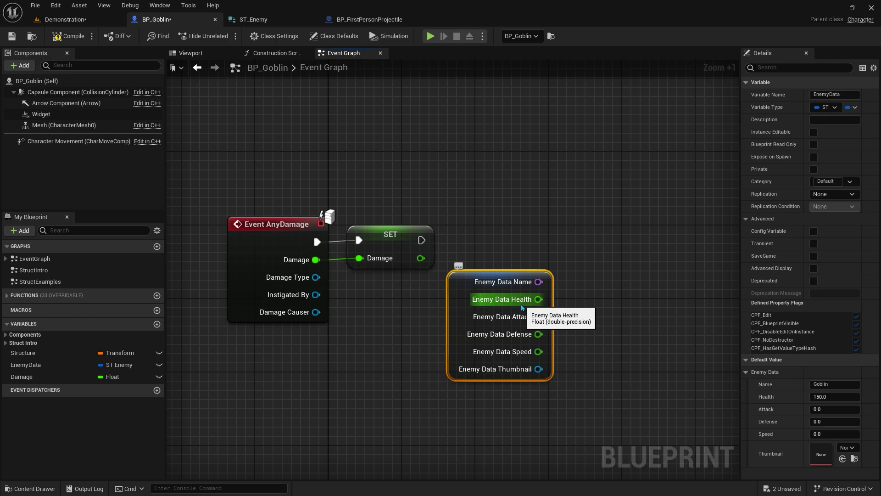
Subtract the Damage variable from Enemy Data Health with a '-' node, and add an EnemyData setter.
left_click_drag(521, 305, 609, 300)
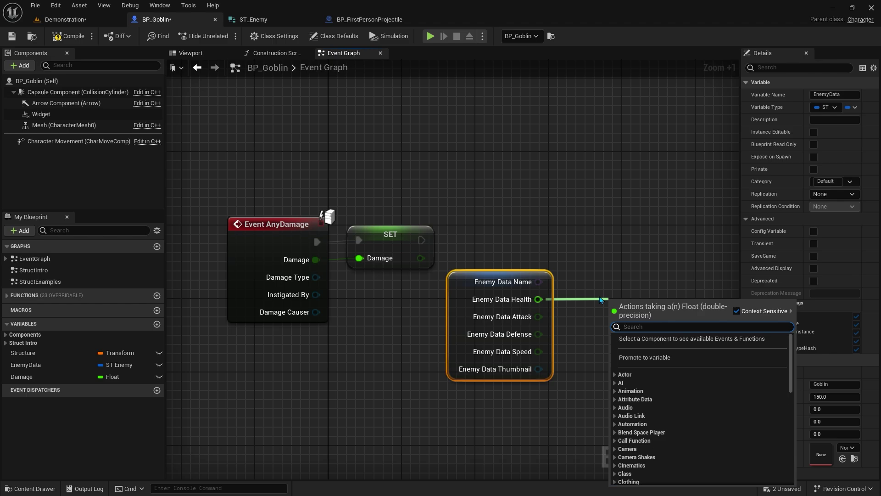
type("-")
key("Return")
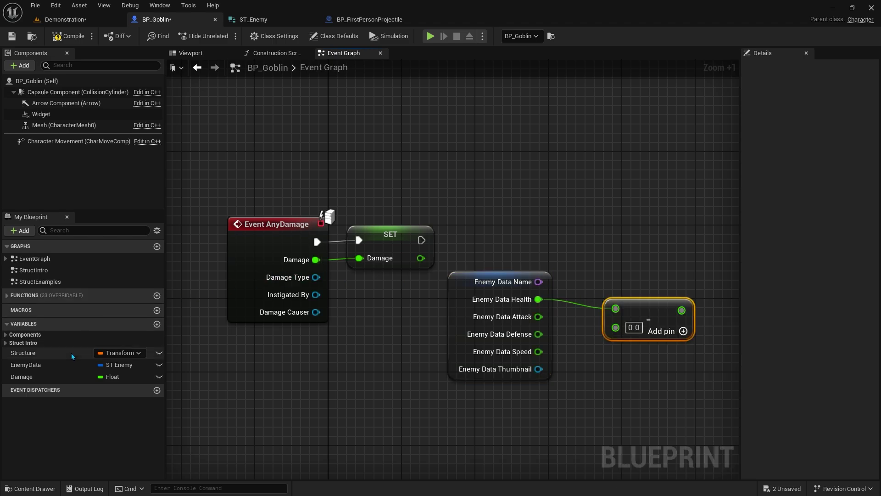
left_click_drag(69, 376, 600, 369)
left_click_drag(617, 329, 655, 356)
right_click_drag(656, 356, 583, 323)
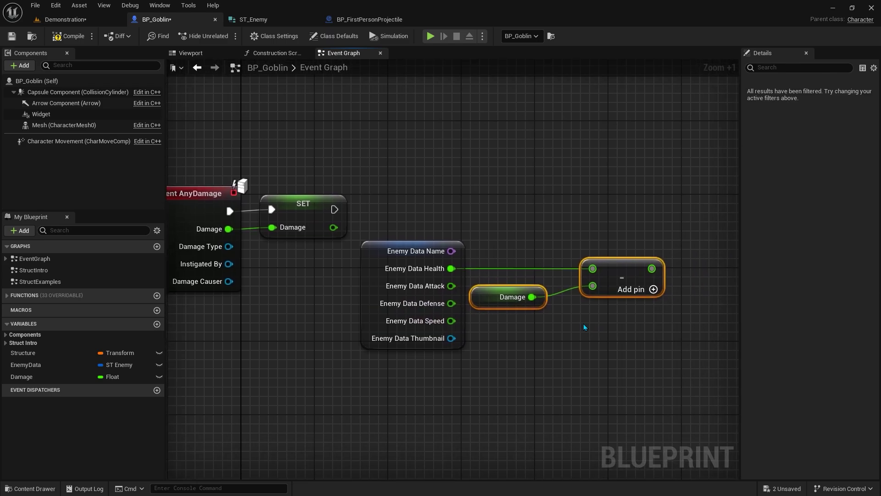
scroll(584, 317, "down", 1)
left_click_drag(26, 365, 626, 263, "alt")
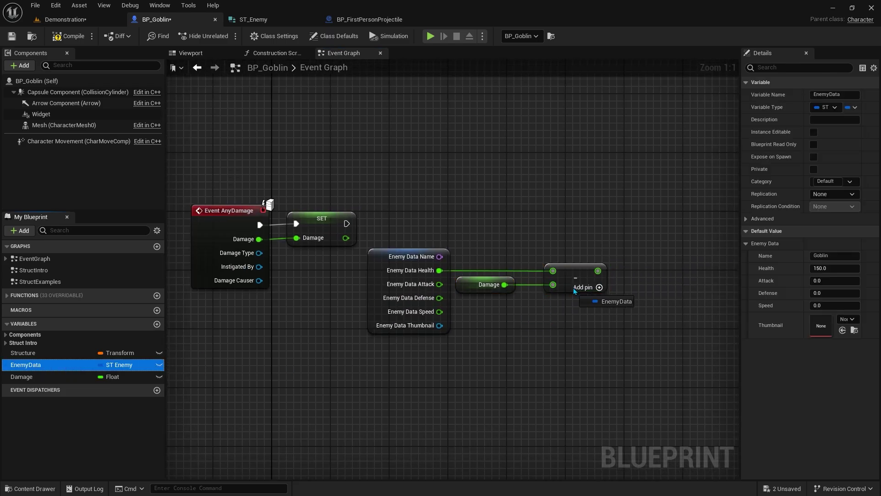
Split the SET EnemyData struct and wire in the reduced Health plus the unchanged members.
right_click(638, 275)
left_click(648, 303)
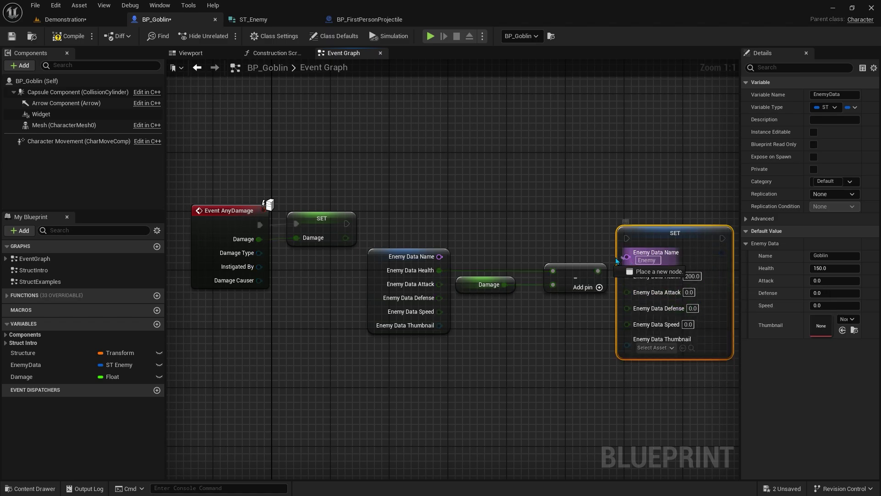
left_click_drag(627, 256, 439, 256)
mouse_move(633, 270)
left_mouse_down()
mouse_move(440, 283)
mouse_move(632, 301)
left_mouse_up()
mouse_move(440, 311)
left_mouse_down()
mouse_move(627, 312)
mouse_move(627, 326)
left_mouse_up()
Execute SET EnemyData right after the Damage SET and straighten all wires with Q.
left_click_drag(735, 225, 448, 344)
left_click(496, 346)
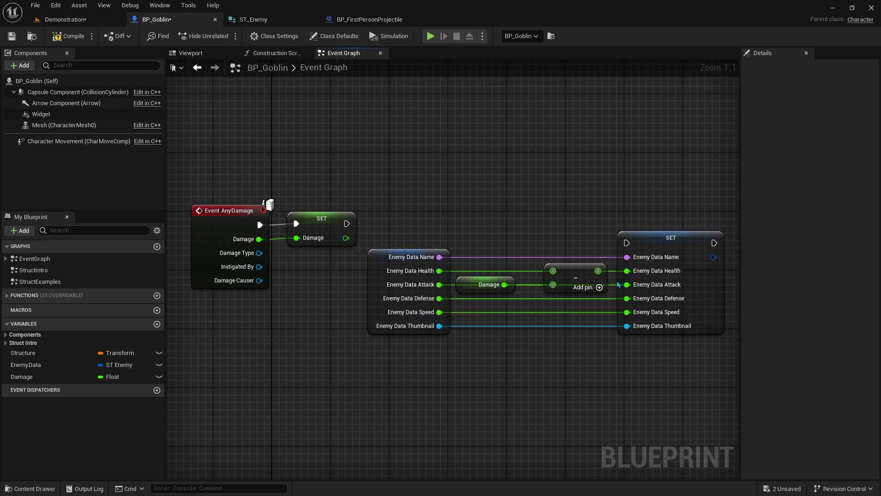
left_click_drag(627, 243, 347, 223)
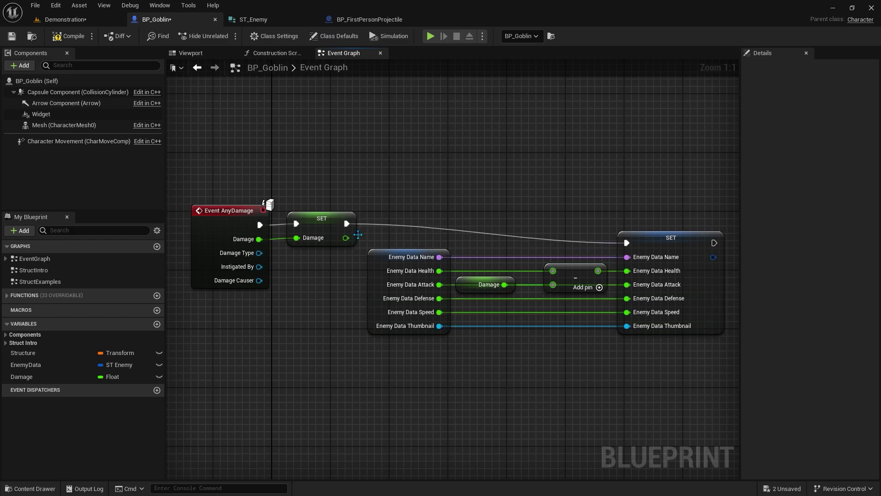
key("ctrl+a")
key("q")
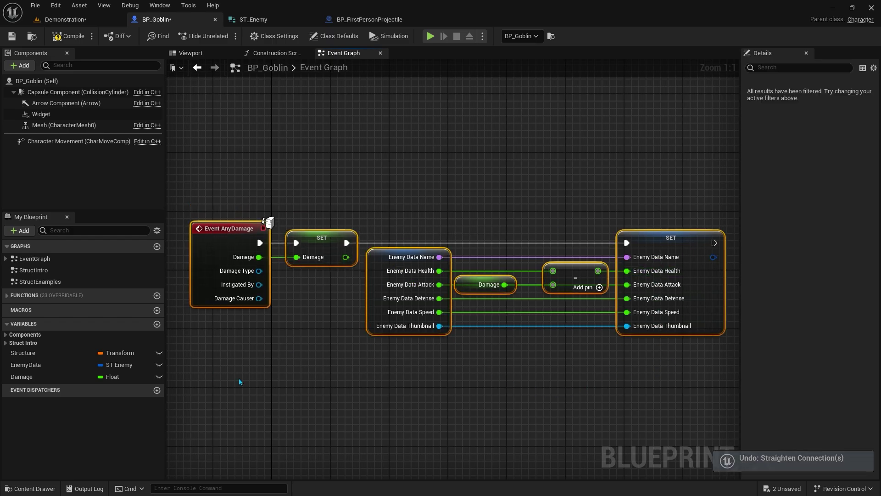
Add a Break ST_Enemy from the SET EnemyData output, showing only its Health pin.
left_click(640, 357)
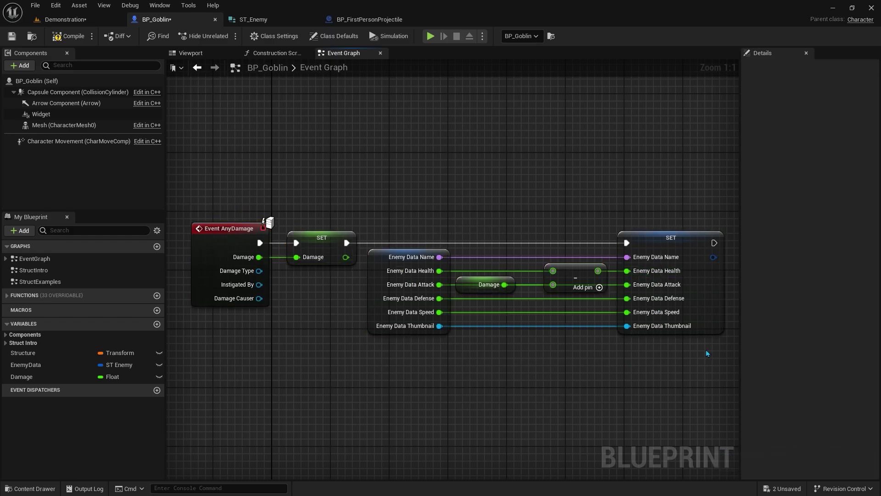
right_click_drag(706, 349, 333, 348)
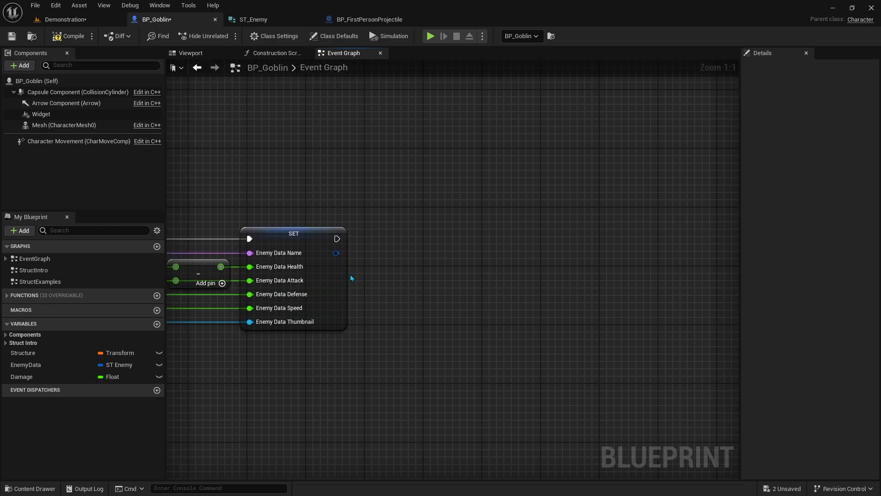
left_click_drag(336, 253, 370, 287)
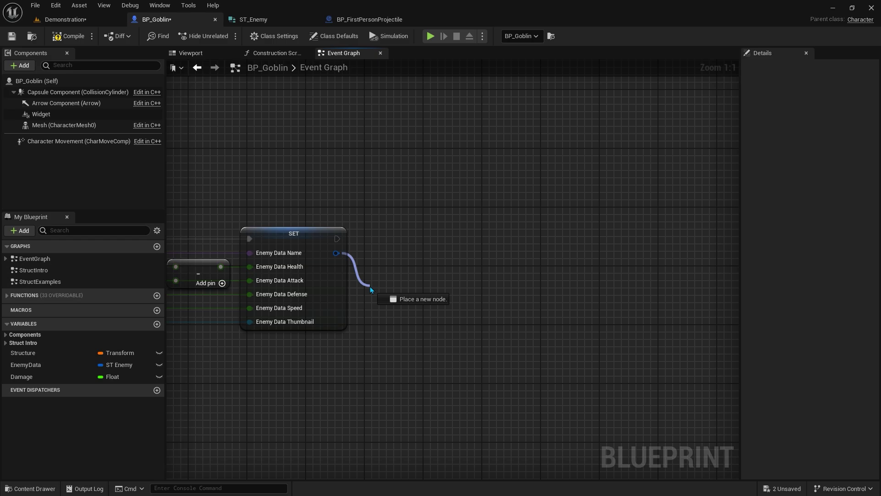
left_click_drag(370, 287, 370, 287)
type("brea")
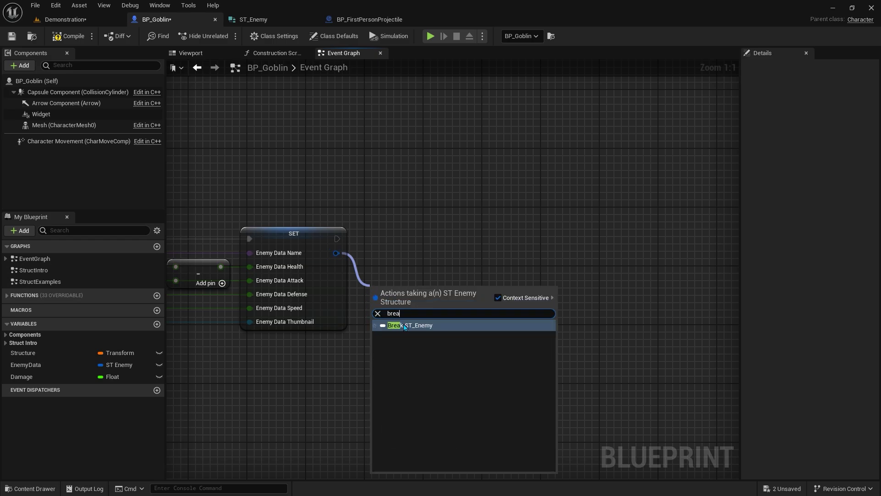
left_click(398, 325)
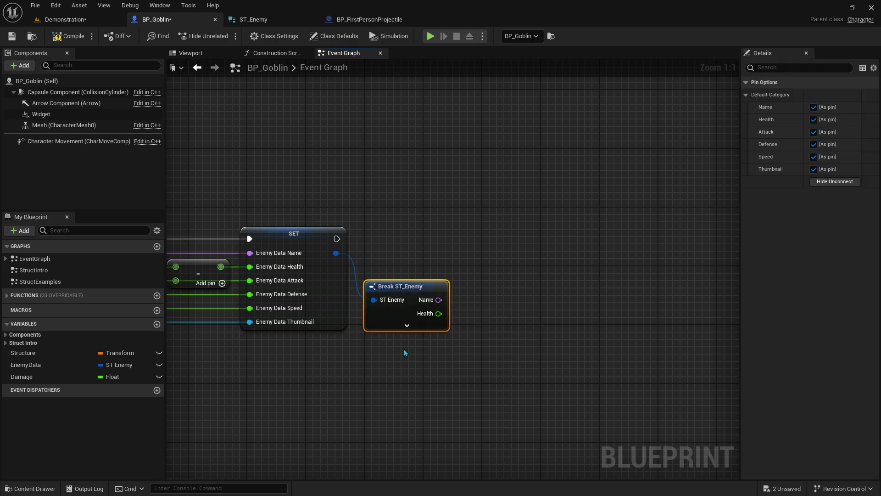
left_click_drag(403, 347, 330, 326)
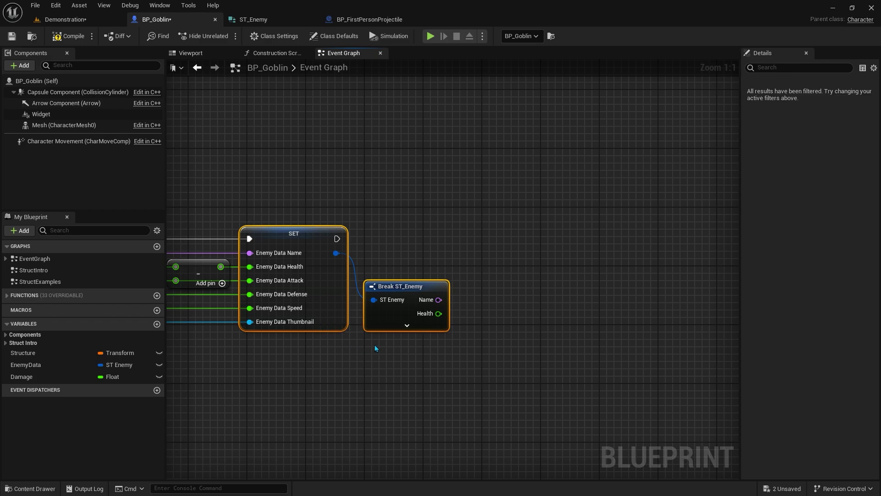
left_click(410, 353)
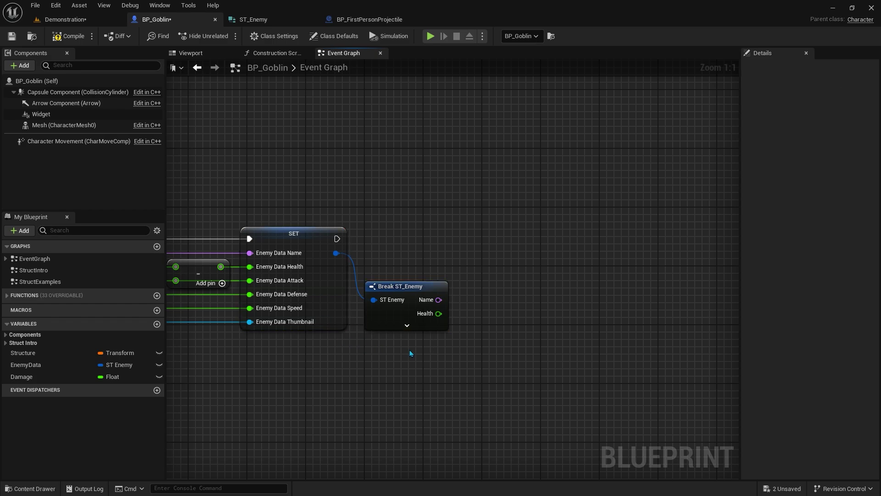
left_click(392, 311)
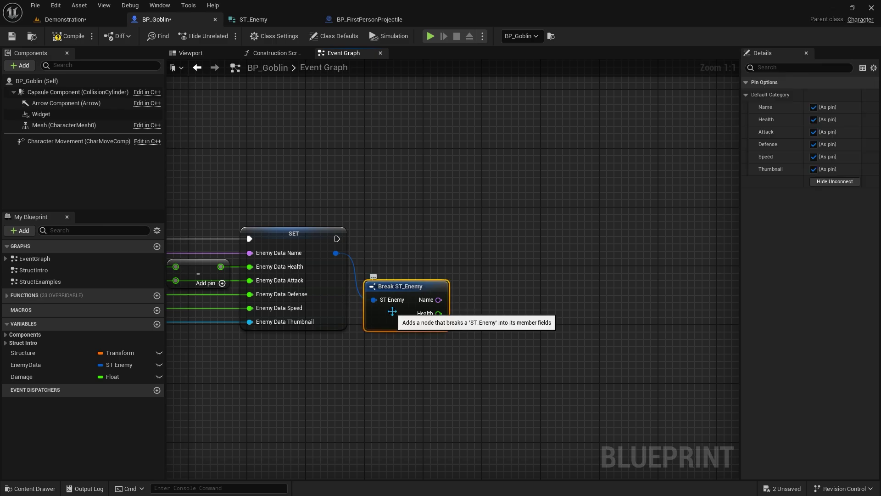
left_click(844, 179)
left_click(814, 120)
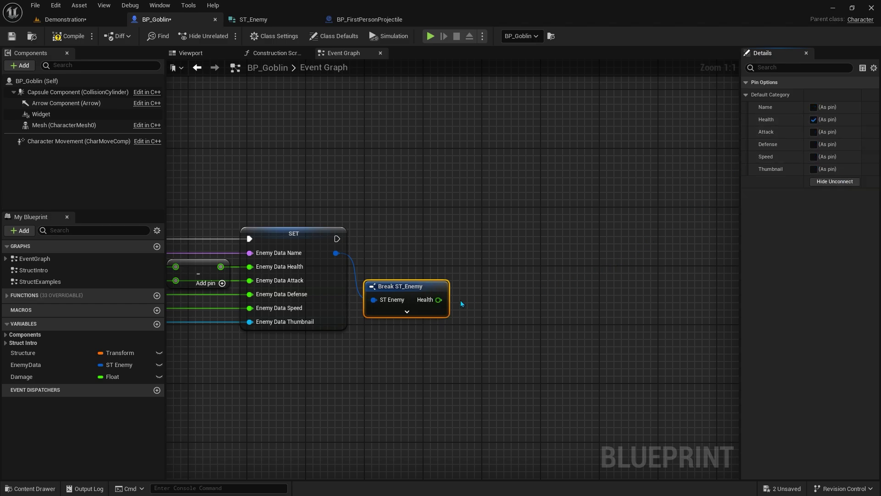
Test Health <= 0.0 and drive a Branch node executed right after the SET node.
left_click_drag(439, 300, 479, 284)
type("<")
key("Down")
key("Return")
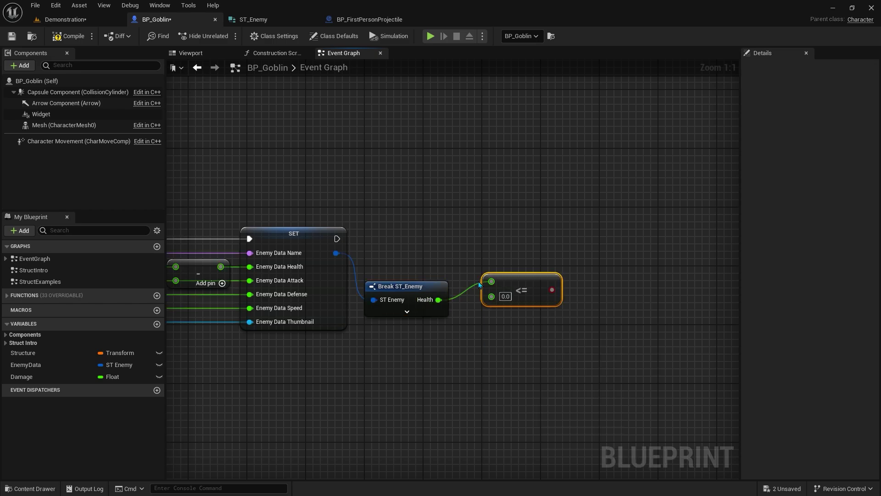
left_click(580, 253)
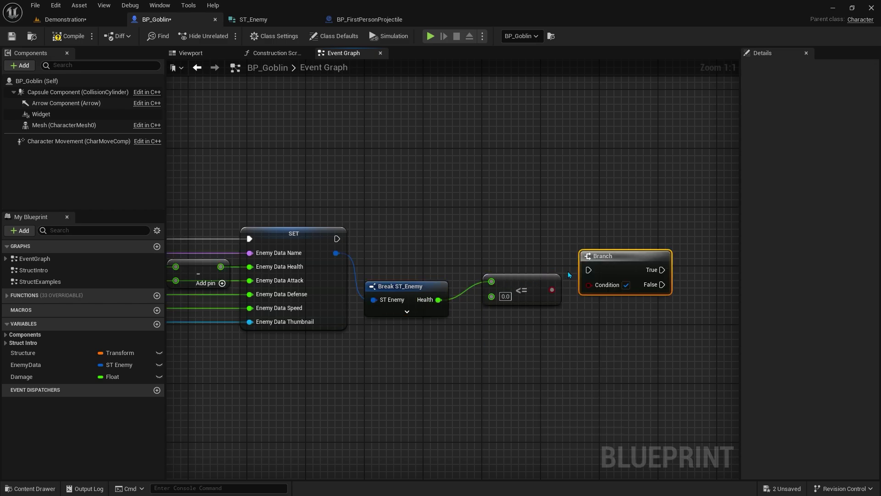
mouse_move(552, 289)
left_mouse_down()
mouse_move(588, 284)
mouse_move(539, 243)
mouse_move(336, 238)
left_mouse_up()
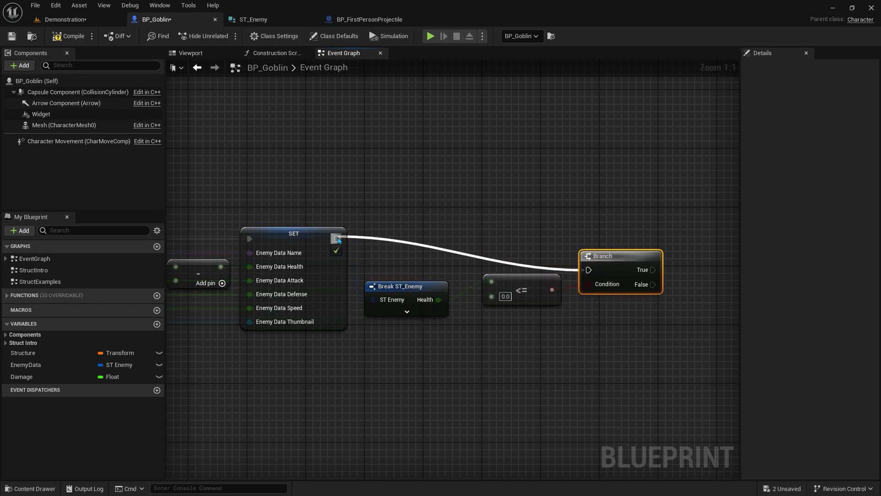
left_click_drag(613, 268, 617, 239)
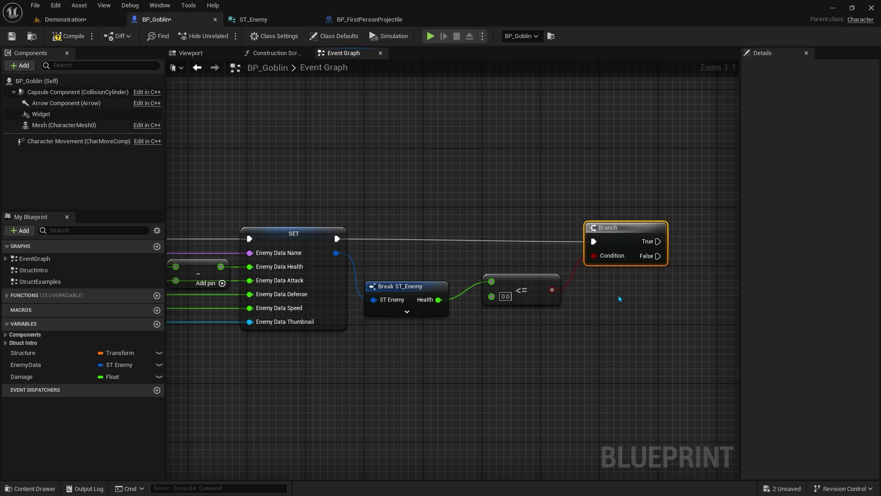
right_click_drag(618, 294, 545, 280)
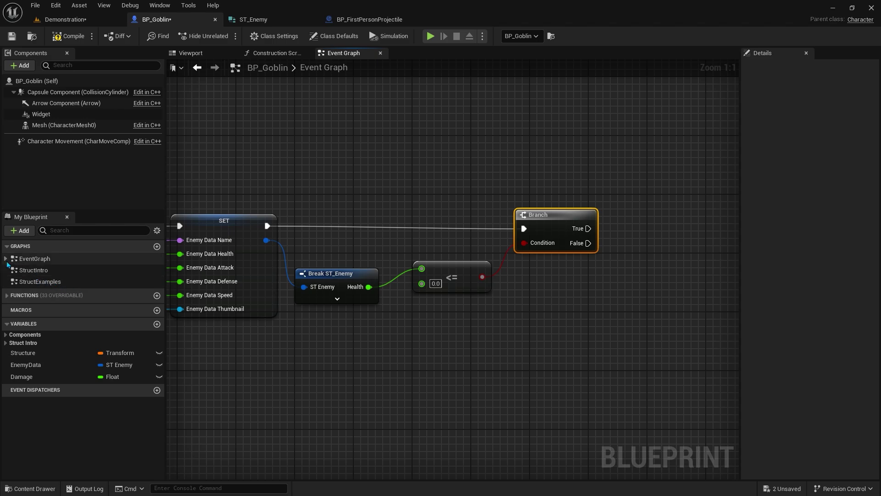
Call the Death event from the Branch's True output.
left_click(6, 258)
left_click_drag(32, 285, 348, 298)
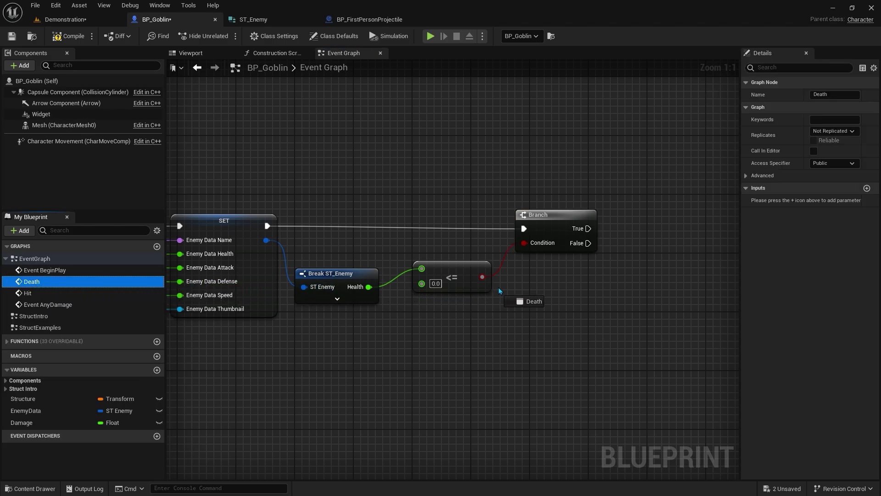
left_click_drag(580, 244, 588, 228)
left_click_drag(687, 242, 687, 198)
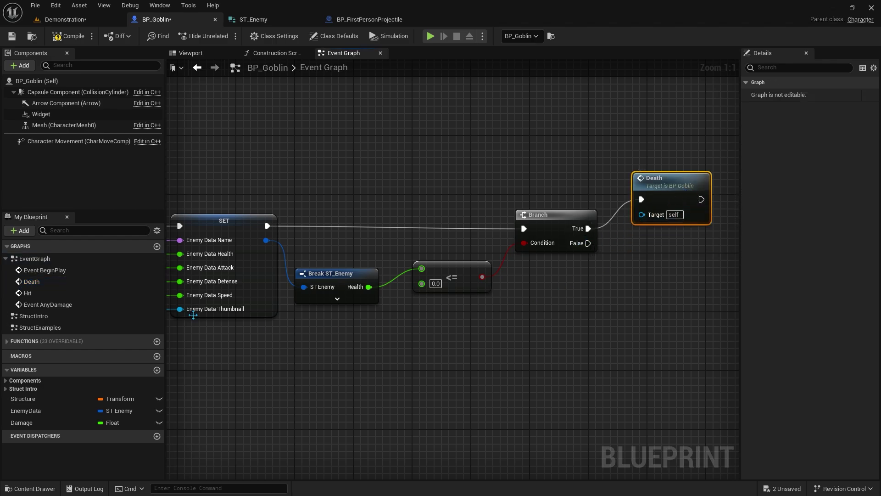
Call the Hit event from the Branch's False output and jump to the Hit event's graph.
left_click_drag(27, 293, 497, 324)
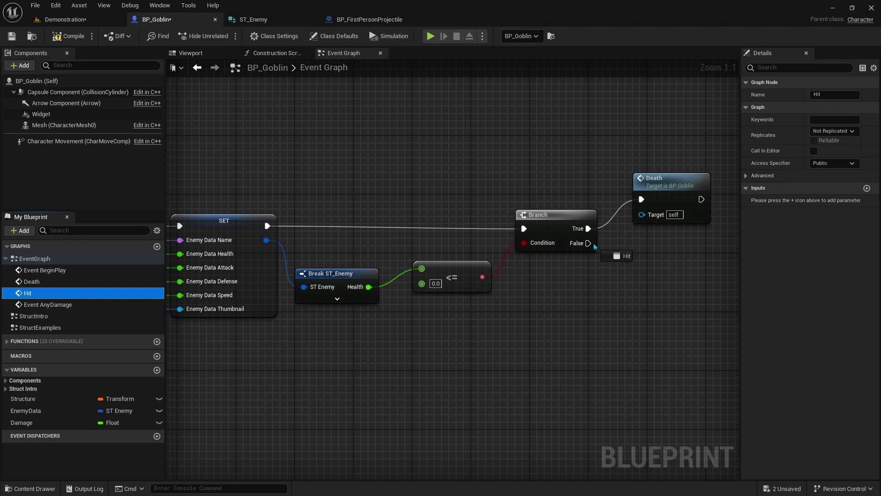
left_click_drag(592, 247, 597, 250)
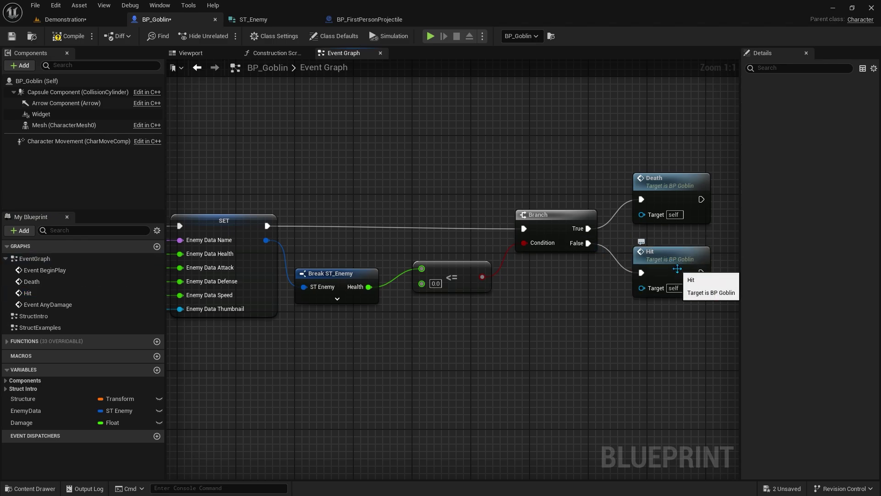
double_click(678, 273)
right_click_drag(679, 273, 407, 170)
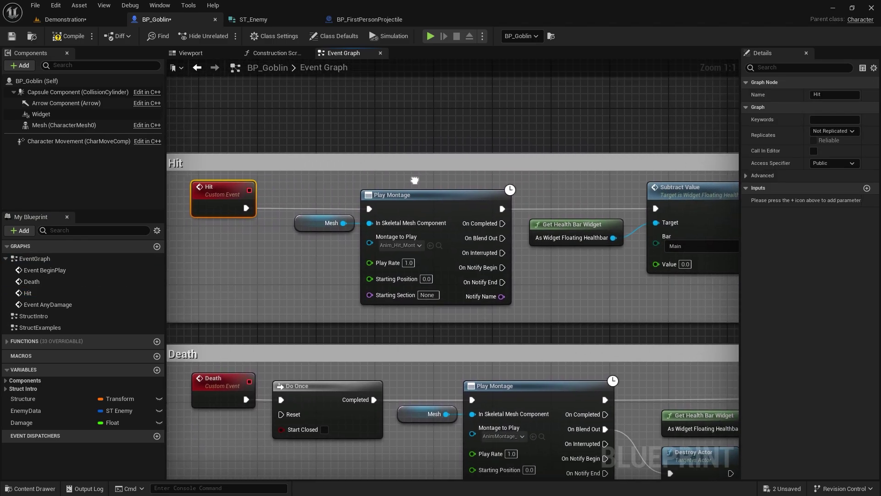
Wire the Damage variable into the Hit event's Subtract Value node.
left_click_drag(299, 176, 402, 242)
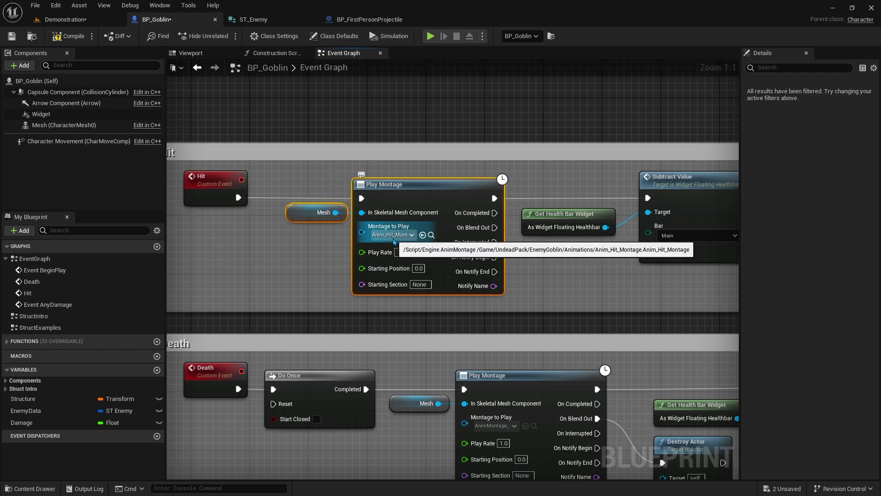
right_click_drag(402, 242, 325, 229)
left_click_drag(707, 262, 439, 192)
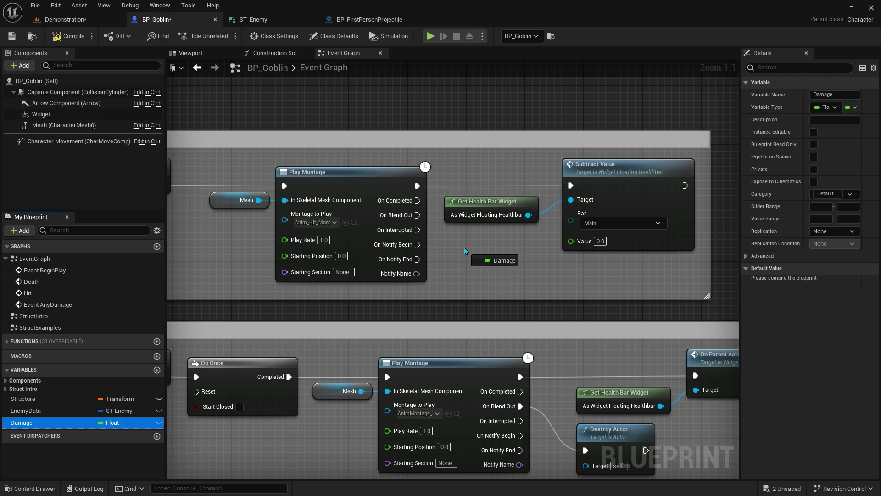
left_click_drag(22, 422, 571, 241, "ctrl")
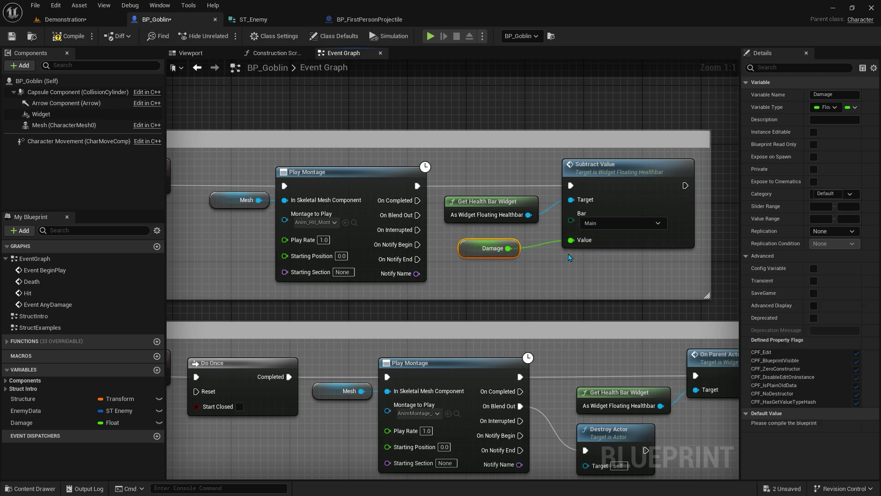
Review the Death section's Do Once, Play Montage and Destroy Actor nodes, then compile BP_Goblin.
left_click(238, 362)
right_click_drag(332, 435, 301, 246)
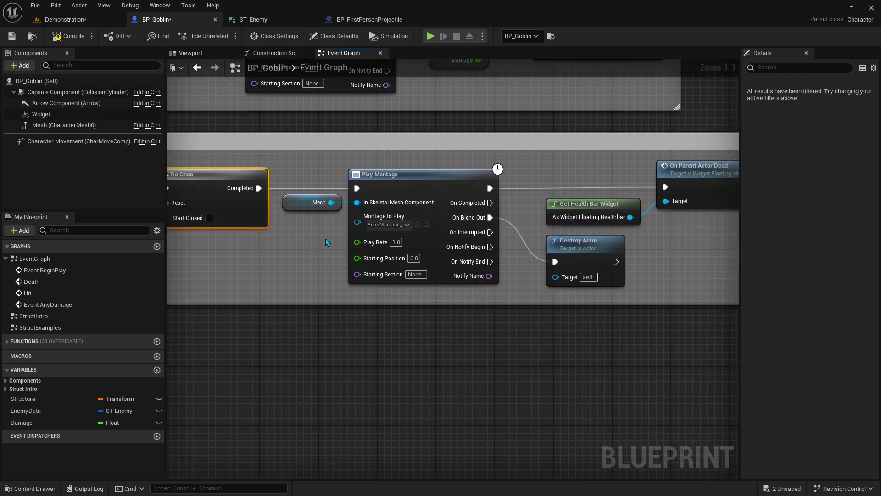
left_click(381, 221)
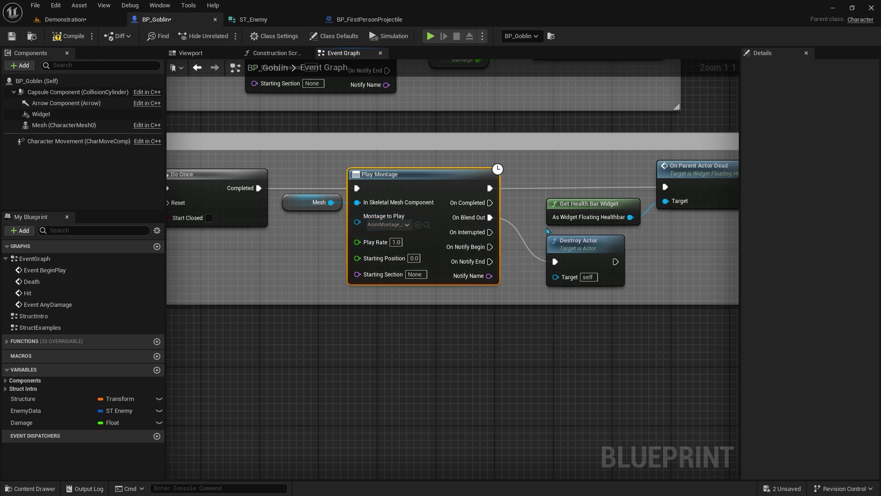
right_click_drag(660, 261, 607, 262)
left_click_drag(607, 262, 551, 192)
scroll(497, 326, "down", 1)
scroll(419, 336, "down", 1)
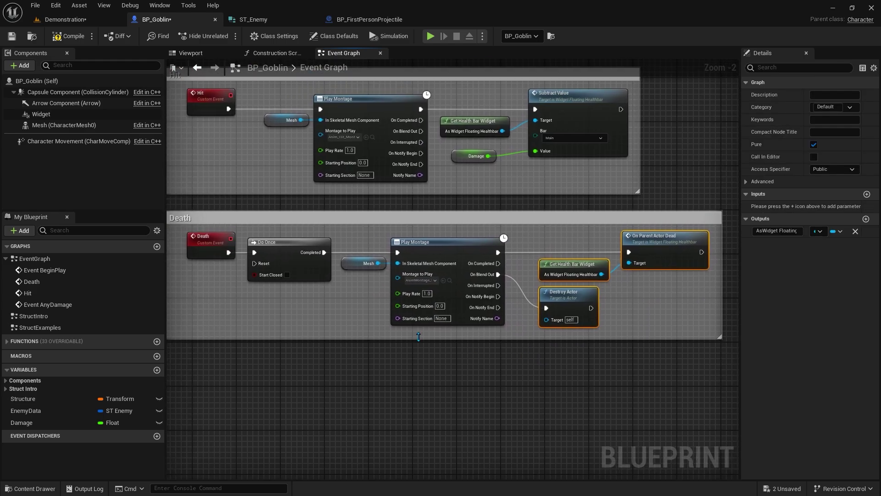
left_click(321, 286)
right_click_drag(320, 286, 320, 357)
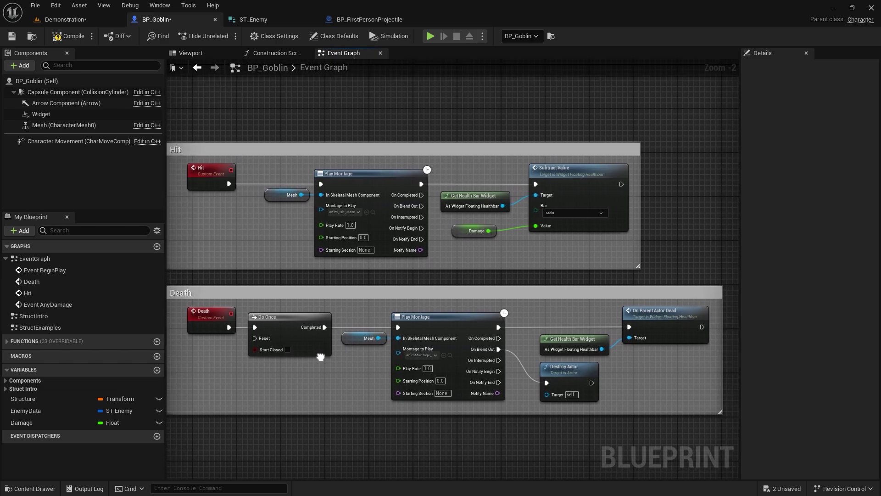
left_click(67, 36)
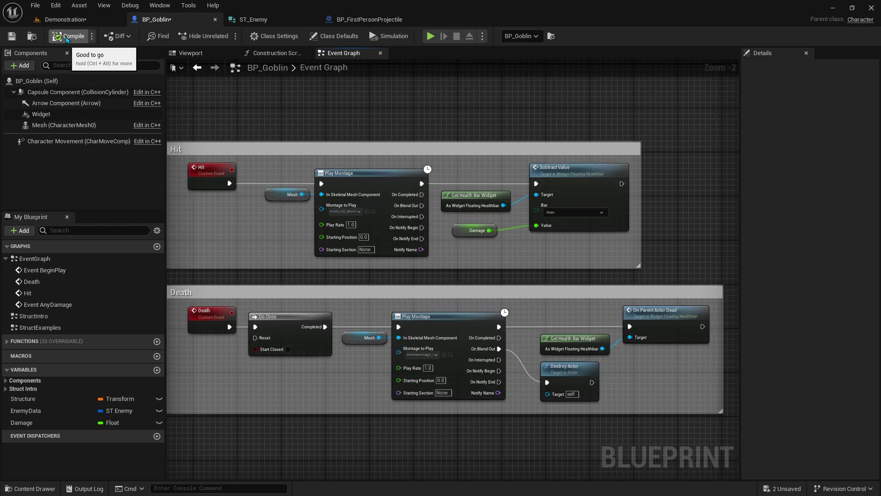
Play the Demonstration level, walk up to the Goblin and shoot it twice.
left_click(85, 20)
left_click(224, 36)
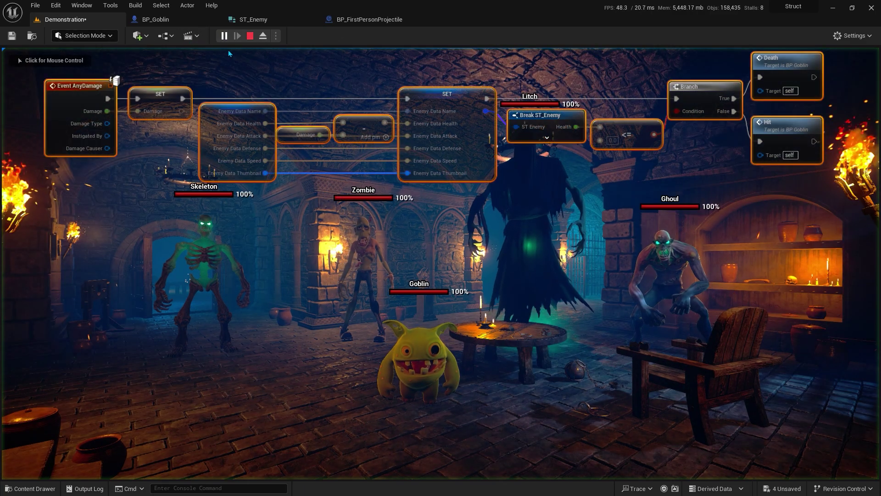
key("w")
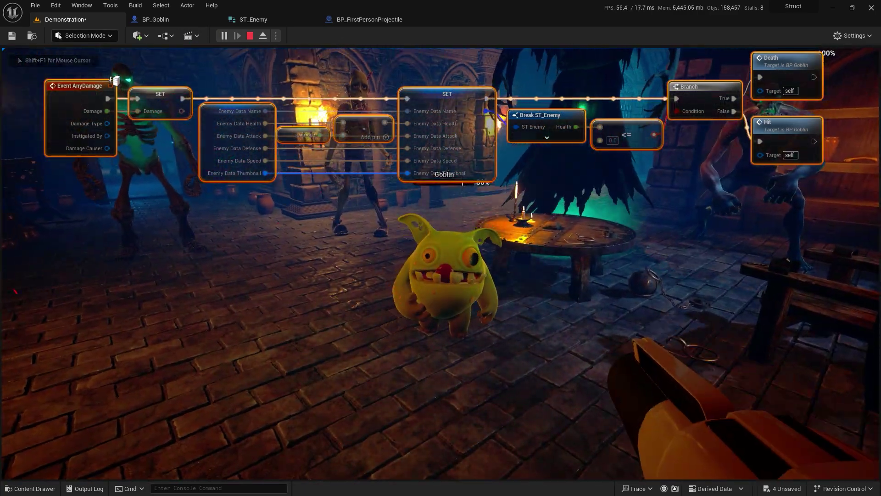
left_click(440, 248)
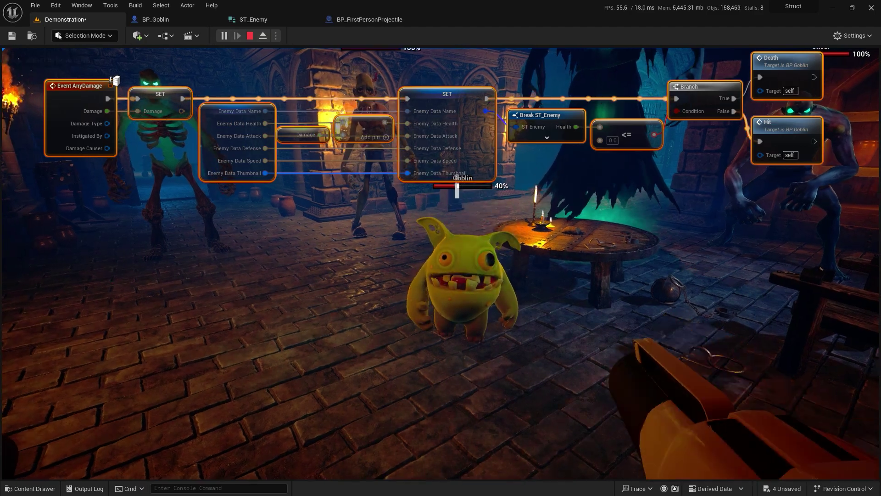
left_click(440, 248)
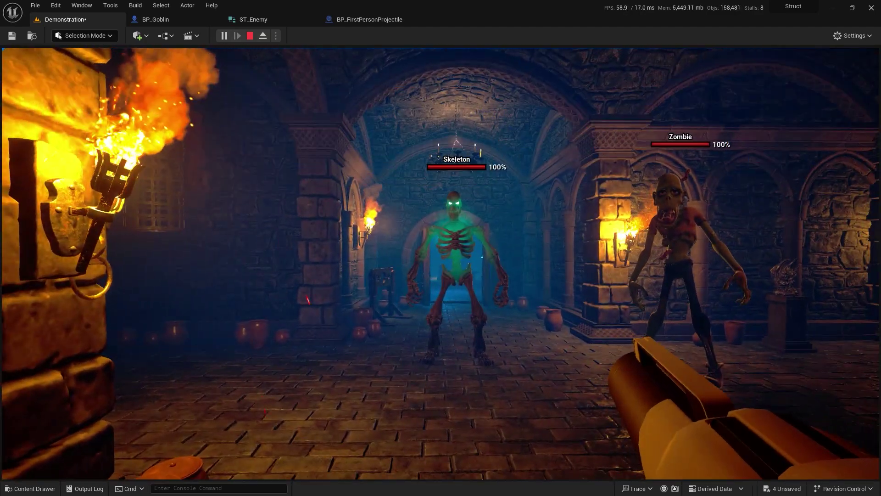
Shoot the Skeleton and the Litch, then stop the play session.
left_click(440, 248)
left_click(440, 247)
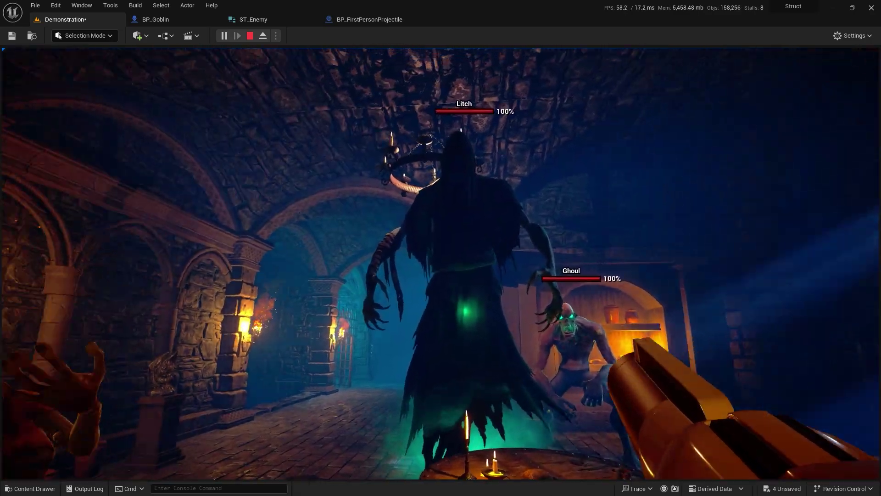
left_click(441, 248)
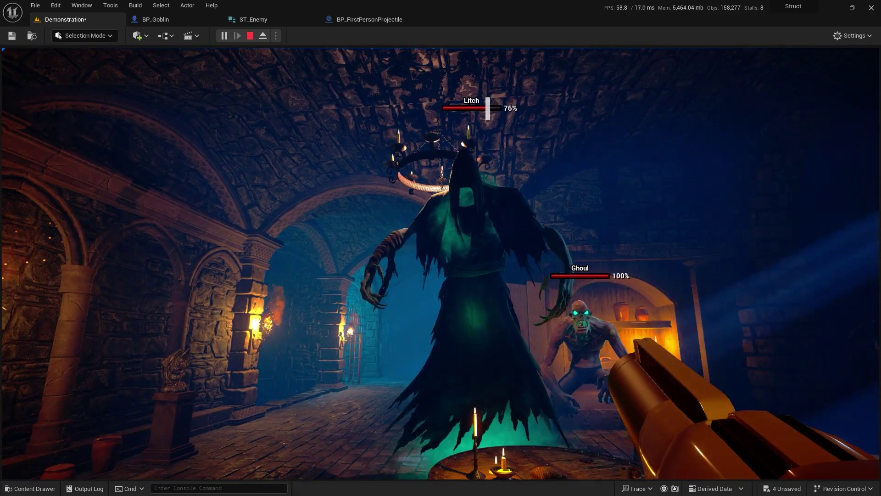
left_click(440, 247)
key("Escape")
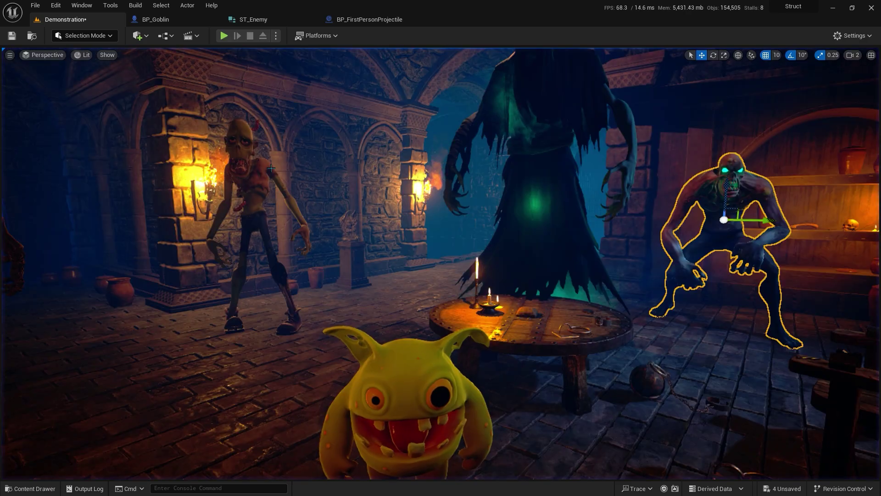
Return to BP_Goblin's Event Graph and select the struct SET node.
left_click(165, 19)
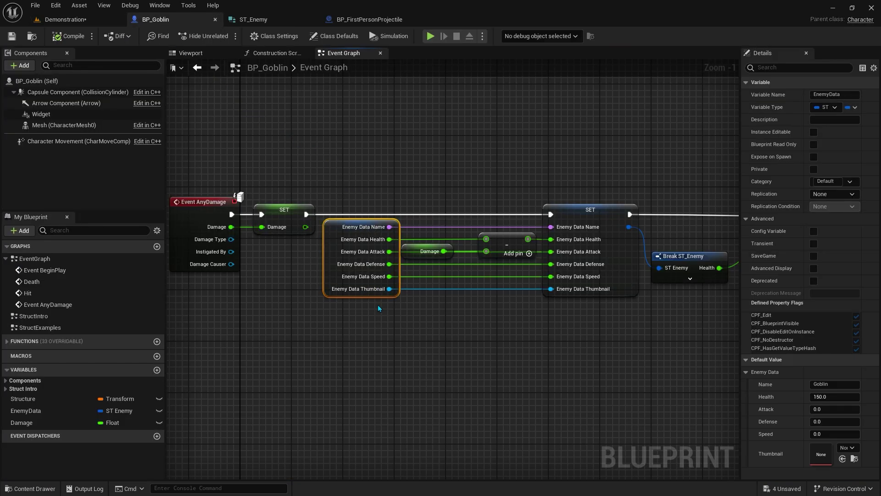
left_click_drag(408, 226, 505, 273)
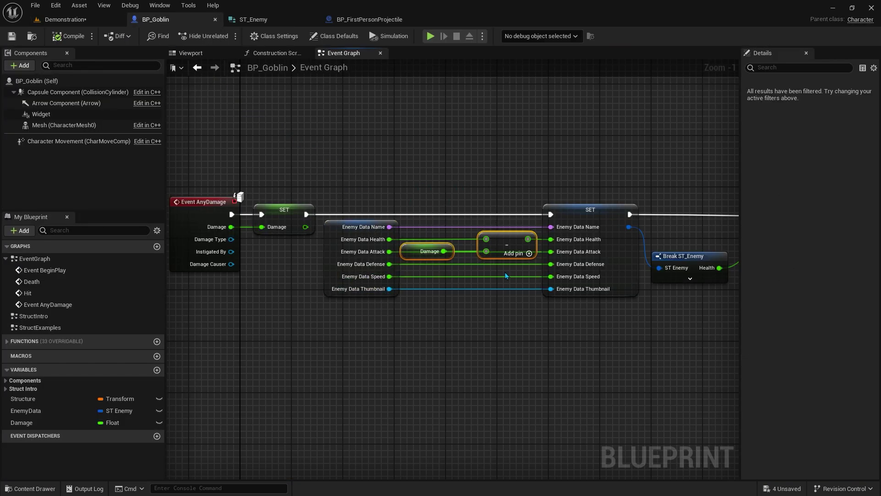
left_click(592, 282)
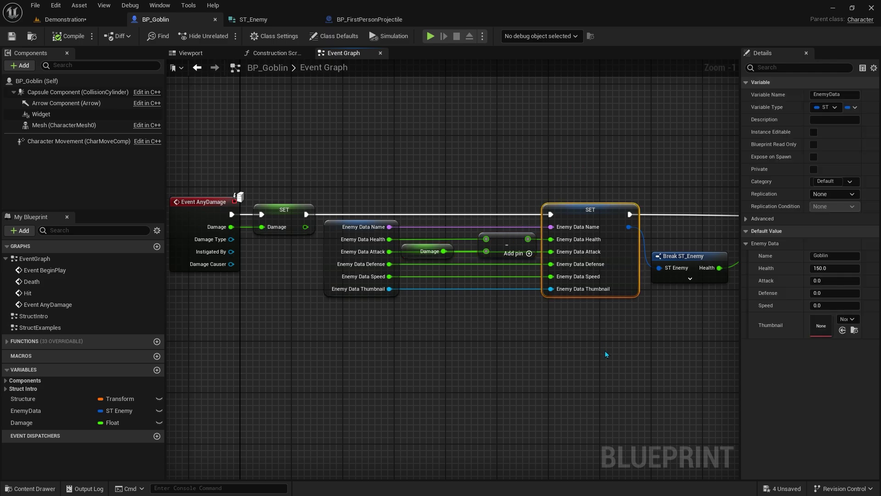
Break the SET node's Thumbnail, Speed, Defense and Attack links and rewire them from the struct.
left_click(551, 288, "alt")
left_click(551, 276, "alt")
left_click(551, 265, "alt")
left_click(551, 252, "alt")
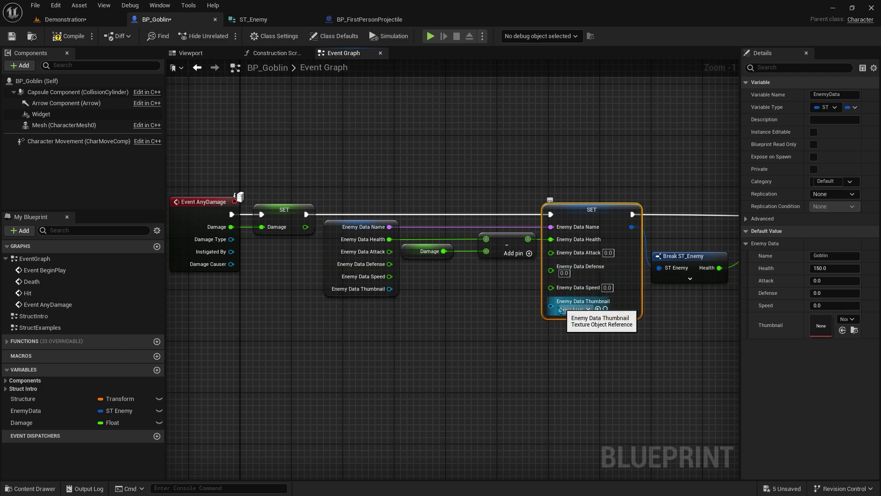
mouse_move(551, 306)
left_mouse_down()
mouse_move(389, 288)
mouse_move(550, 288)
left_mouse_up()
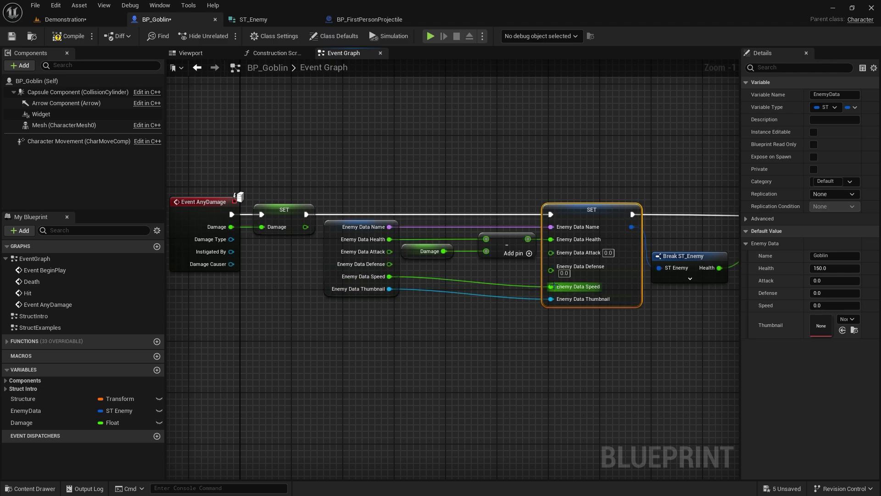
mouse_move(389, 264)
left_mouse_down()
mouse_move(551, 270)
mouse_move(390, 250)
mouse_move(551, 252)
left_mouse_up()
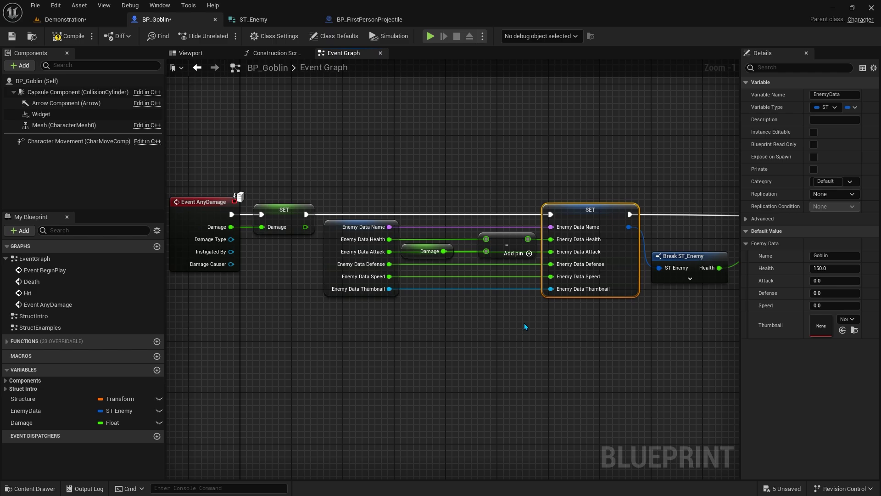
Delete the old SET node and recombine the split Enemy Data struct pin.
left_click_drag(626, 190, 544, 299)
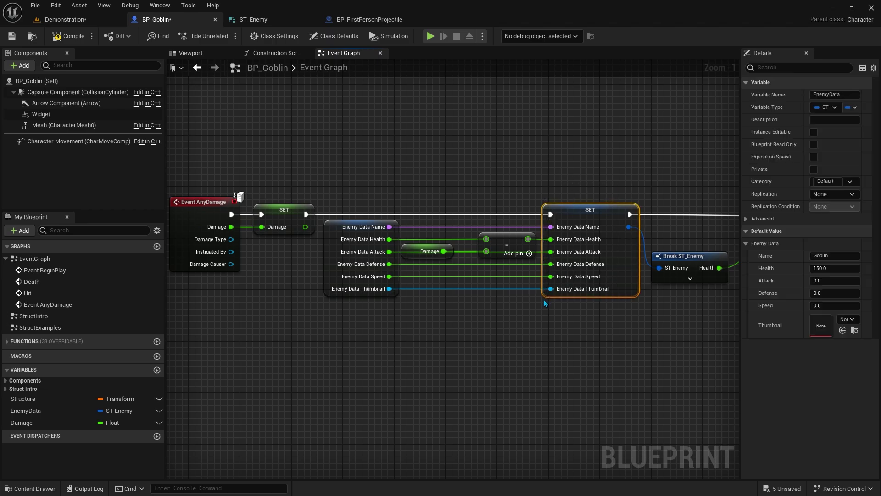
key("Delete")
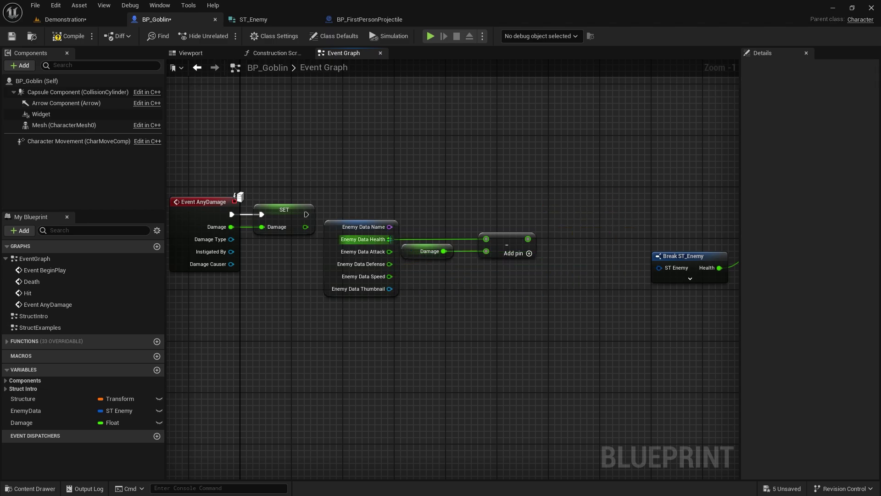
right_click(388, 239)
left_click(452, 269)
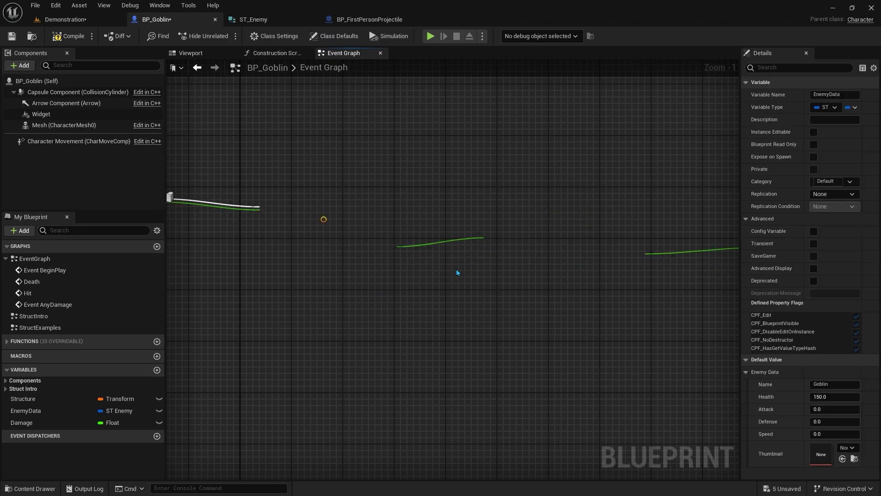
Add a Set members in ST_Enemy node wired to Enemy Data, exposing only Health.
left_click_drag(373, 227, 381, 230)
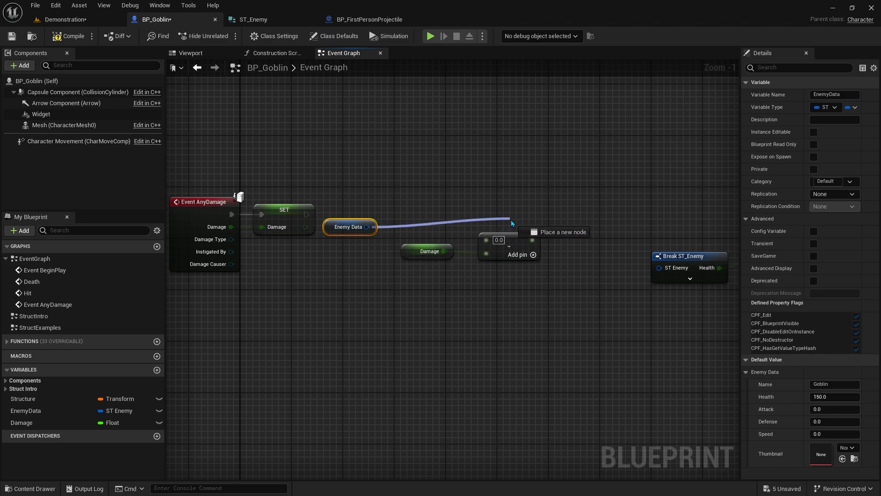
left_click_drag(512, 221, 513, 221)
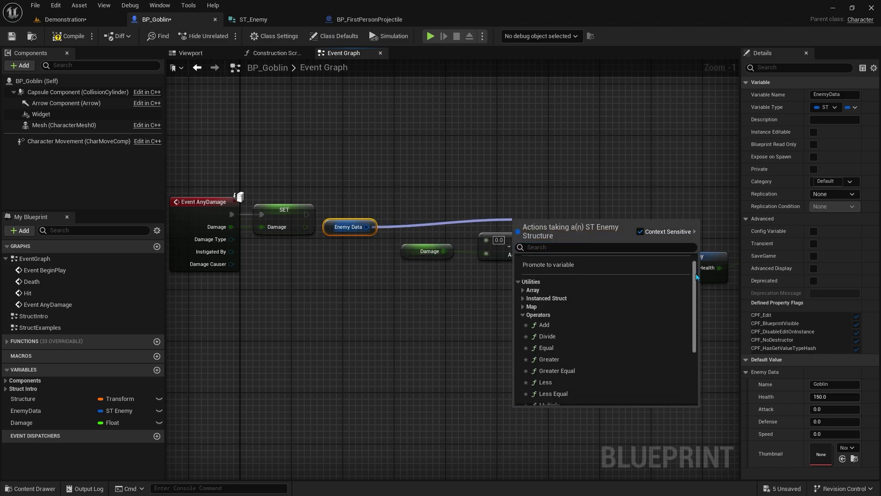
left_click_drag(695, 277, 705, 336)
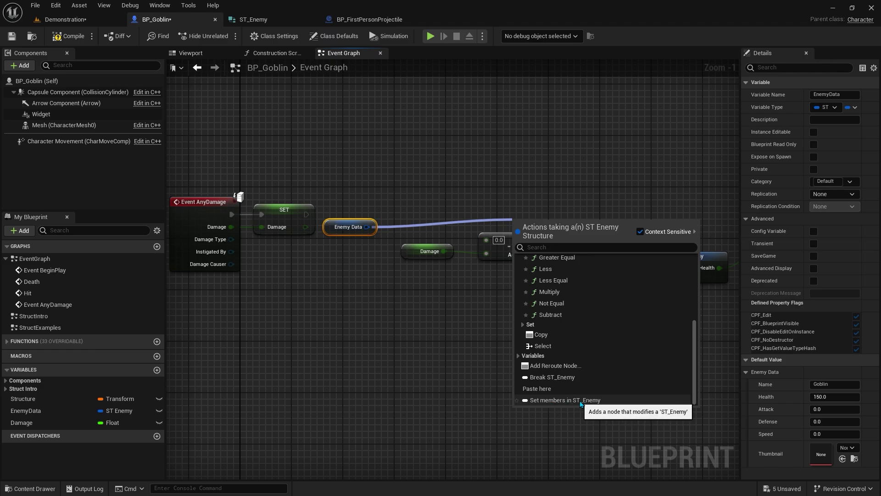
left_click(597, 401)
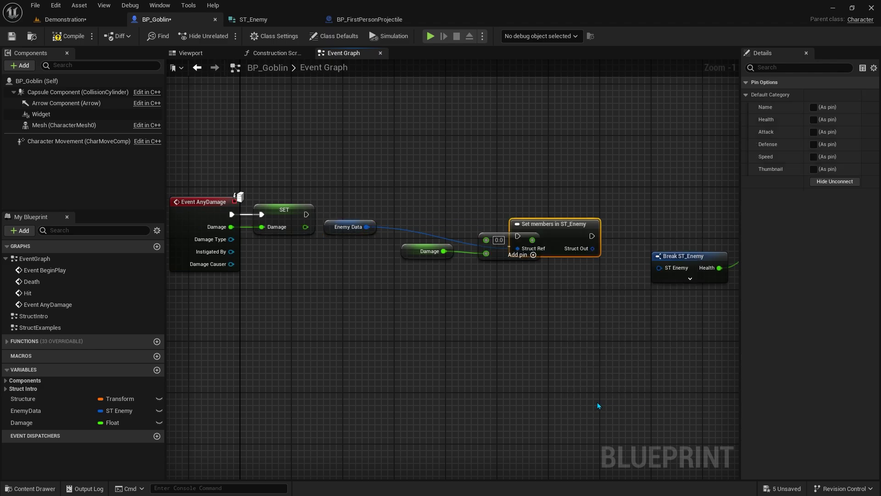
left_click_drag(560, 224, 599, 204)
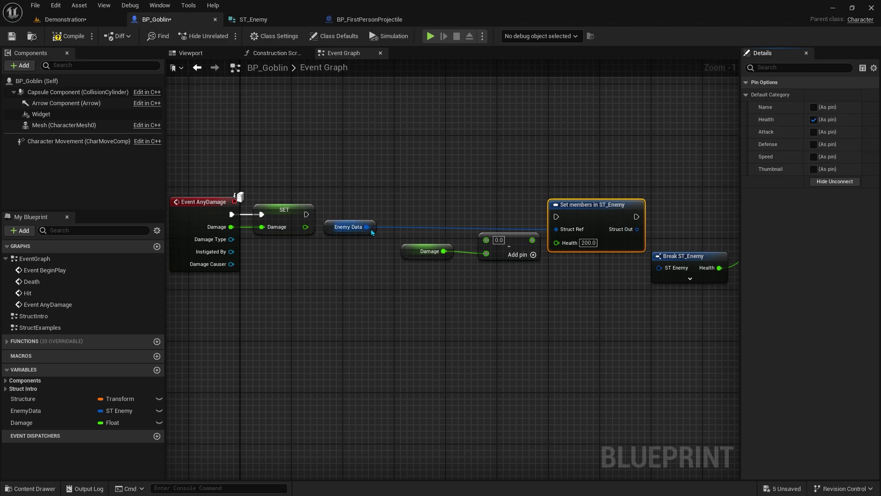
Add a Break ST_Enemy node from Enemy Data showing only Health, beside the subtract node.
left_click_drag(395, 212, 408, 210)
type("brea")
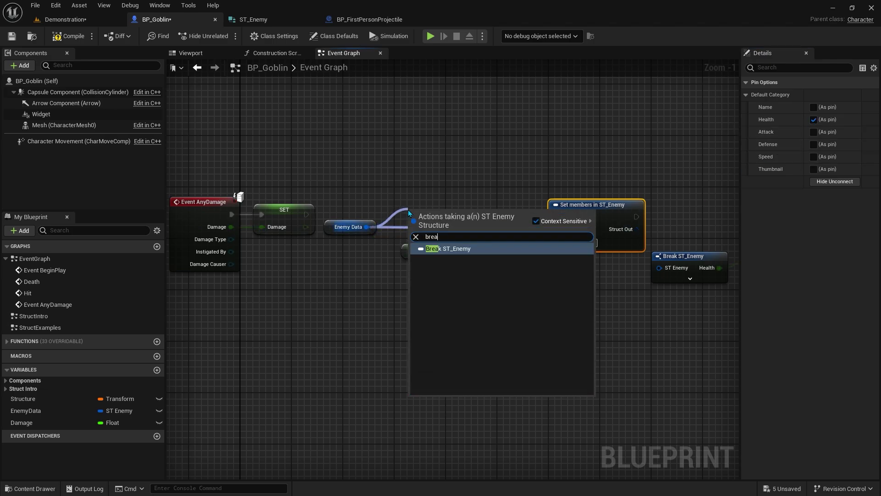
left_click(445, 251)
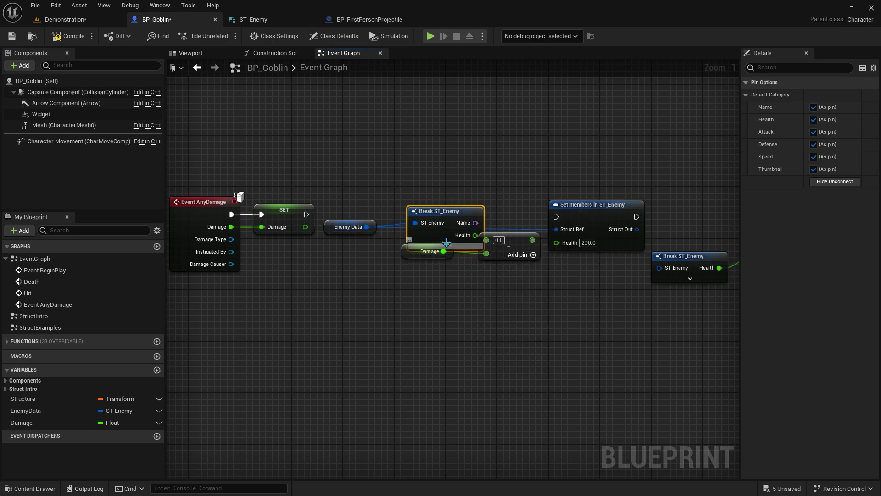
mouse_move(446, 242)
left_mouse_down()
mouse_move(414, 197)
mouse_move(454, 196)
left_mouse_up()
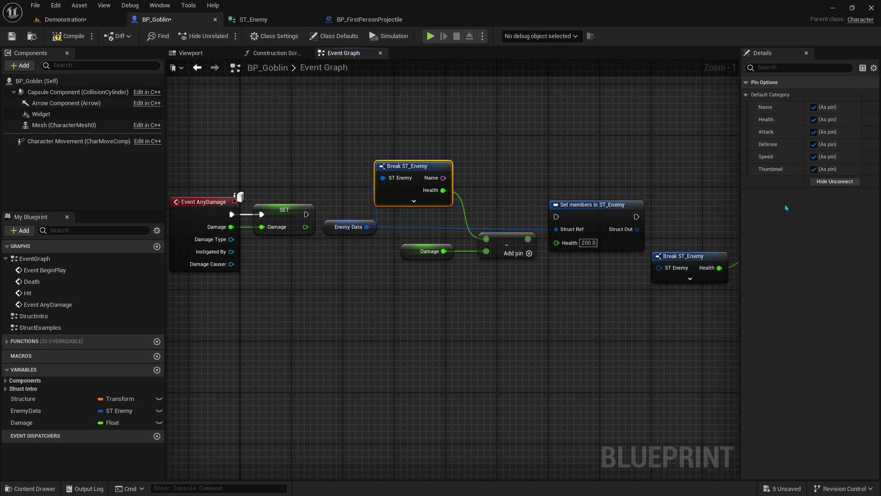
left_click(835, 181)
left_click_drag(407, 166, 407, 253)
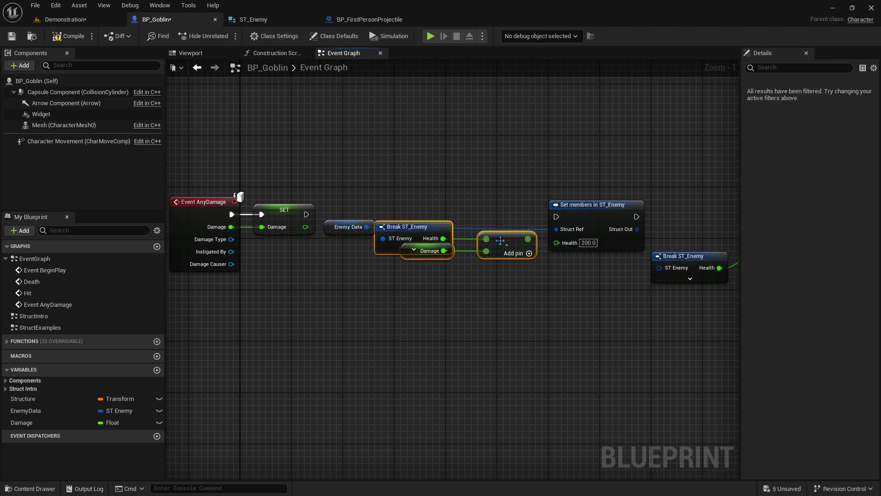
left_click_drag(507, 239, 507, 265)
left_click_drag(436, 260, 430, 299)
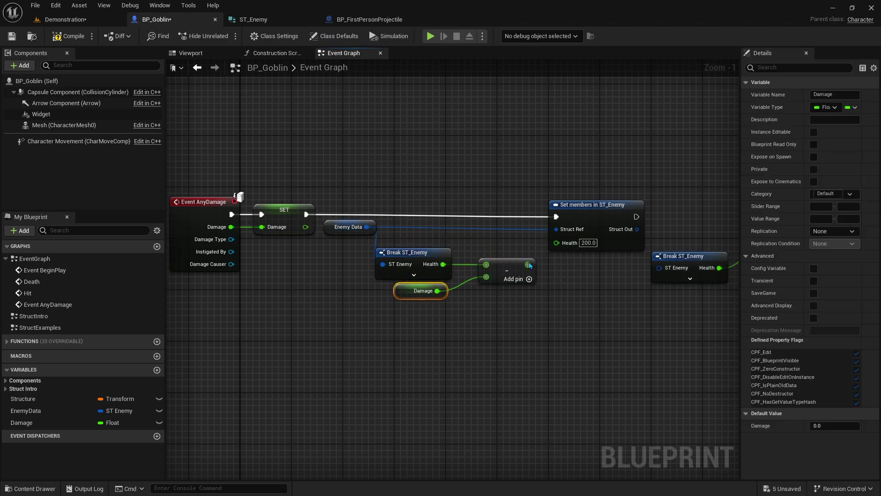
Feed Health minus Damage into Set members' Health and run the Branch after it.
left_click_drag(529, 265, 556, 242)
left_click_drag(546, 296, 383, 257)
left_click_drag(417, 257, 424, 248)
left_click(560, 236)
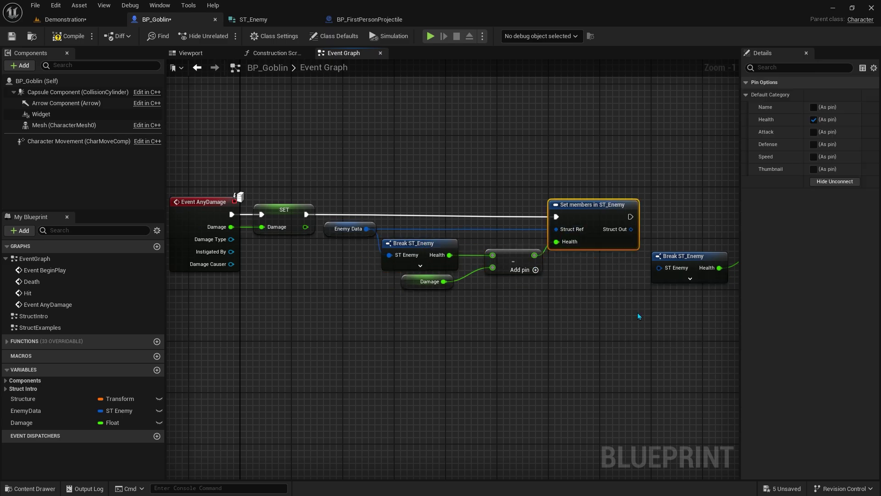
right_click_drag(626, 321, 425, 332)
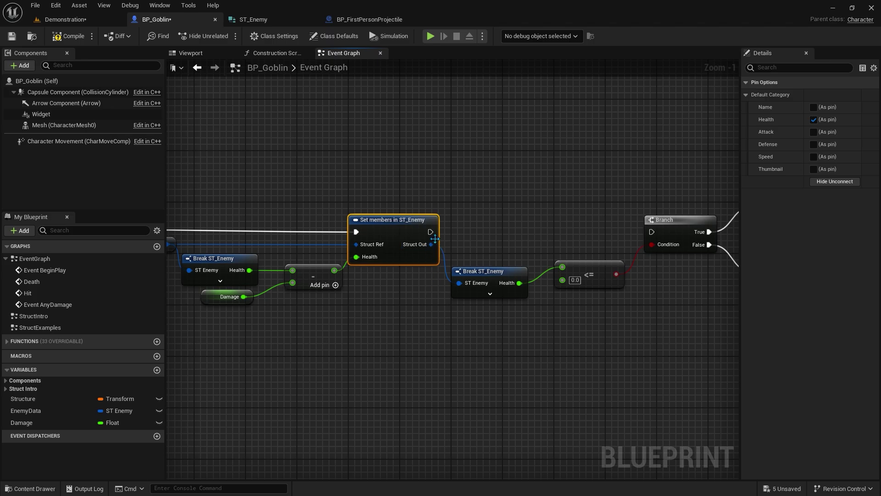
left_click_drag(431, 231, 581, 222)
left_click_drag(652, 232, 652, 232)
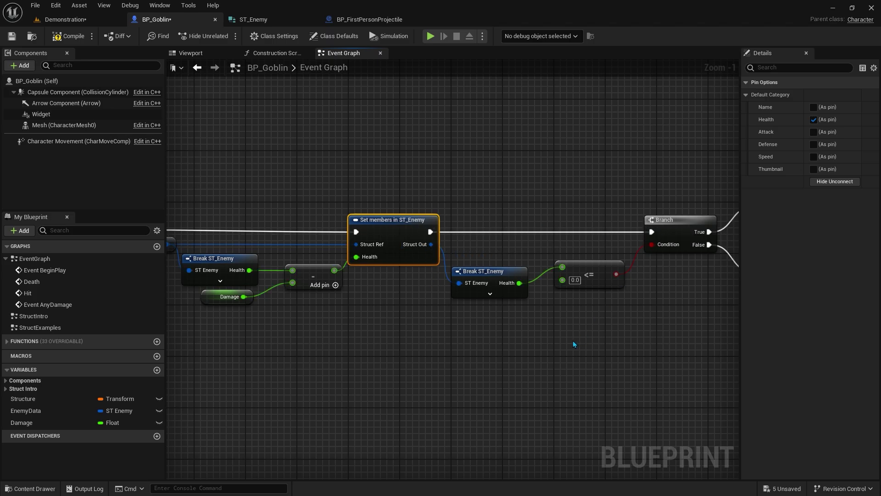
scroll(407, 328, "down", 3)
mouse_move(402, 327)
right_mouse_down()
mouse_move(439, 307)
mouse_move(436, 300)
right_mouse_up()
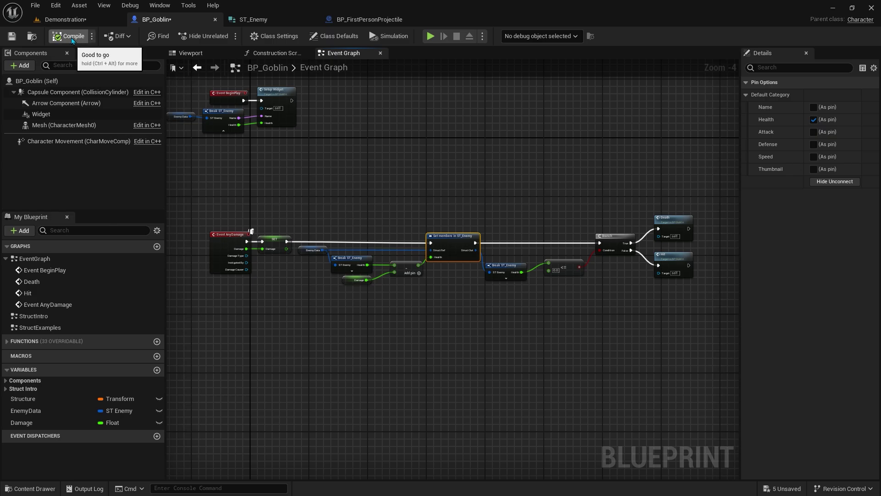
Compile BP_Goblin, play the level and shoot the Goblin until it dies.
left_click(64, 19)
left_click(229, 36)
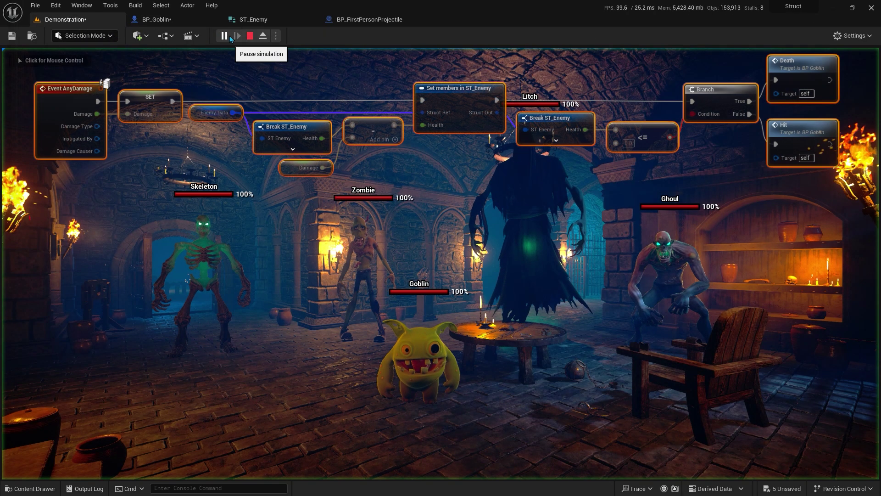
left_click(441, 248)
key("w")
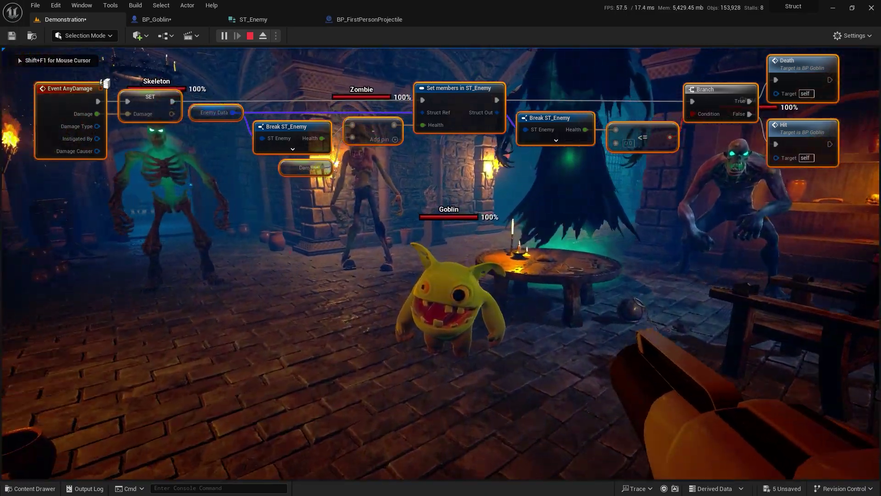
left_click(455, 200)
left_click(454, 200)
left_click(455, 200)
left_click(455, 200)
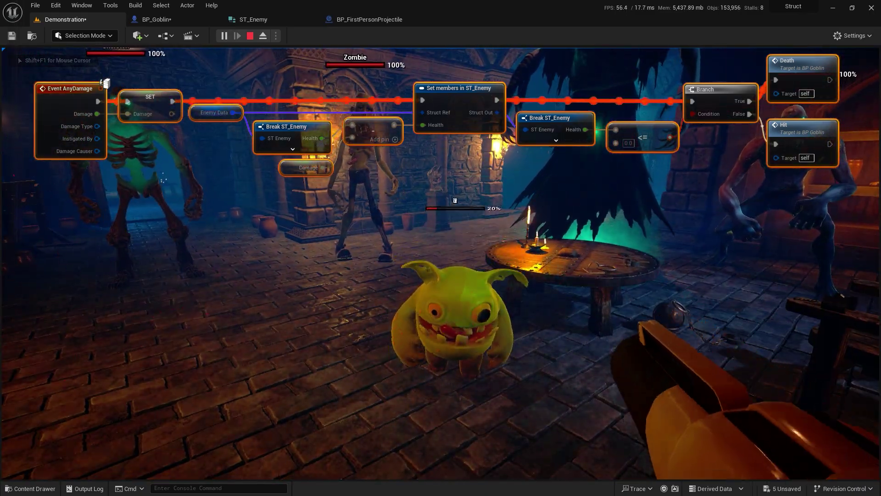
left_click(455, 200)
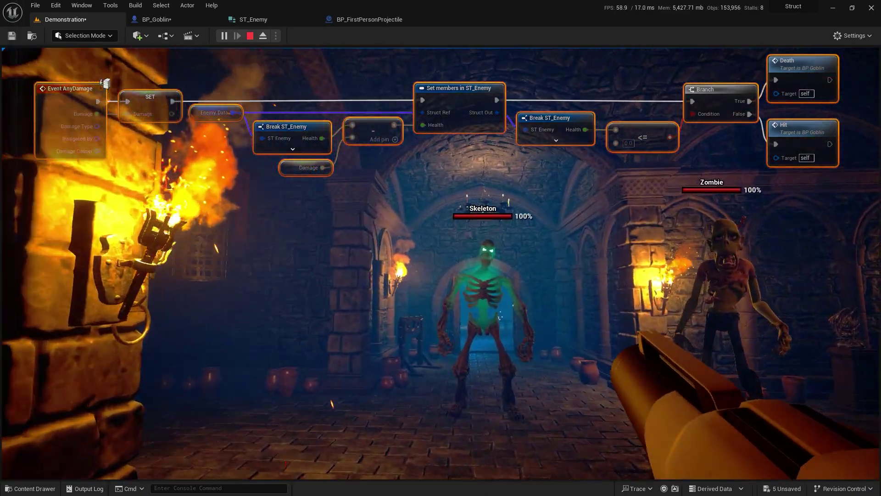
Shoot the Ghoul dead, then fire at the Zombie and the Litch.
left_click(455, 200)
left_click(455, 200)
left_click(454, 200)
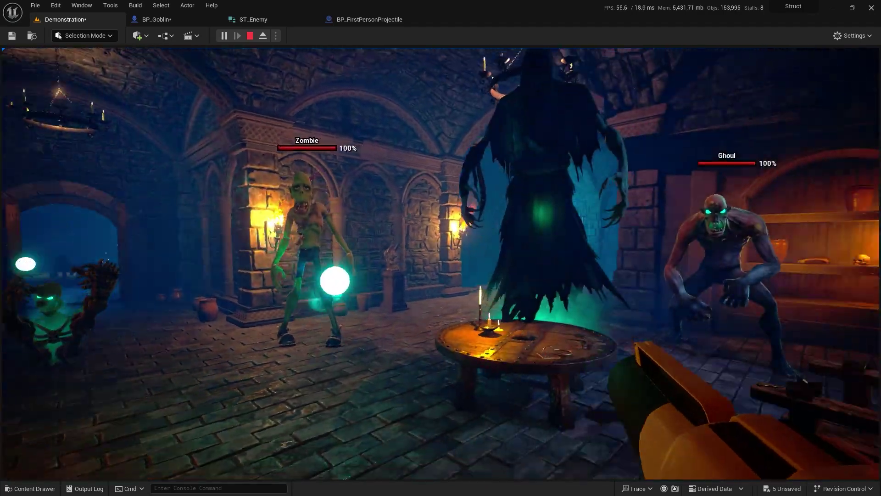
left_click(455, 201)
left_click(455, 200)
left_click(455, 201)
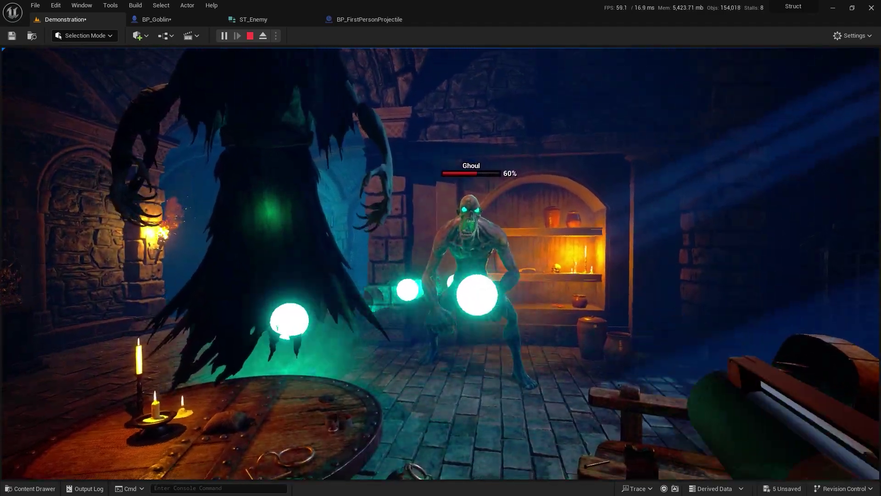
left_click(455, 200)
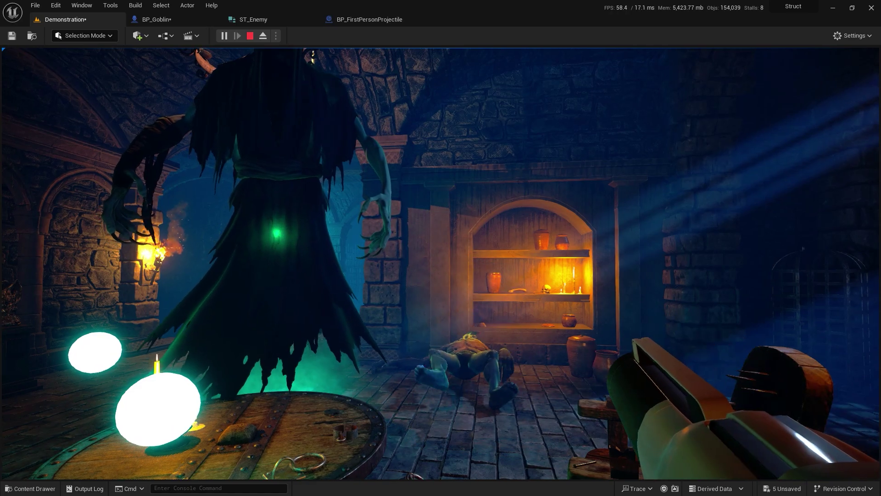
key("s")
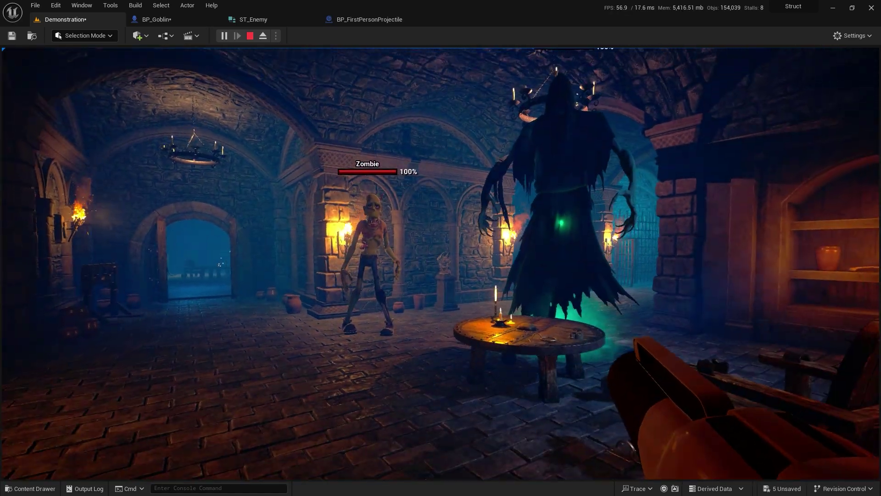
left_click(454, 201)
left_click(455, 200)
left_click(455, 200)
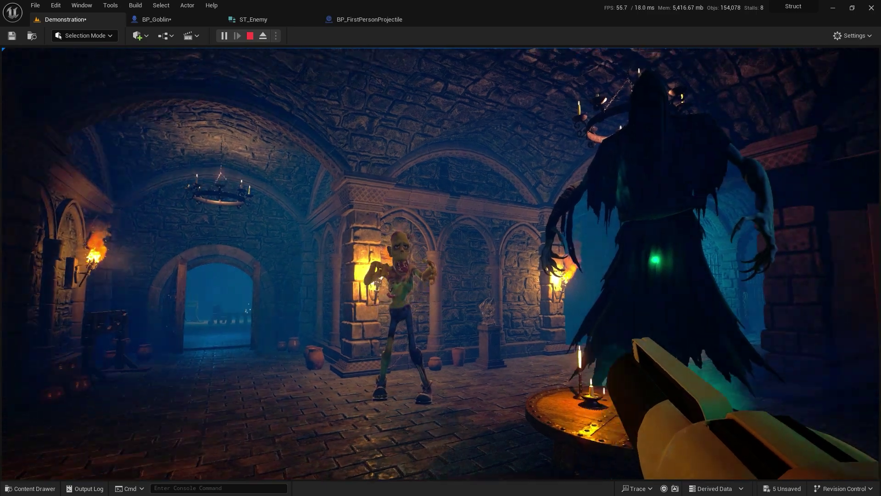
left_click(455, 200)
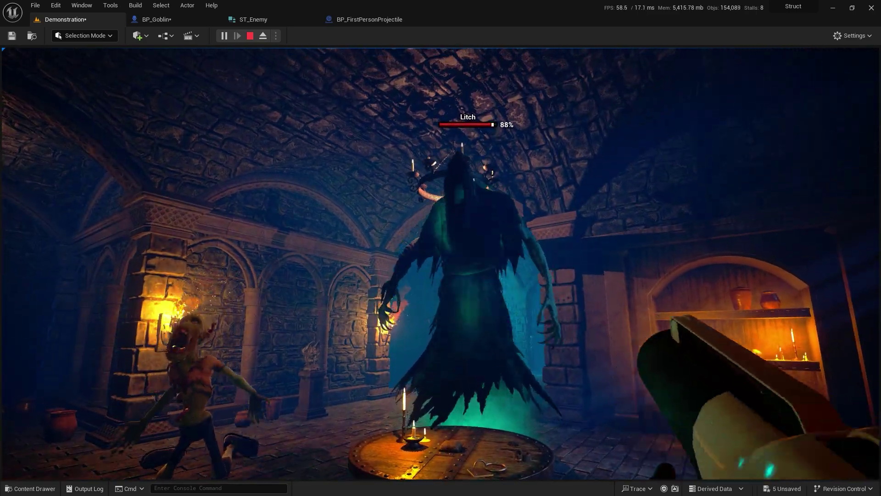
left_click(454, 200)
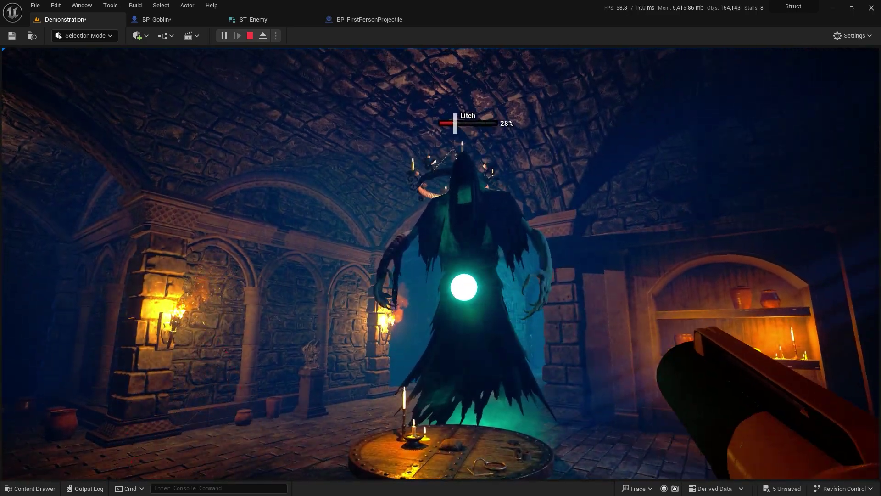